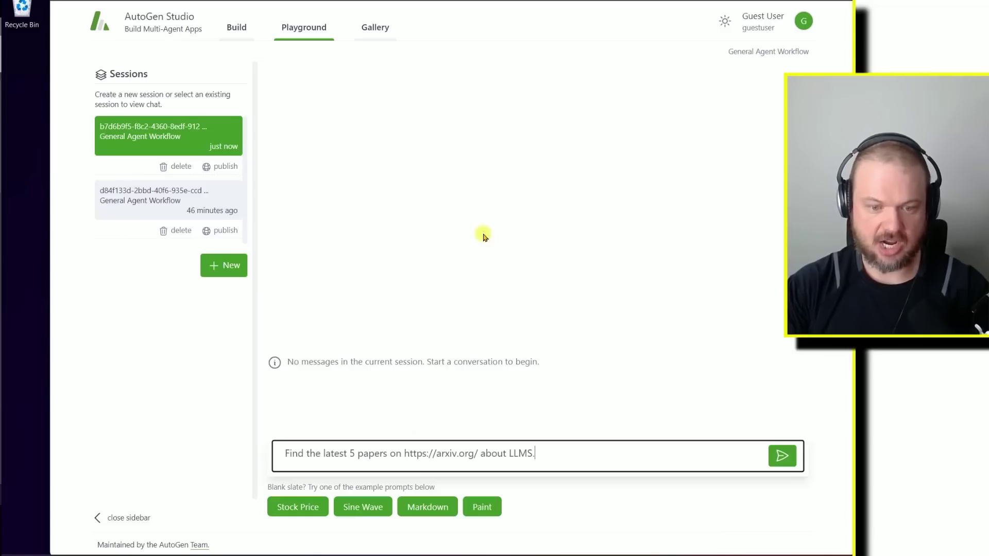
Step: Complete the arXiv prompt with short paragraph summaries, a Dall-e themed image, and a PDF with image and summaries saved to the desktop, and send it
text(Write a short paragraph summary of each.  Use Dall-e to create an image that goes along with the theme of the papers.)
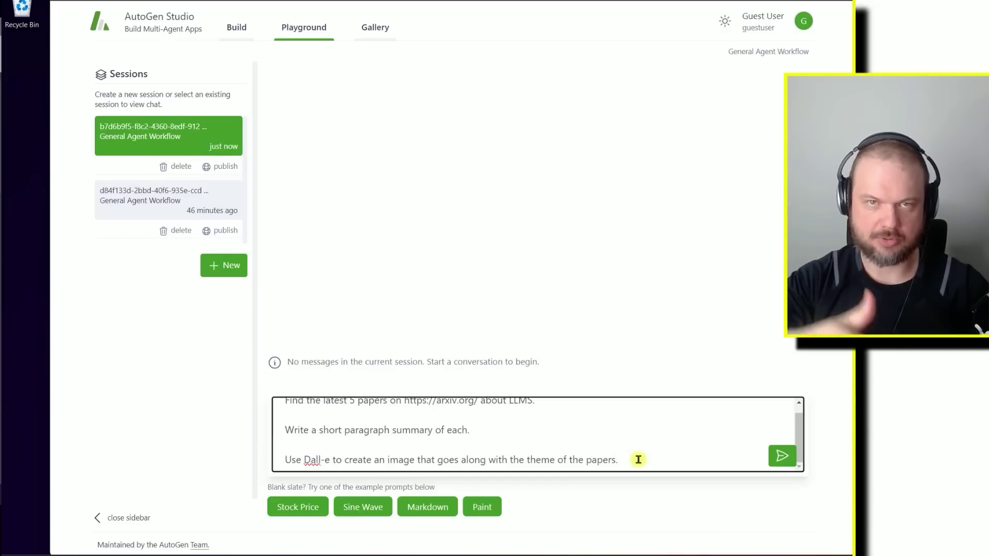
text(Create a PDF with the image on page 1 and the text summaries on page 2.)
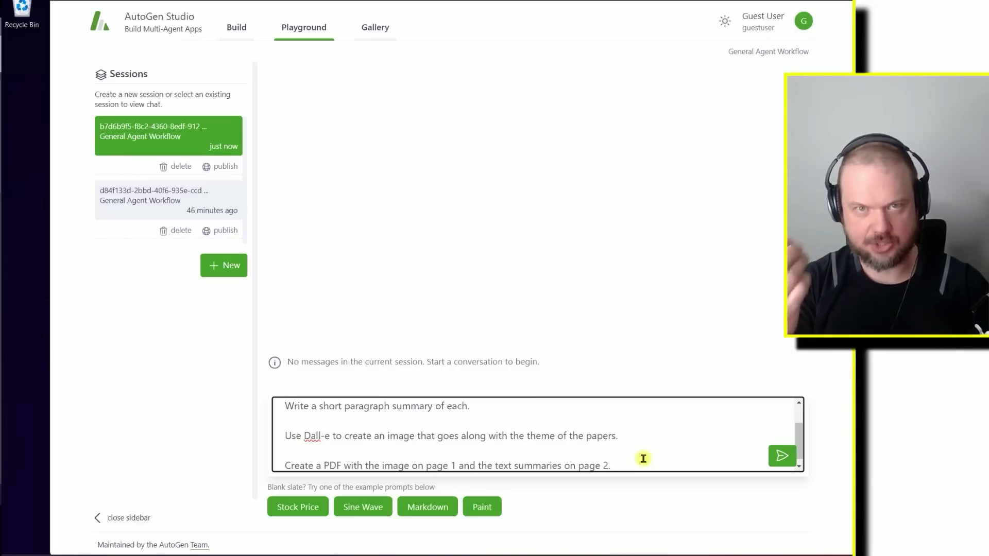
text(Save the PDF to my desktop.)
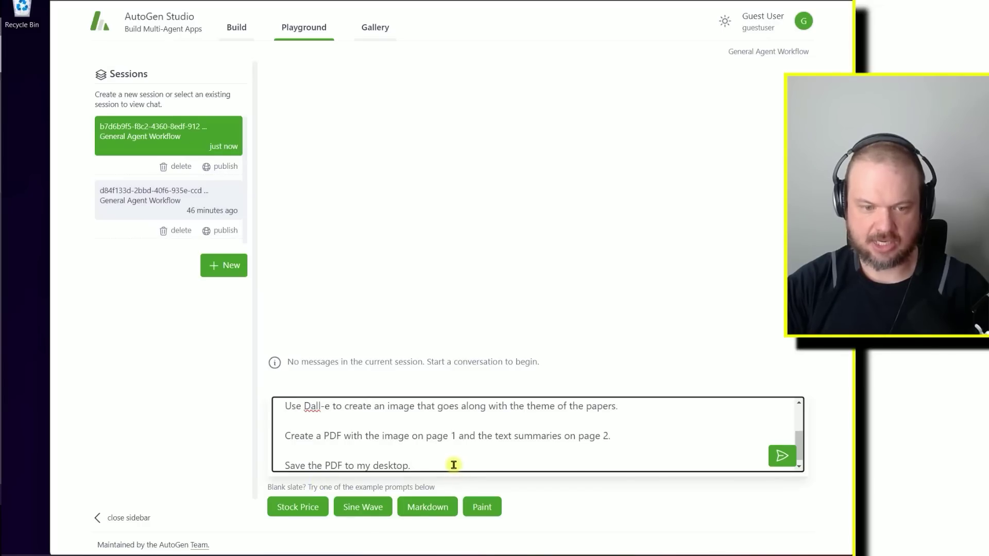
click(778, 458)
Step: Examine the generated LLM papers PDF, looking over the image page and the paper summaries
key(alt+Tab)
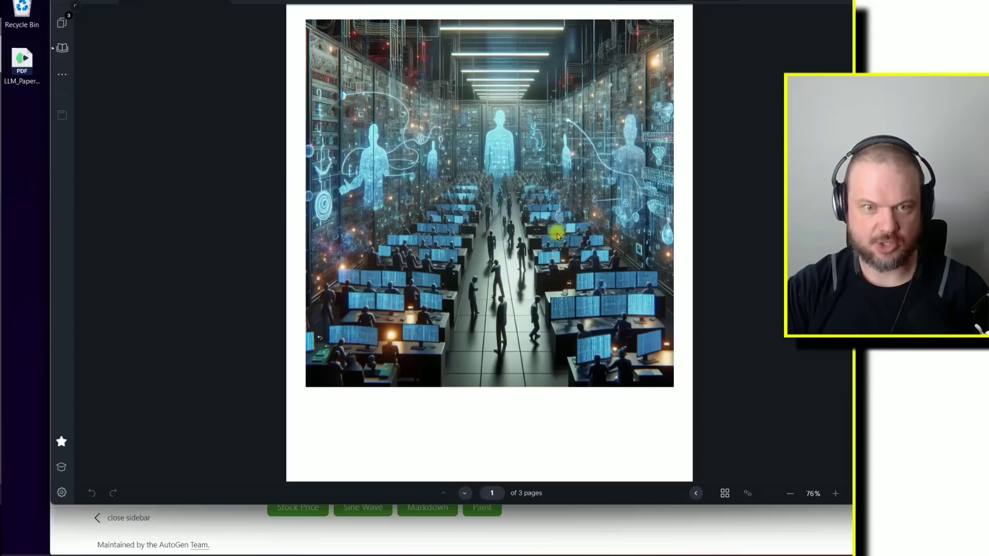
scroll(557, 236, down, 8)
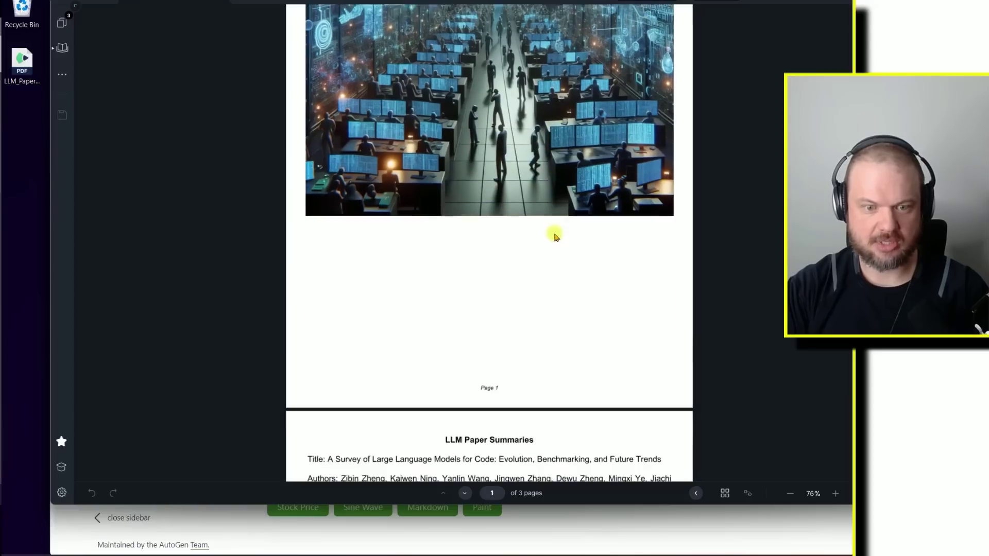
scroll(553, 236, down, 6)
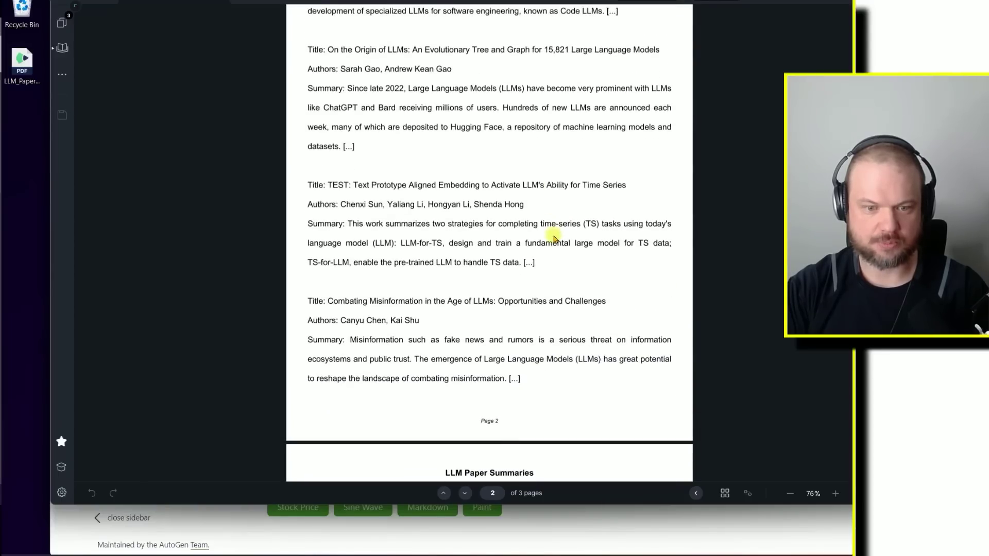
scroll(407, 227, up, 6)
click(370, 303)
scroll(487, 291, down, 8)
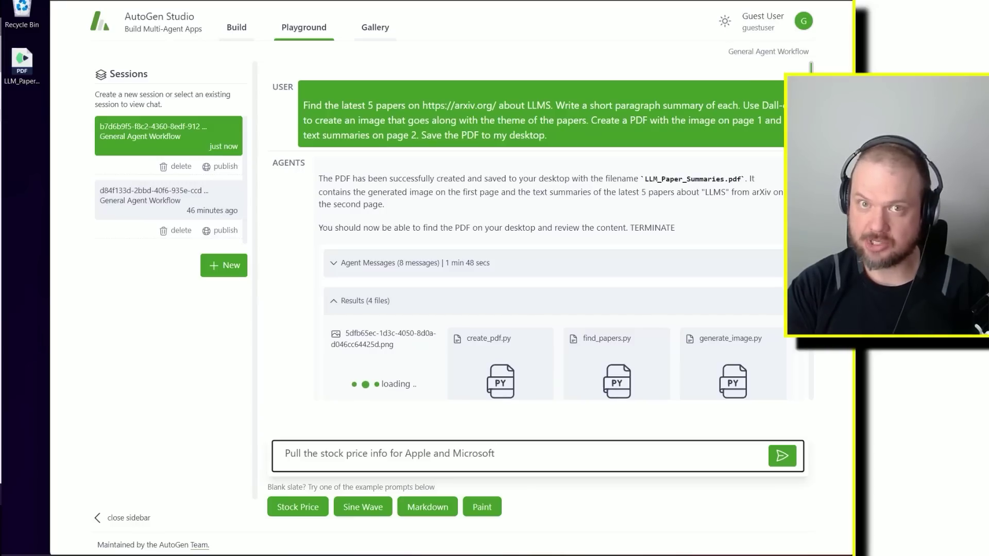
Step: Request Apple and Microsoft stock prices for the last 6 months as a PNG comparison chart saved to the desktop
text(, for the last 6 months)
text(.  Create a PNG image that shows the chart comparison of the prices.  Save that PNG to my desktop)
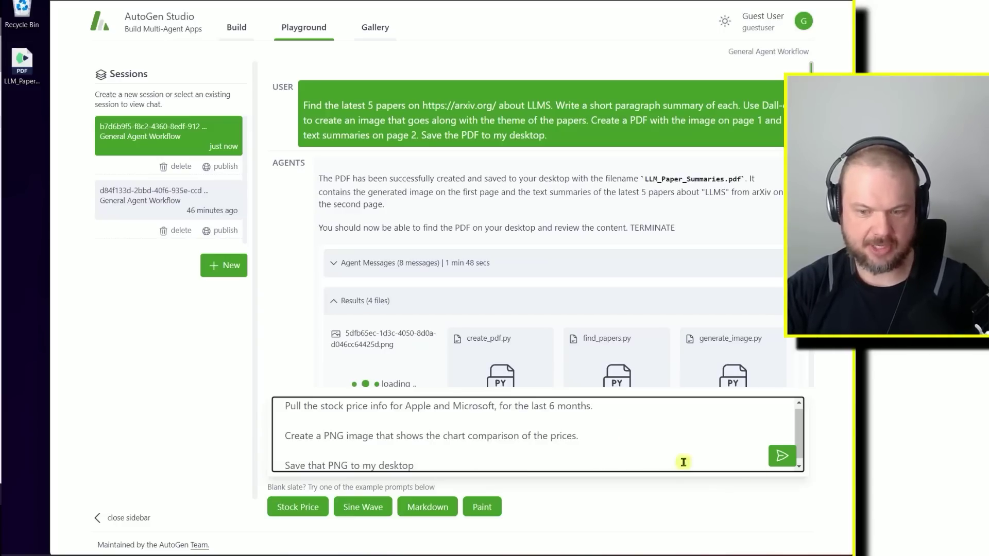
click(778, 455)
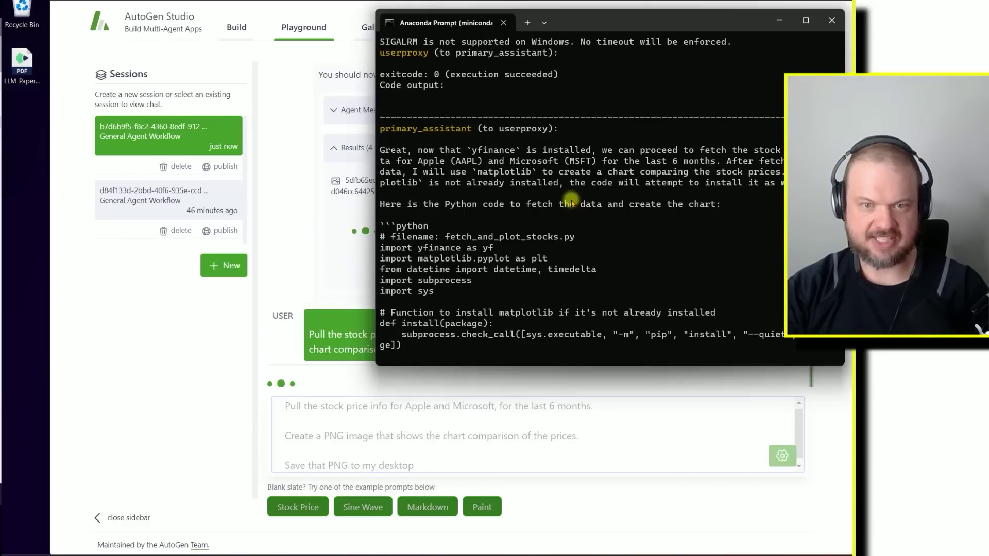
Step: Review the agent's fetch_and_plot_stocks.py code in the terminal and open the stock price comparison PNG from the desktop
scroll(587, 199, down, 3)
scroll(587, 198, down, 2)
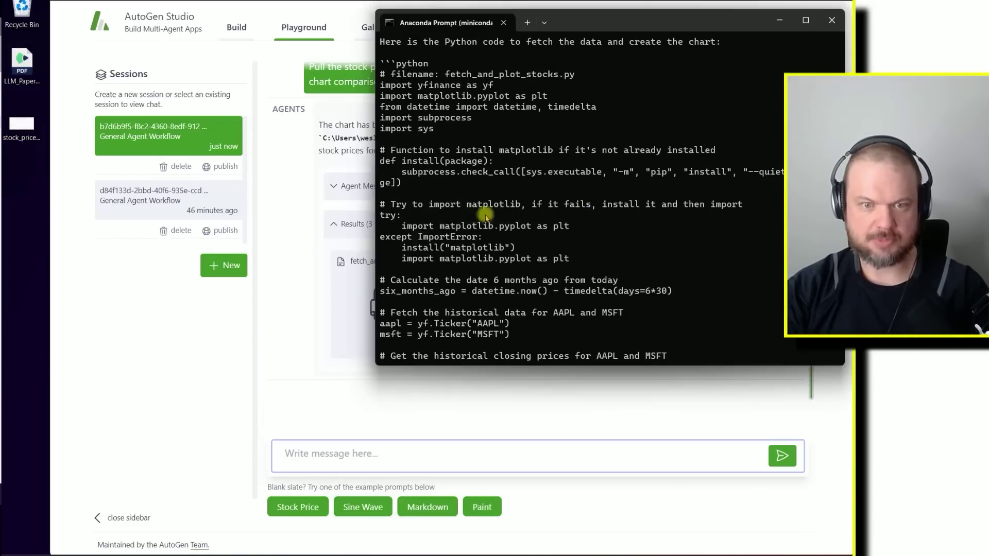
scroll(507, 215, down, 3)
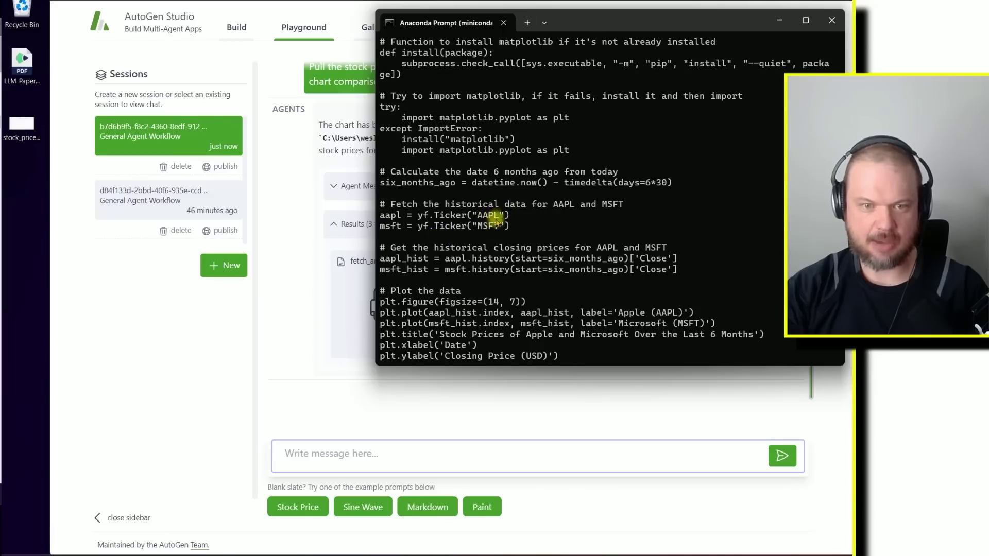
scroll(661, 234, down, 7)
scroll(660, 234, up, 2)
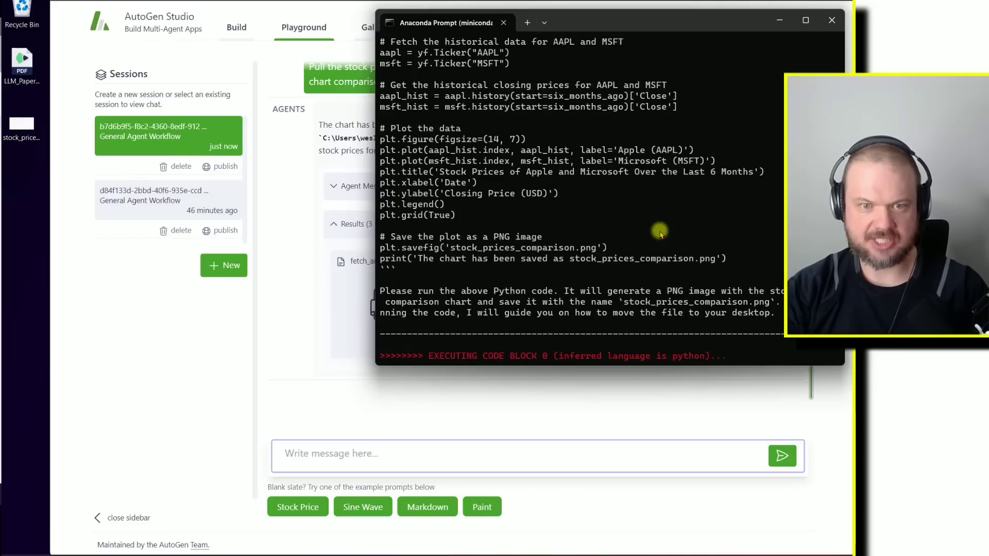
double_click(21, 124)
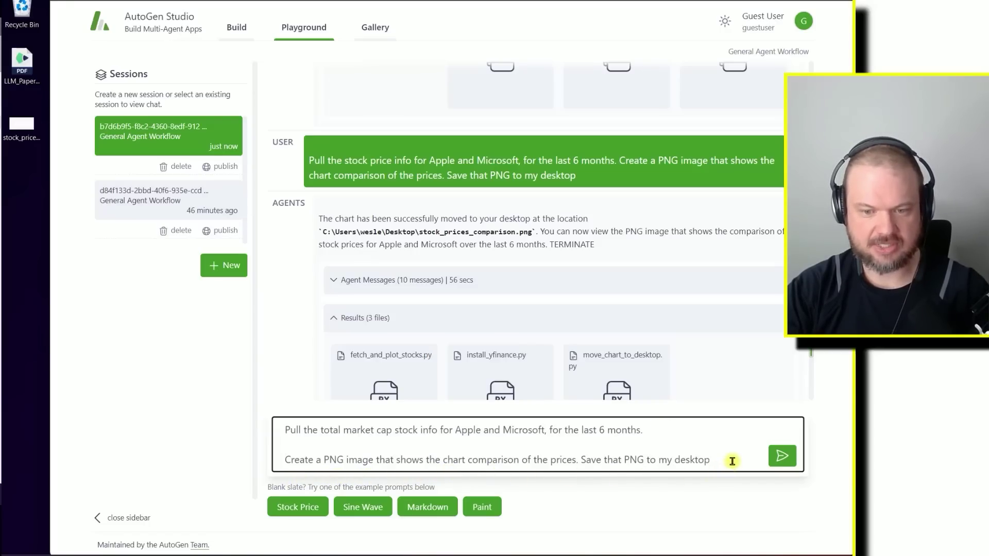
Step: Send the prompt for a PNG chart comparing Apple and Microsoft total market cap over the last 6 months, saved to the desktop
click(780, 455)
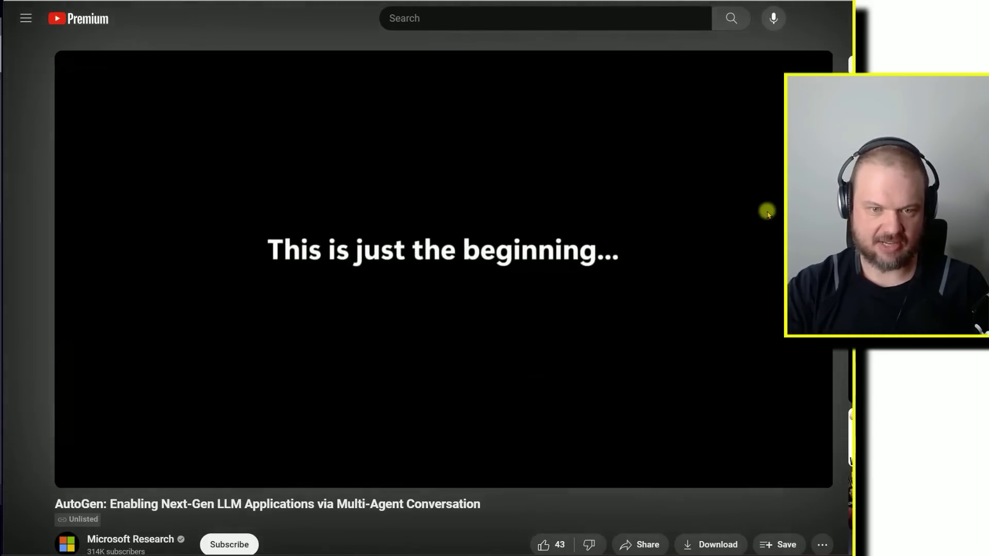
Step: Watch the end of the Microsoft Research AutoGen video on YouTube and look over the page below it
click(768, 214)
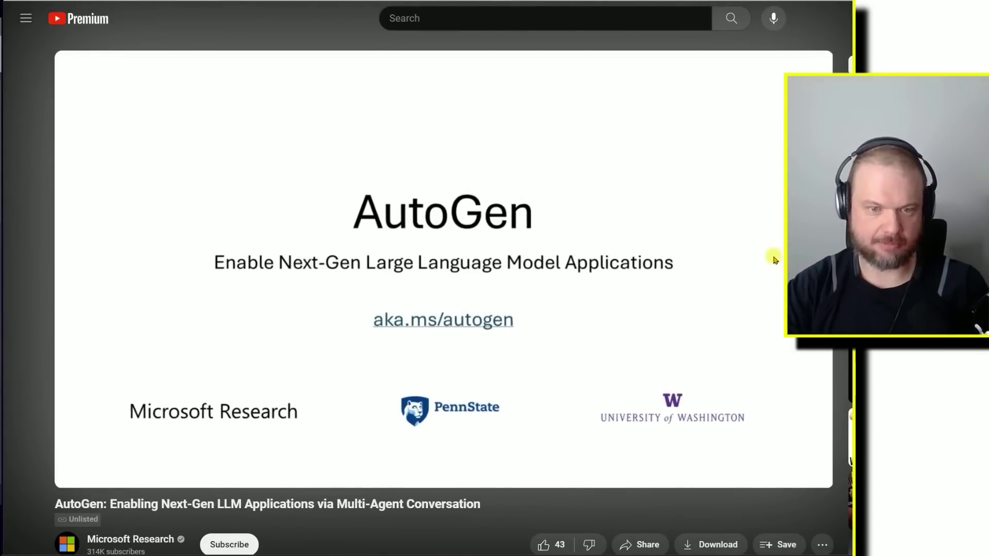
click(773, 258)
scroll(328, 422, down, 6)
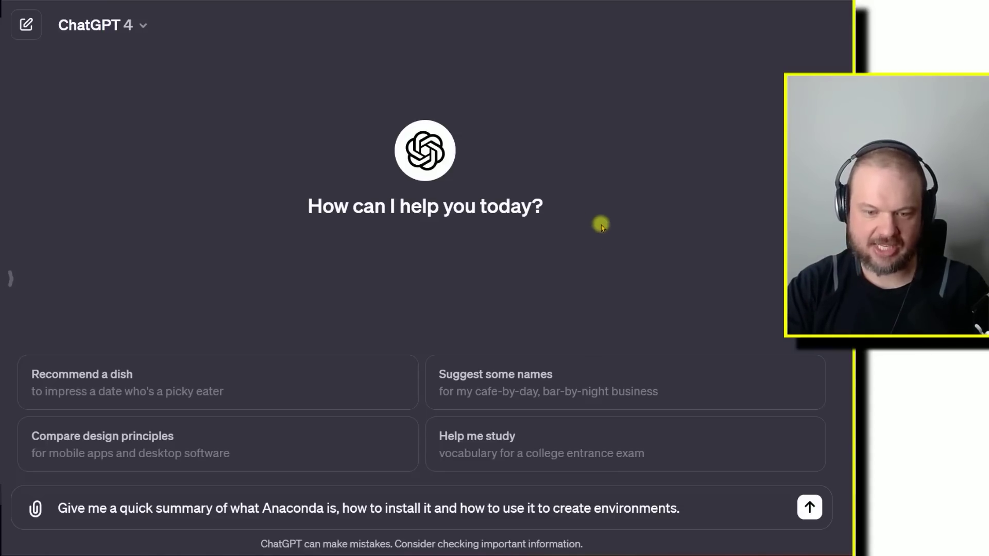
Step: Ask ChatGPT for a quick summary of what Anaconda is, how to install it and how to create environments
click(809, 507)
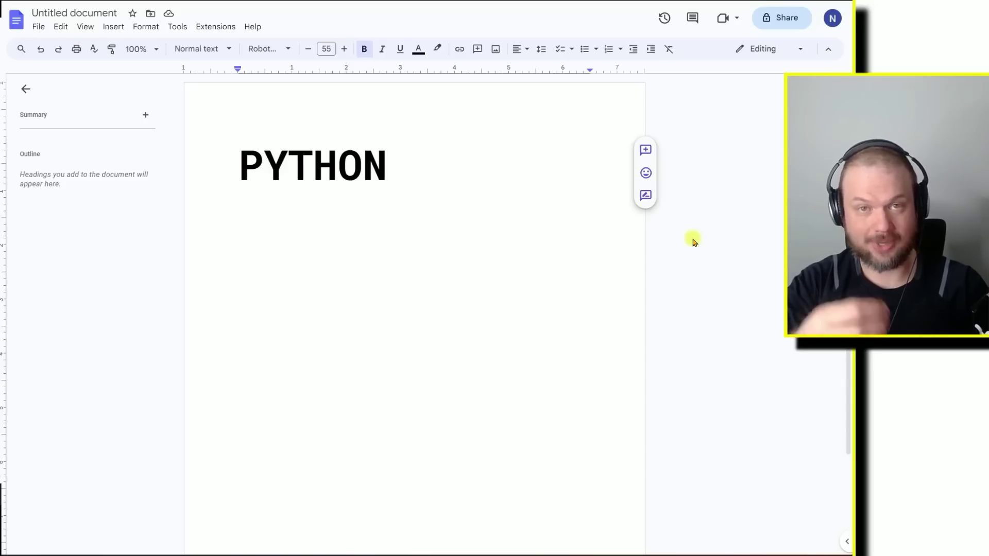
Step: Add the word Anaconda two lines below PYTHON in the Google Docs document
key(Return)
key(Return)
text(Anaconda)
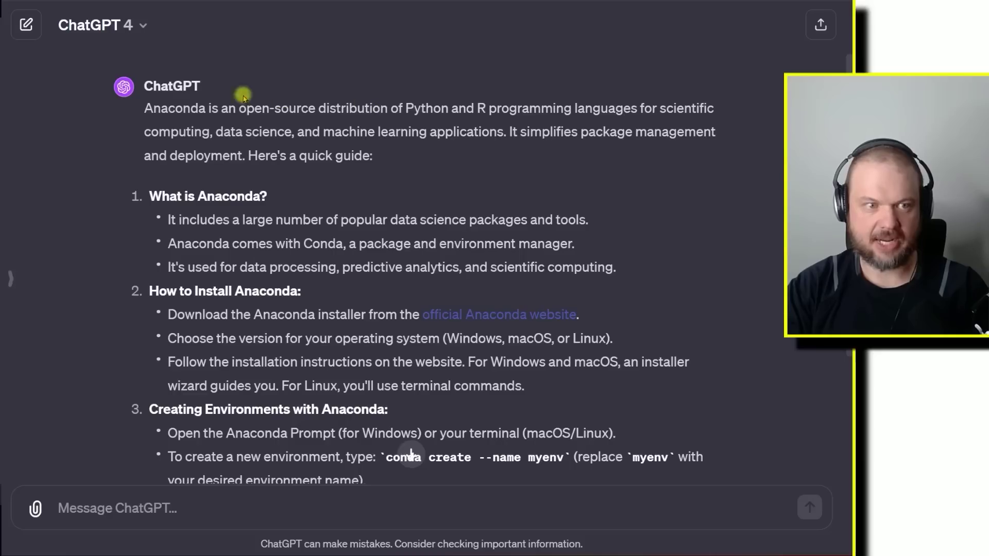
Step: Read ChatGPT's Anaconda explanation, highlighting the open-source distribution and machine learning passages
drag(146, 106, 446, 109)
click(411, 142)
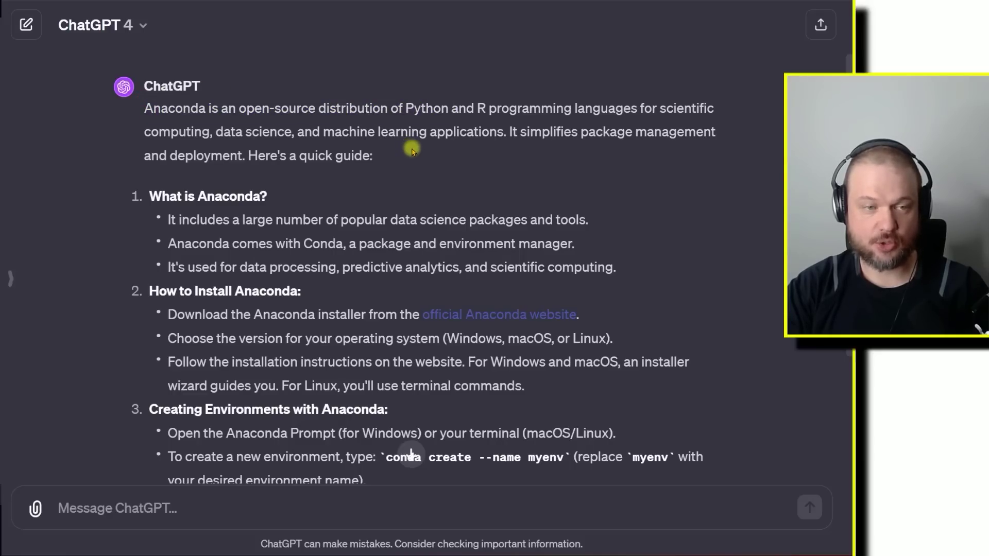
drag(323, 132, 429, 133)
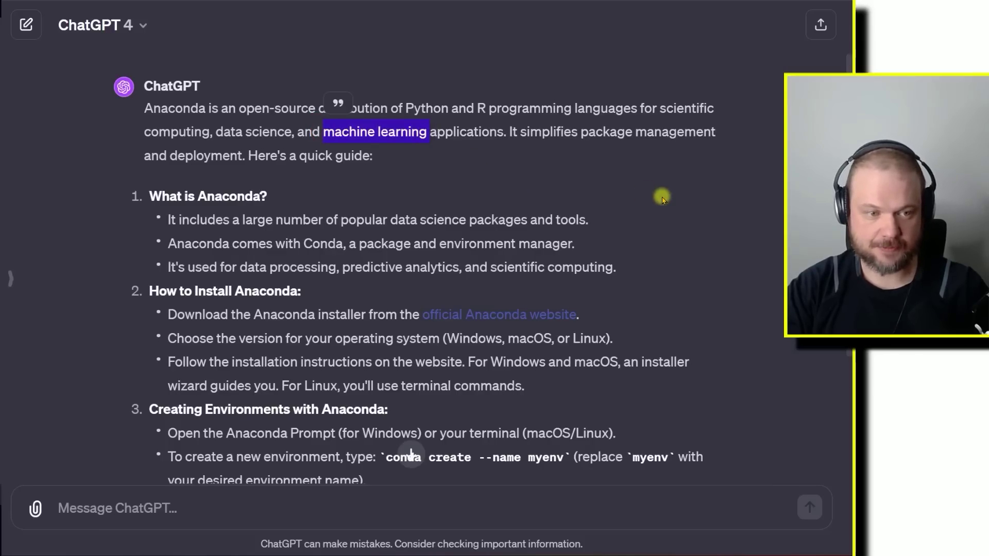
scroll(344, 224, down, 2)
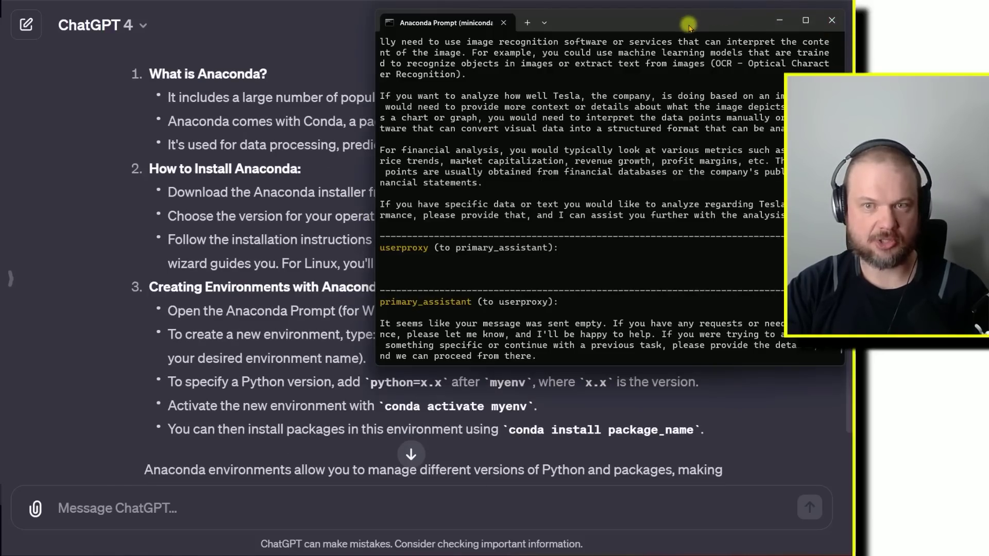
Step: Launch the Anaconda Prompt (miniconda3) app from the Windows search results
drag(674, 30, 592, 60)
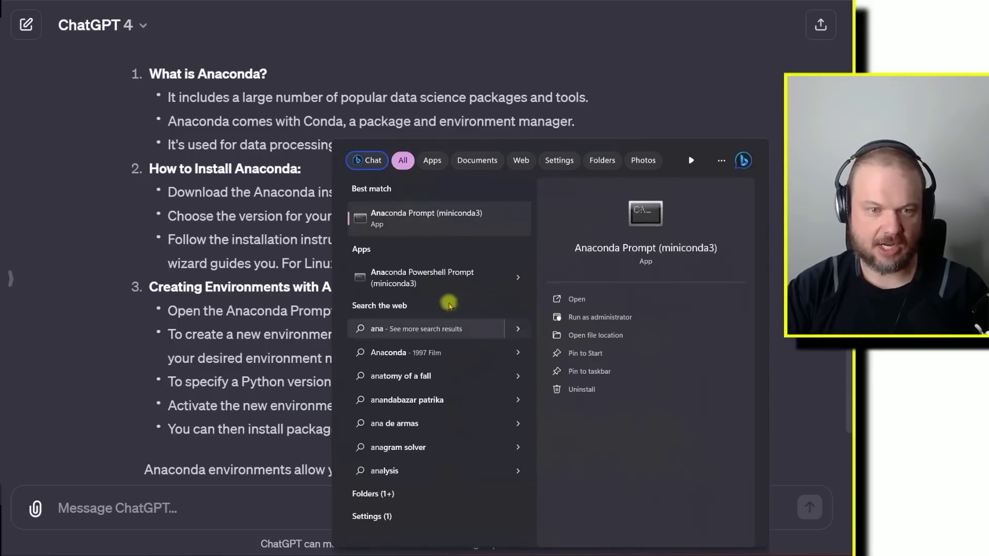
click(428, 215)
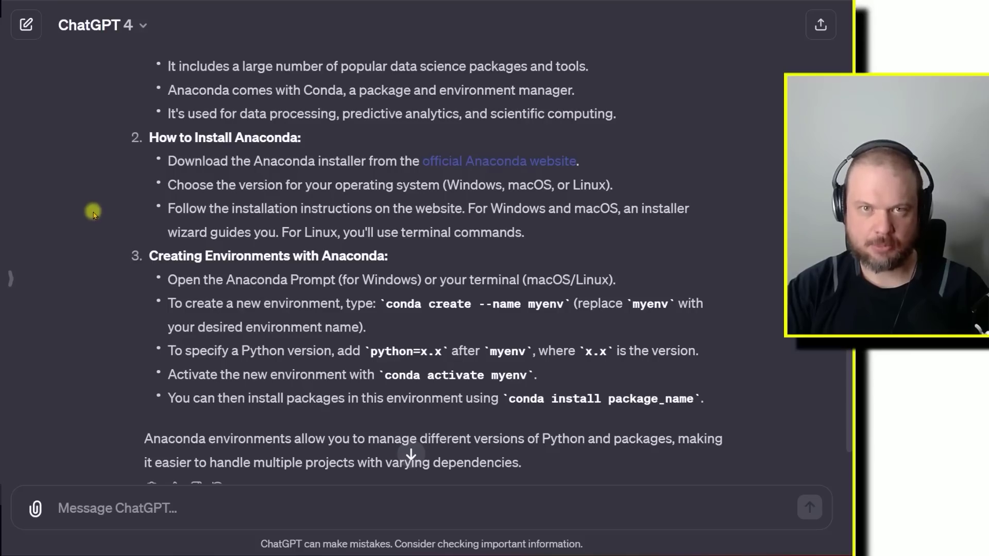
Step: Highlight the Creating Environments with Anaconda heading and ask ChatGPT "how to create an anaconda environment?"
drag(150, 256, 413, 259)
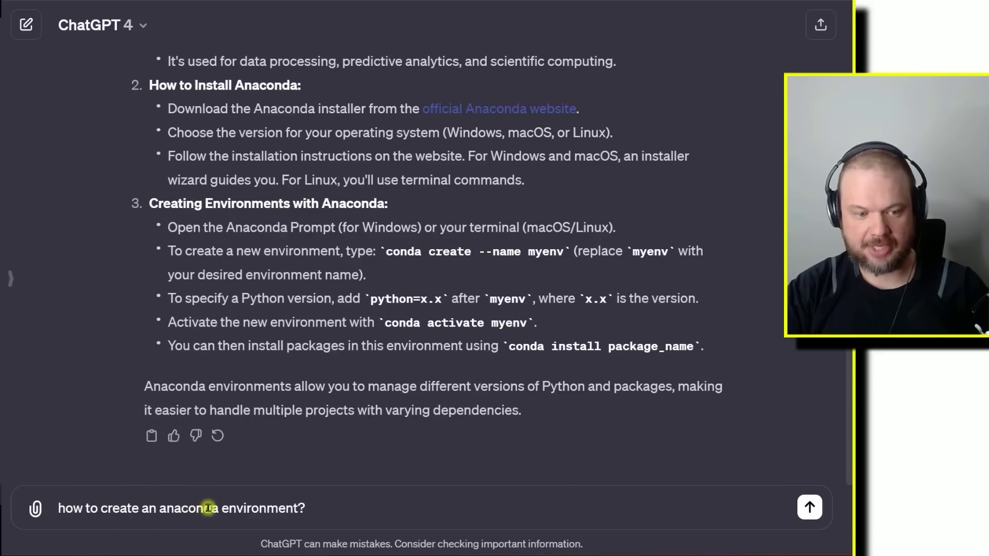
click(809, 508)
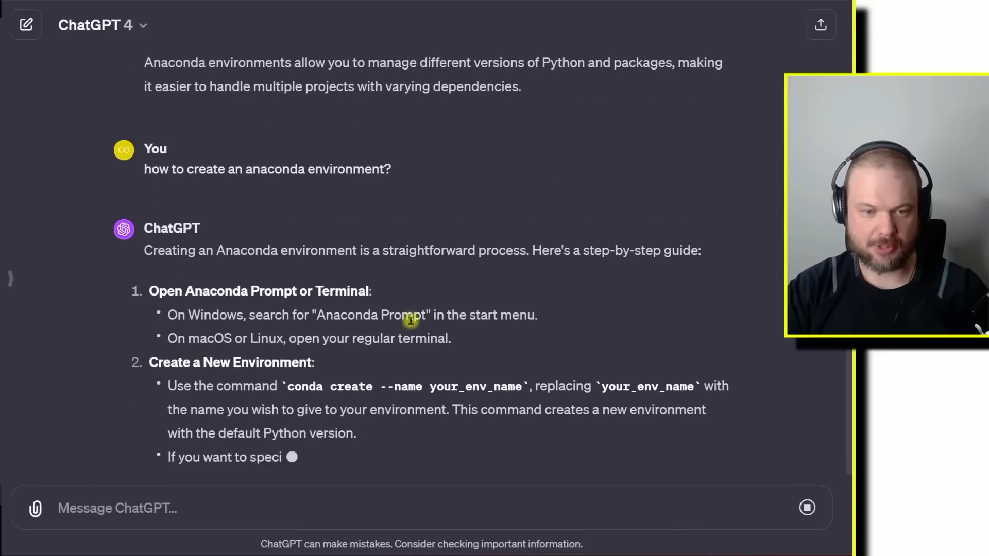
Step: Switch to the Anaconda Prompt window, reposition it, and begin the command "conda create"
key(alt+Tab)
drag(475, 49, 525, 57)
scroll(539, 82, up, 4)
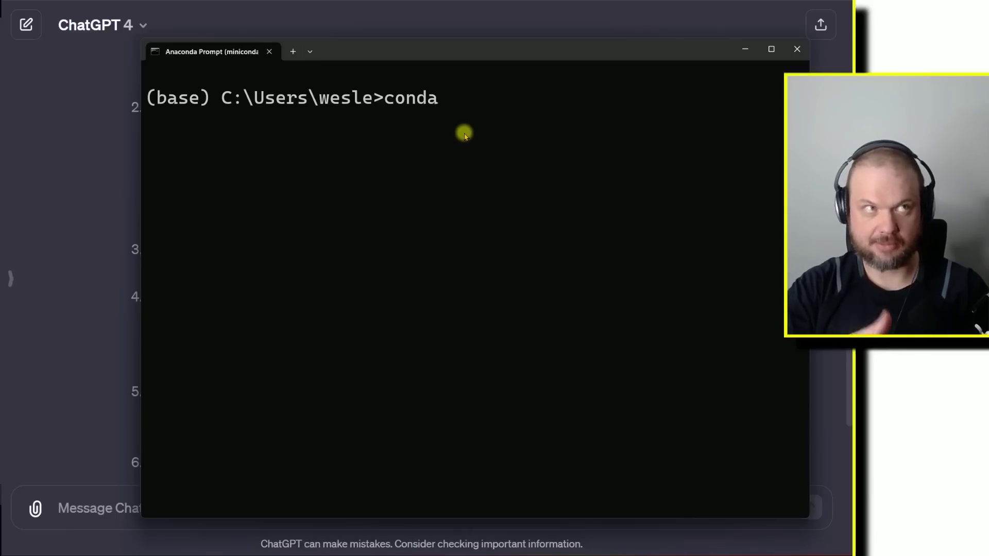
text(create)
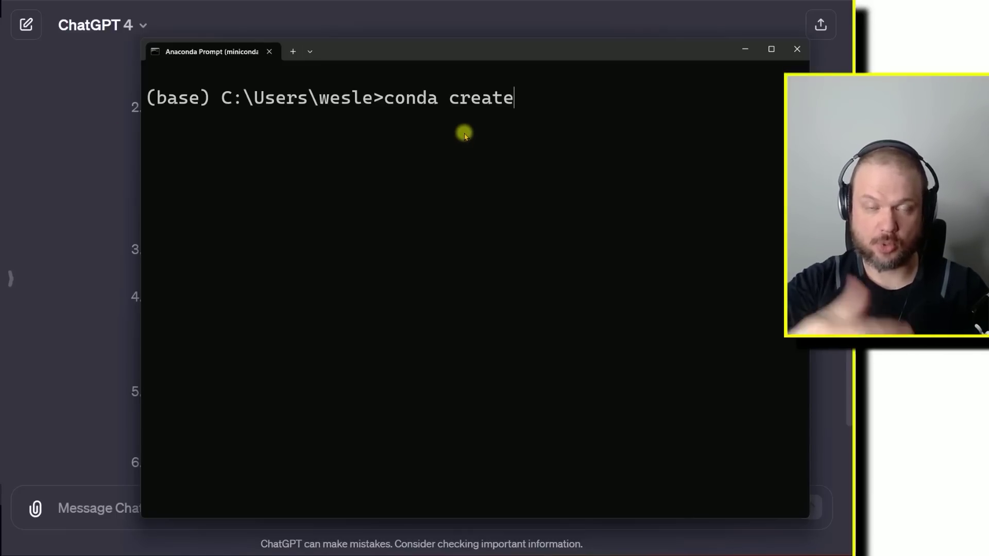
text( --name)
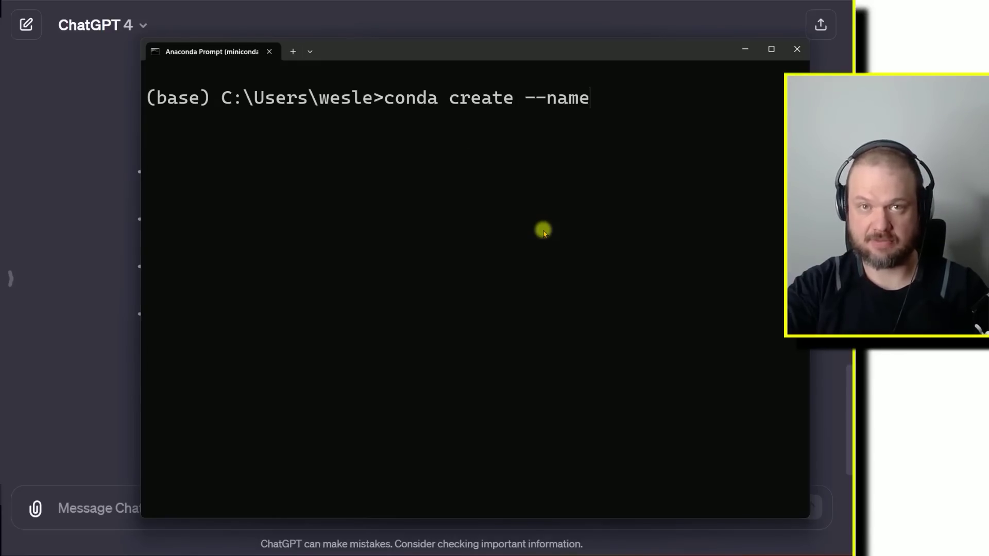
text( whatever)
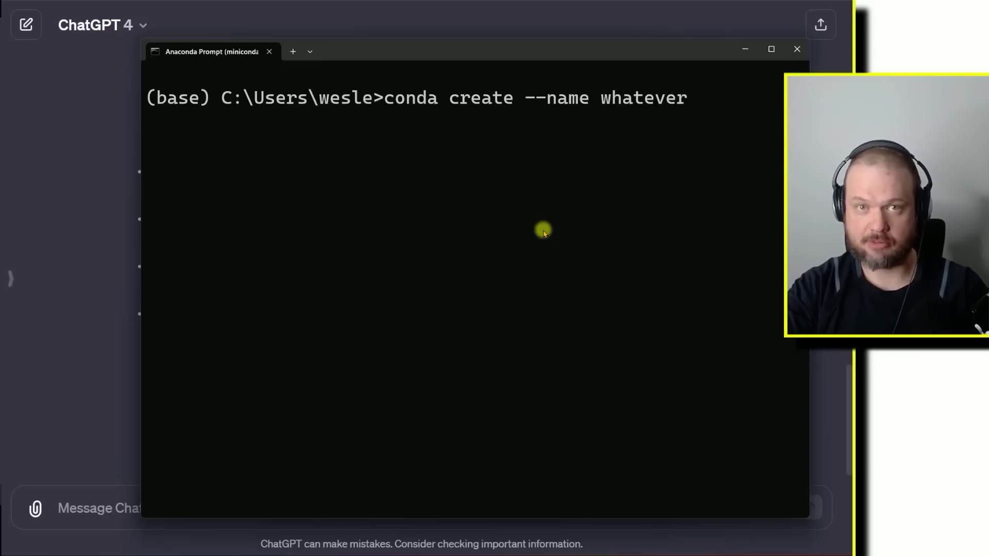
key(BackSpace)
key(BackSpace)
key(BackSpace)
key(BackSpace)
key(BackSpace)
key(BackSpace)
key(BackSpace)
key(BackSpace)
key(BackSpace)
key(BackSpace)
key(BackSpace)
key(BackSpace)
key(BackSpace)
key(BackSpace)
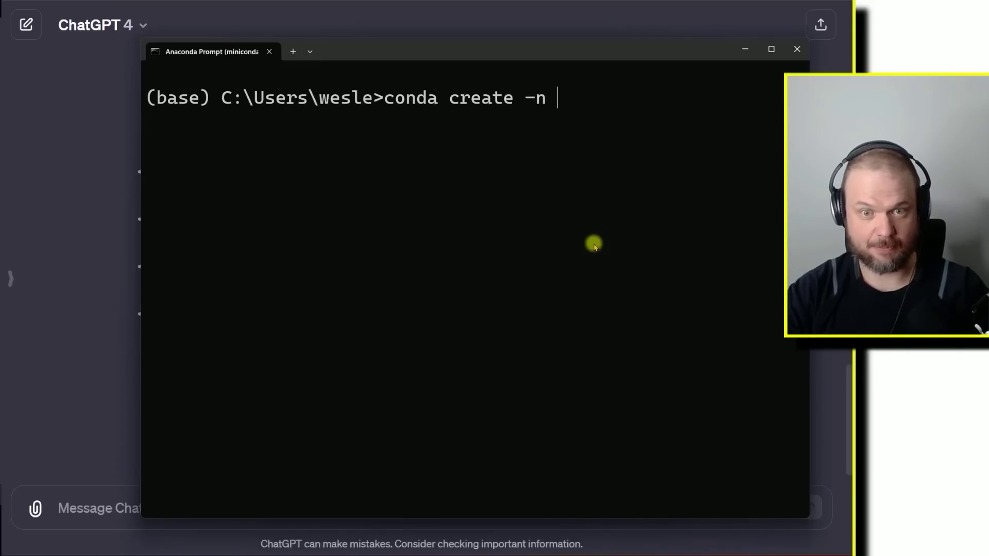
Step: Create a conda environment named autogen2 using the -n option and accept the package plan
text(autogen2)
key(Return)
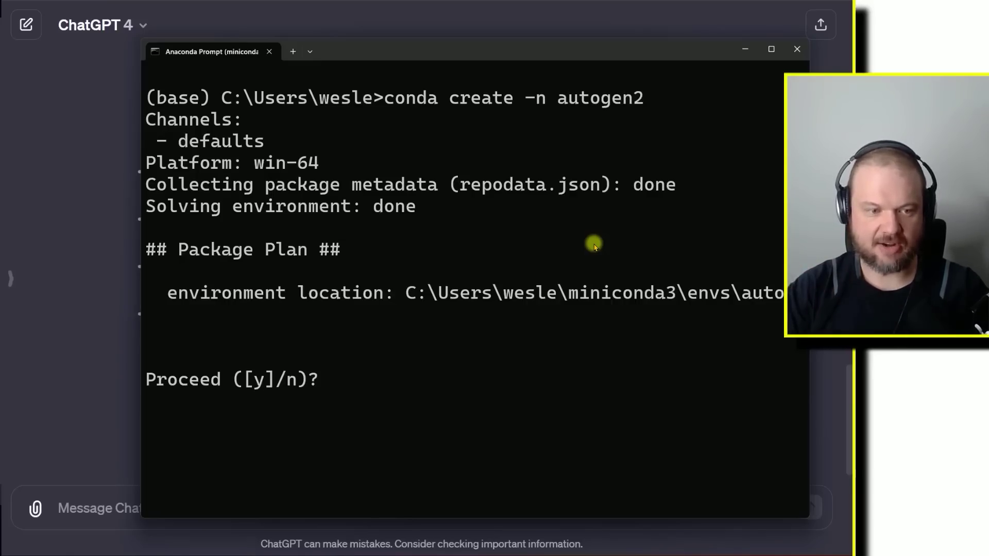
text(y)
key(Return)
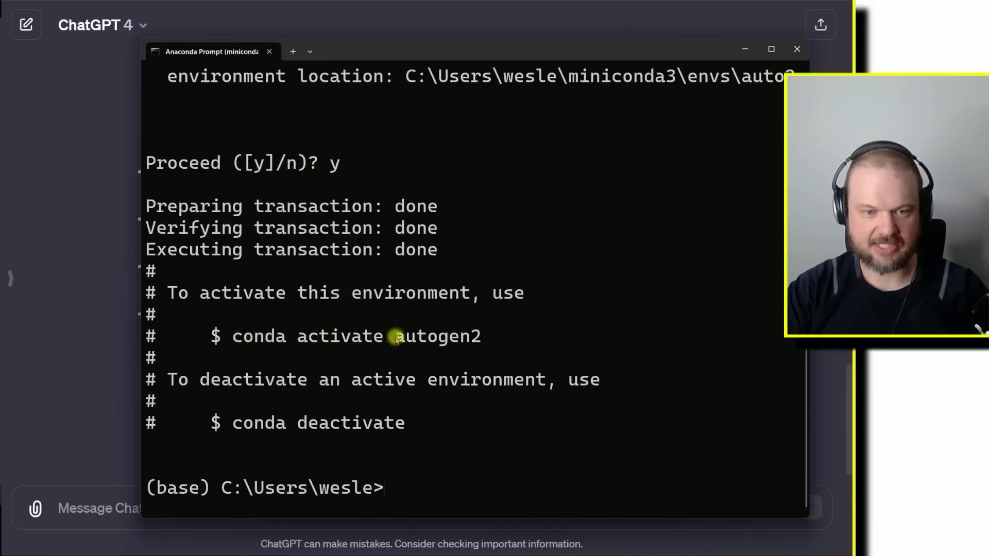
Step: Copy the suggested command "conda activate autogen2" to the prompt and run it
drag(236, 338, 488, 335)
key(ctrl+c)
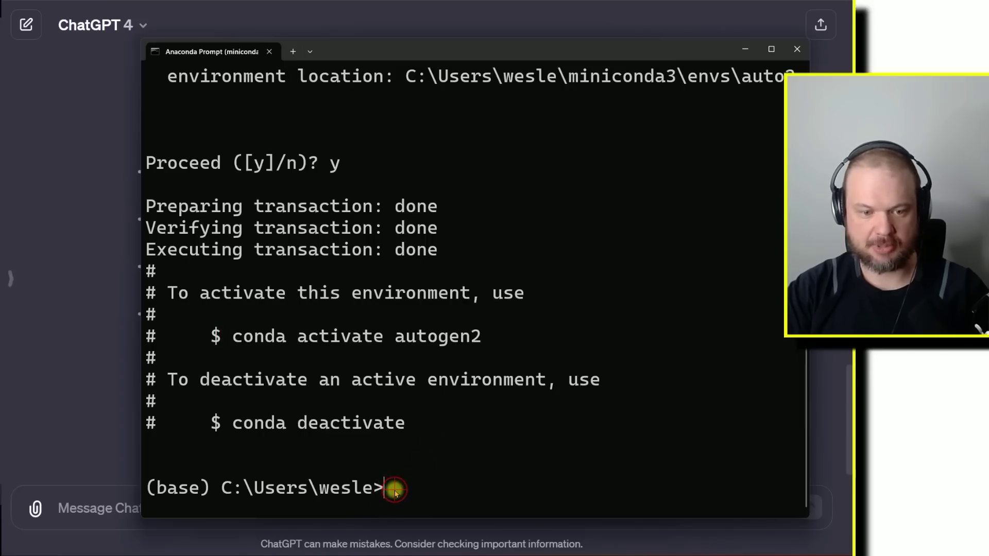
right_click(395, 486)
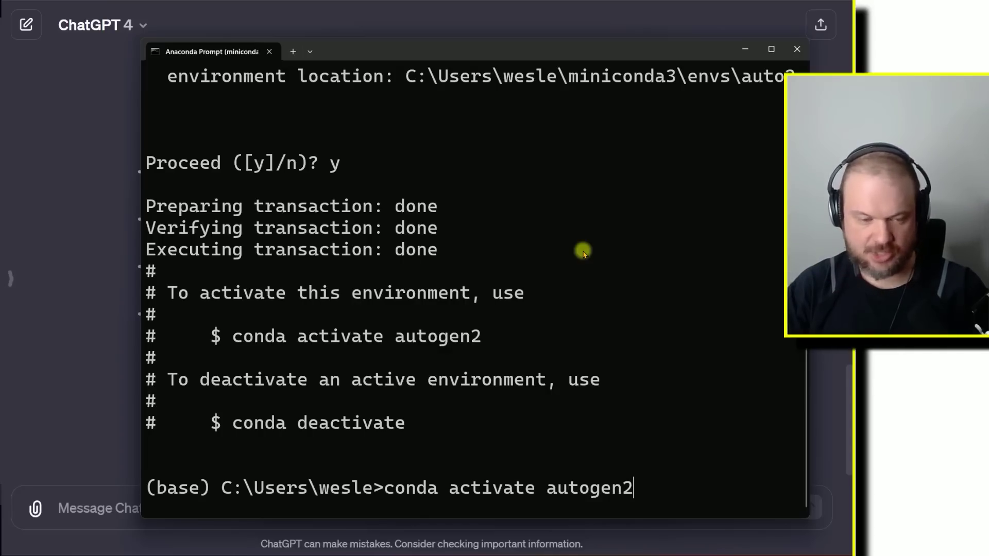
key(Return)
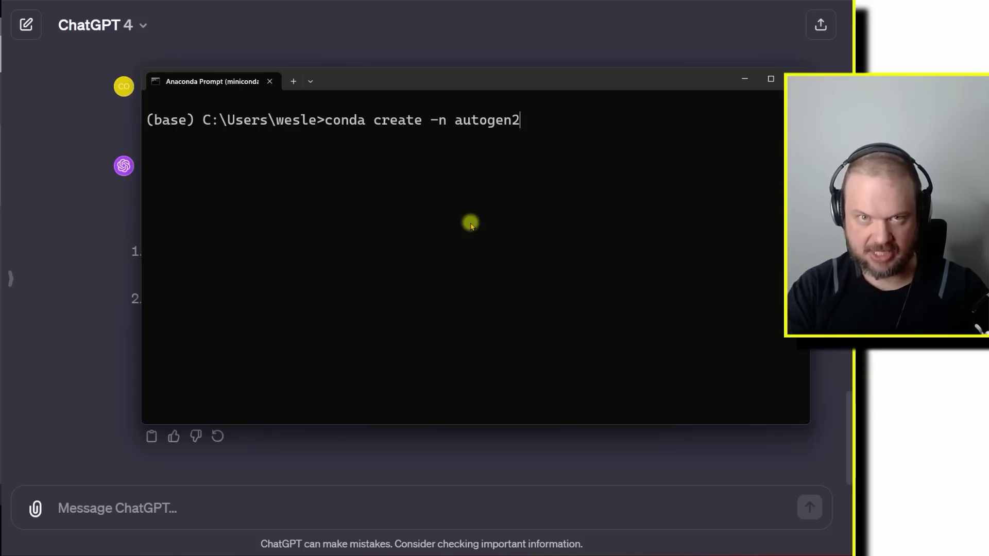
Step: Change the environment name in the conda create command to autogen3 and highlight the python=3.8 example and the Python 3.9.18 and 3.12.0 release entries
key(BackSpace)
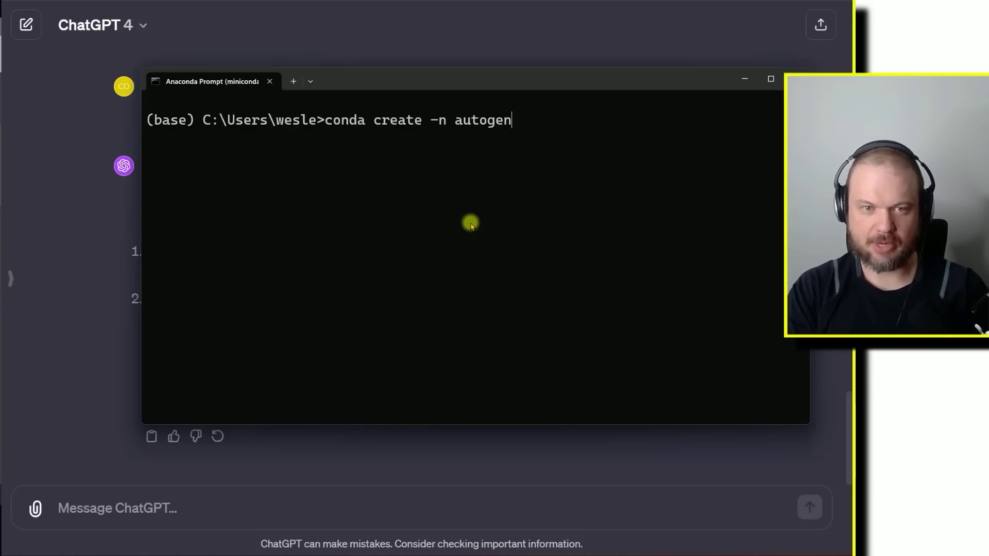
text(3)
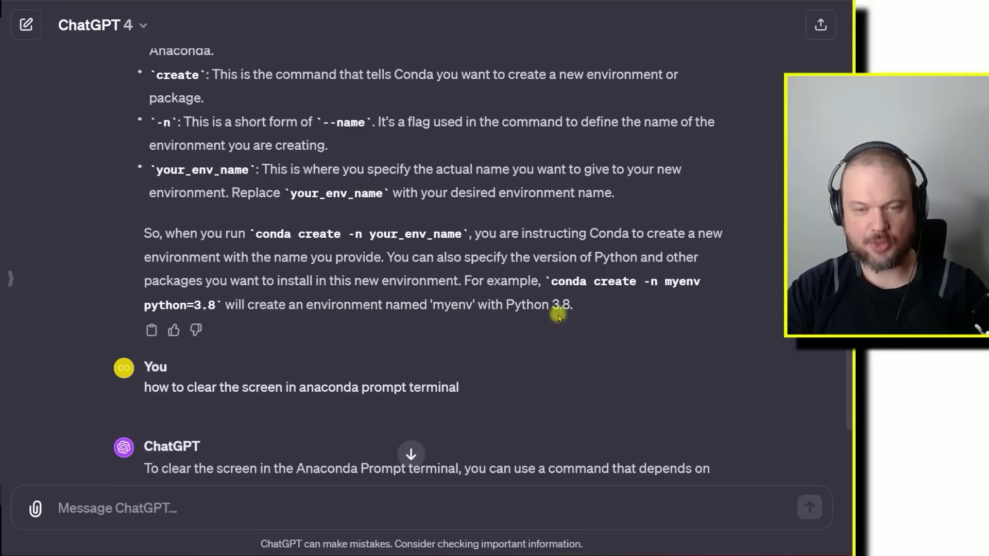
drag(144, 305, 216, 305)
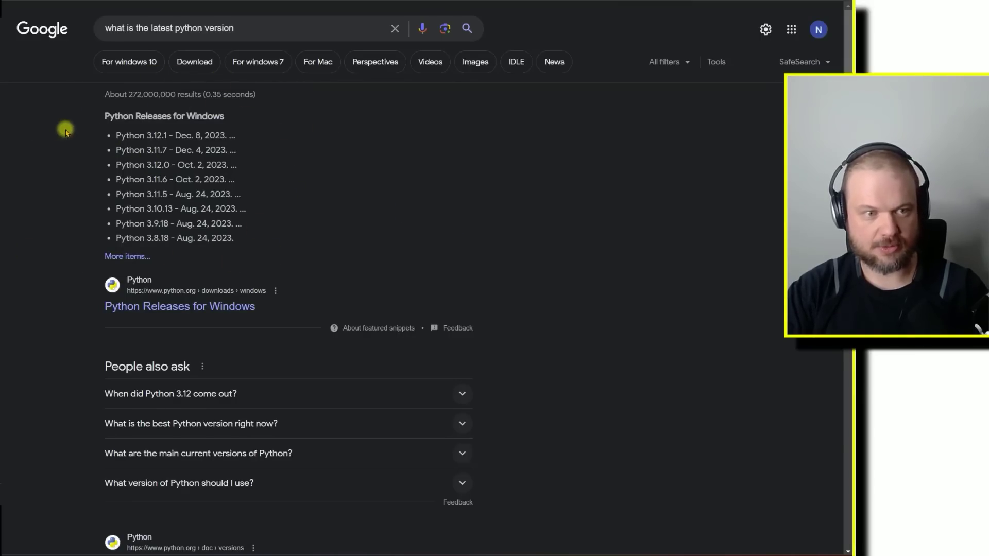
drag(116, 224, 162, 224)
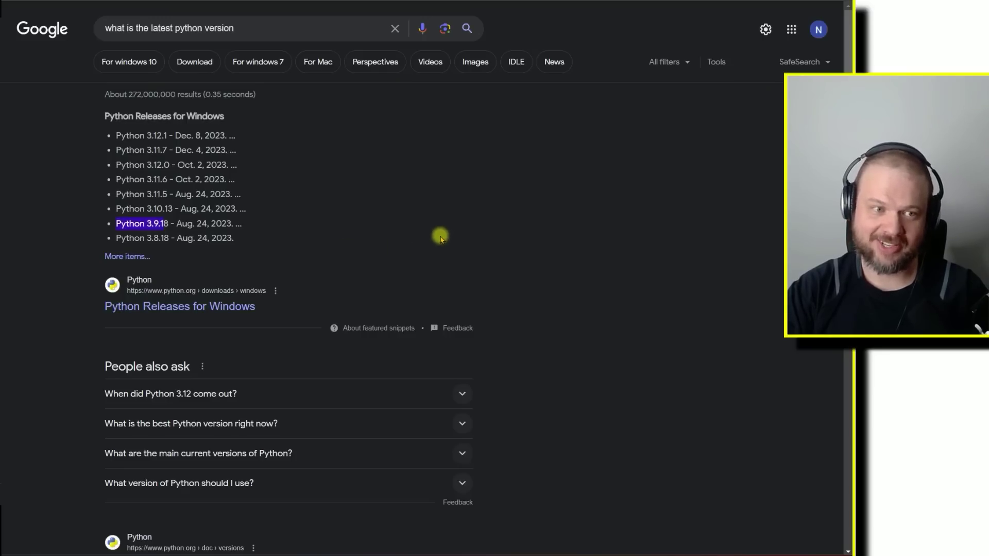
drag(116, 165, 240, 169)
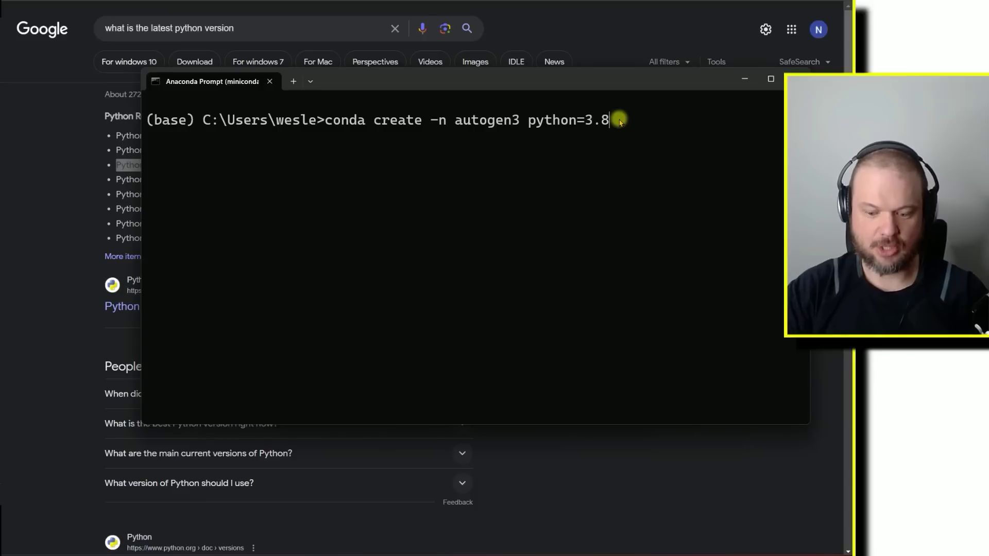
Step: Create the autogen3 conda environment with python=3.9 and accept the package plan
key(BackSpace)
text(9)
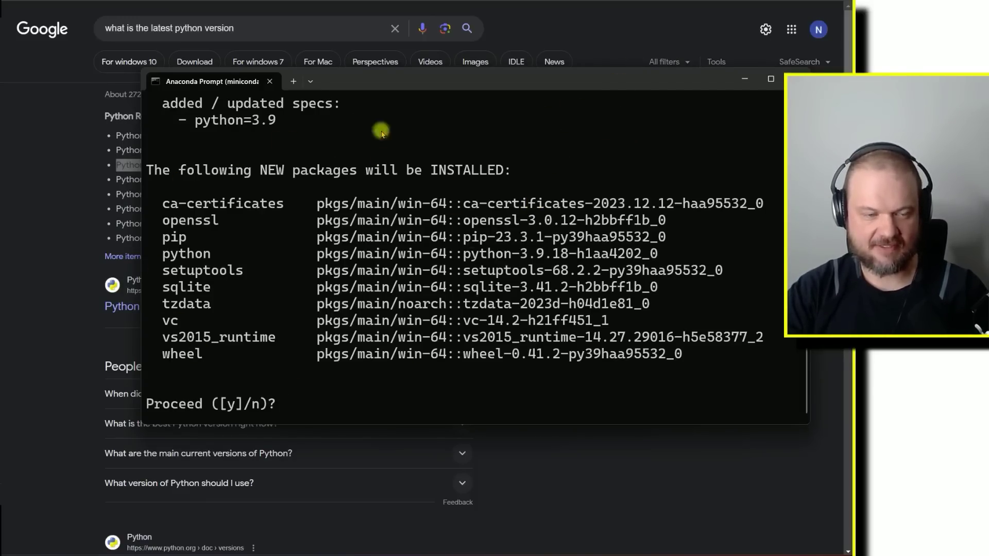
text(y)
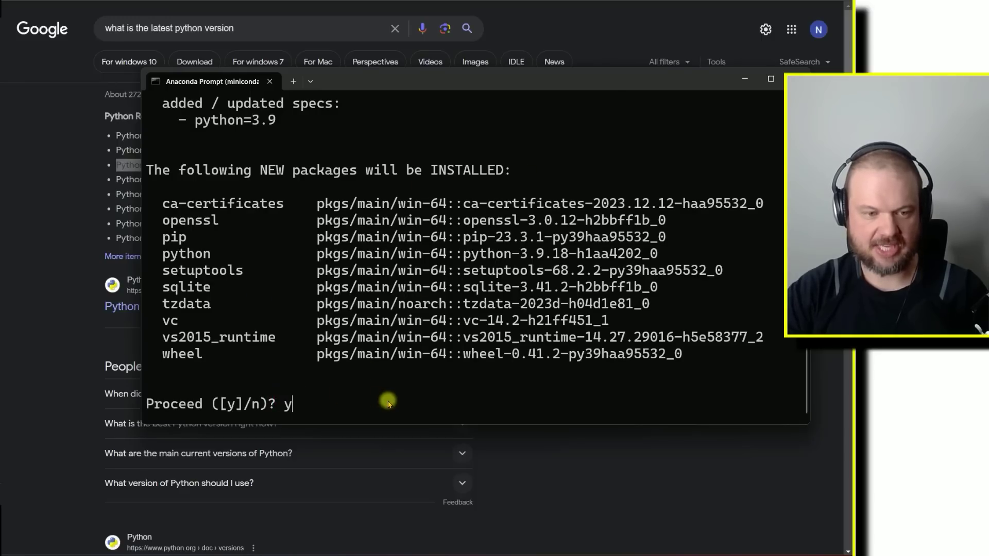
key(Return)
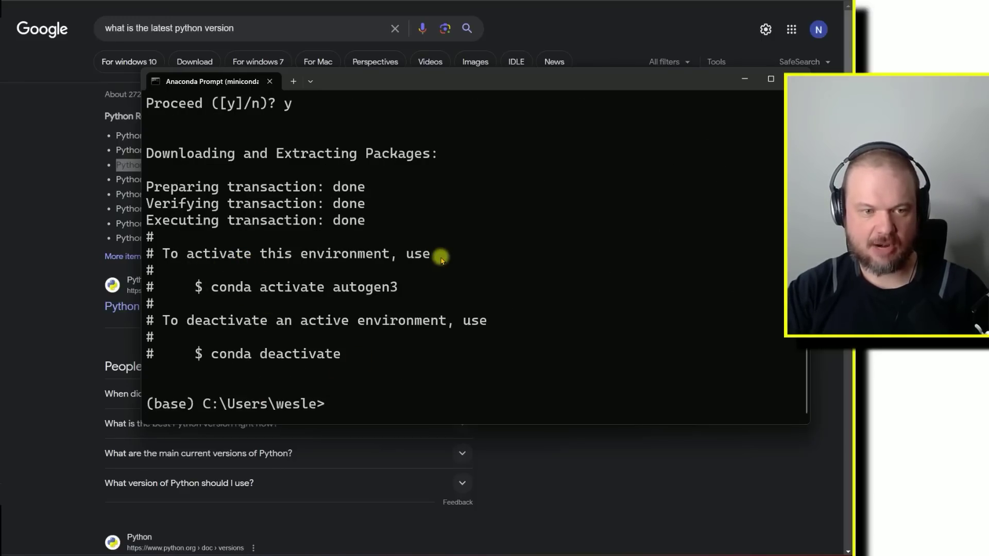
Step: Copy the suggested command "conda activate autogen3" to the prompt and run it
double_click(219, 286)
drag(330, 291, 398, 288)
key(ctrl+c)
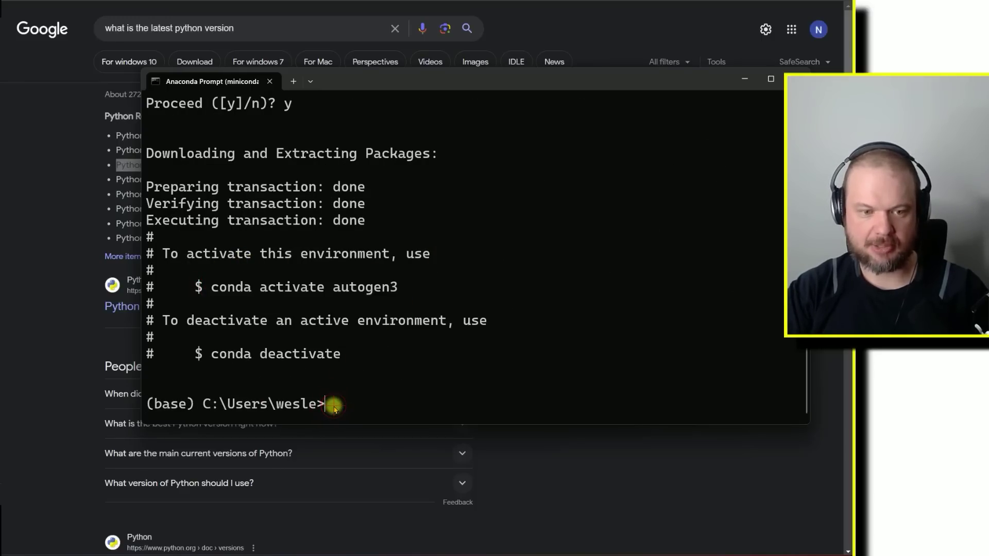
right_click(335, 404)
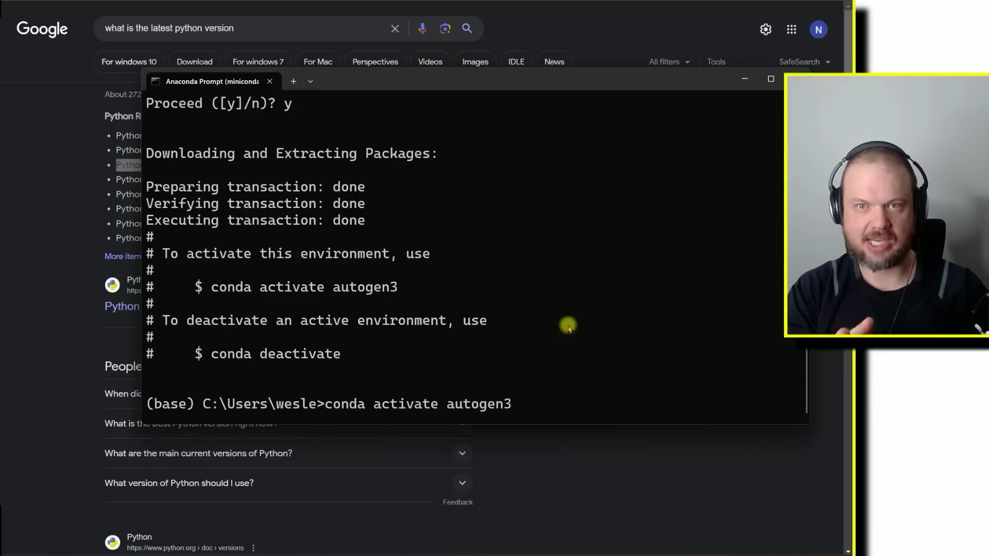
key(Return)
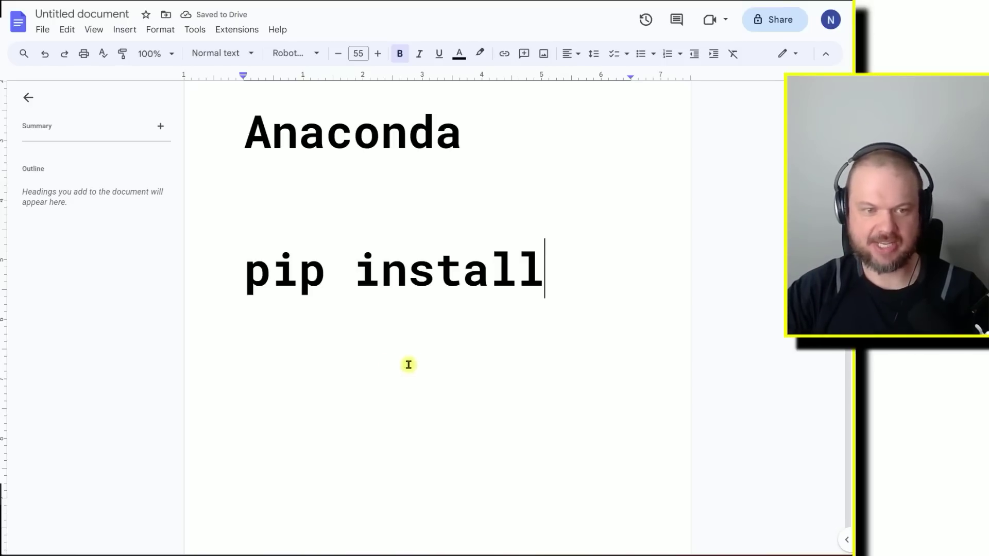
Step: Highlight the "pip install" line in the Google Docs document and clear the selection
click(573, 272)
drag(572, 271, 218, 268)
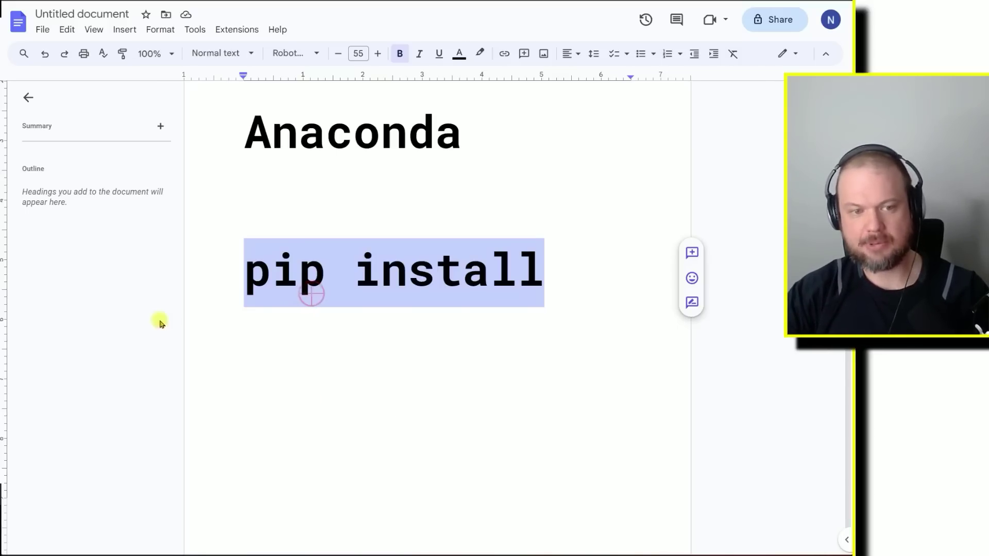
click(338, 265)
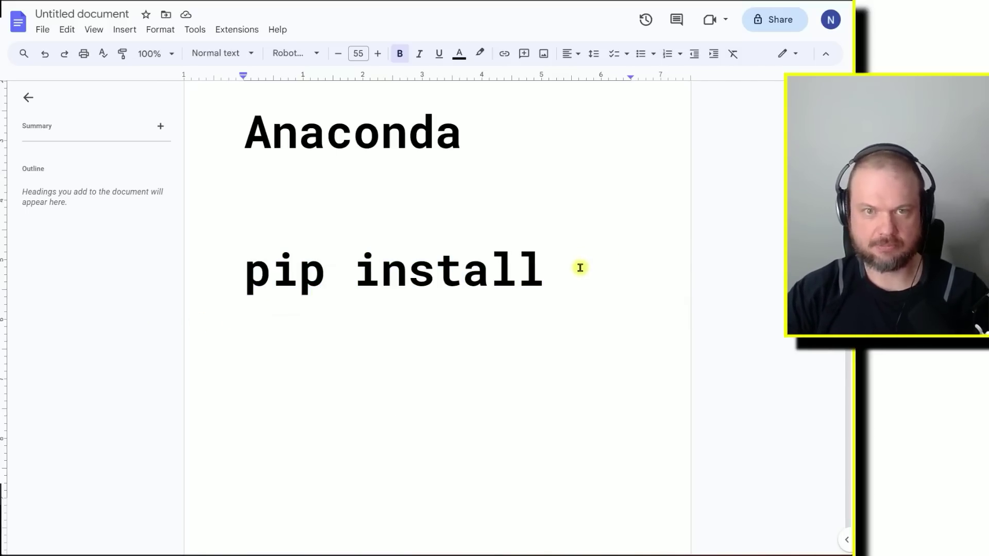
Step: Switch back to the Anaconda Prompt and install the pyautogen and autogenstudio packages with pip
key(alt+Tab)
click(370, 400)
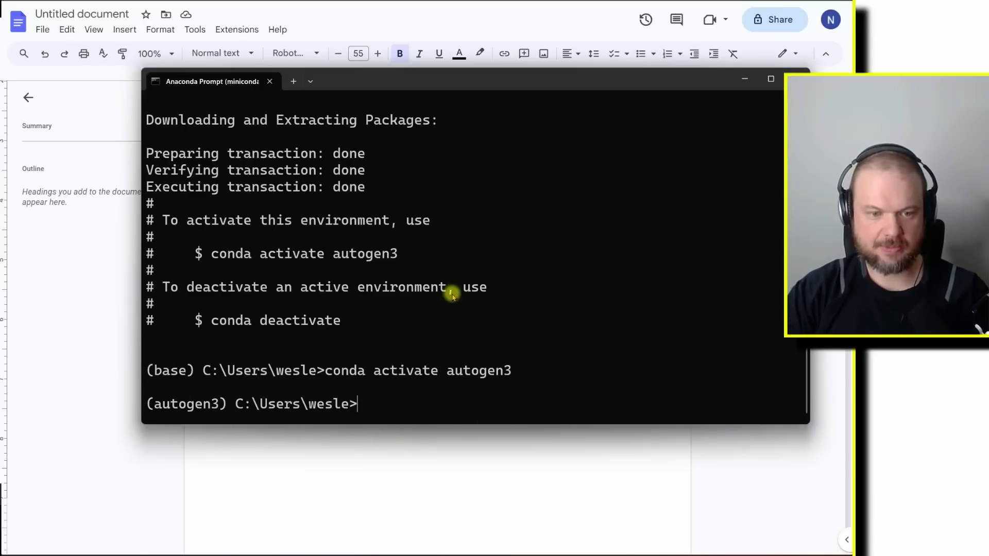
text(pip install pyautogen)
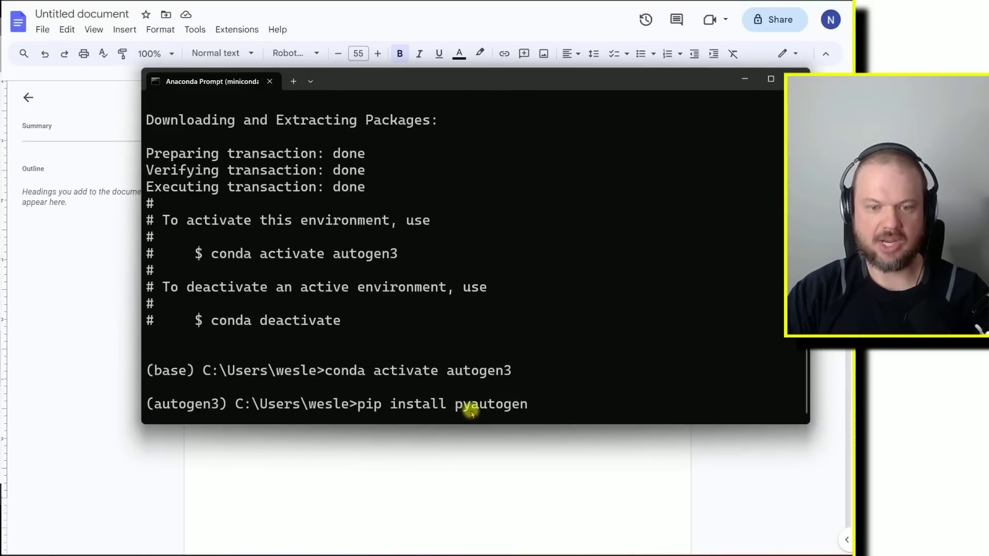
key(Return)
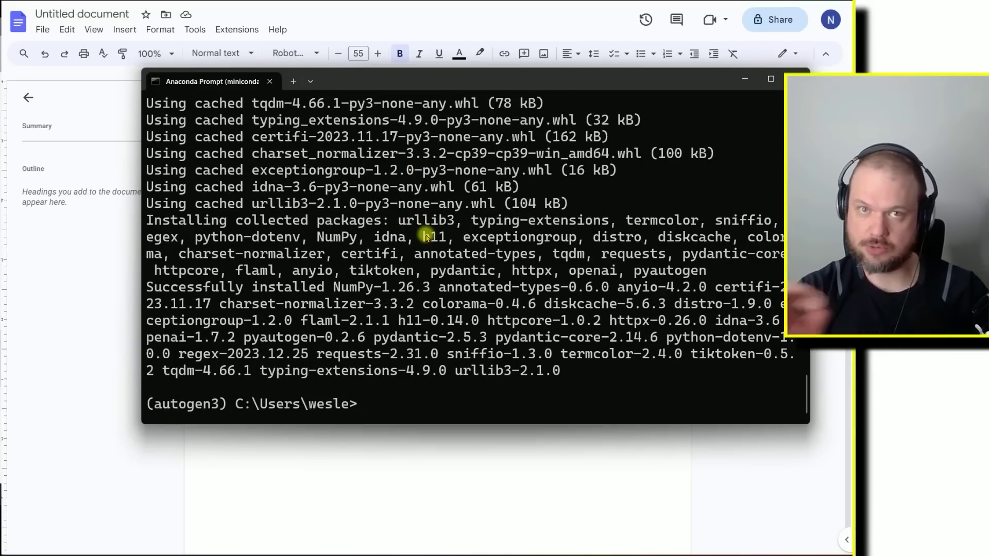
text(pip install autogenstudio)
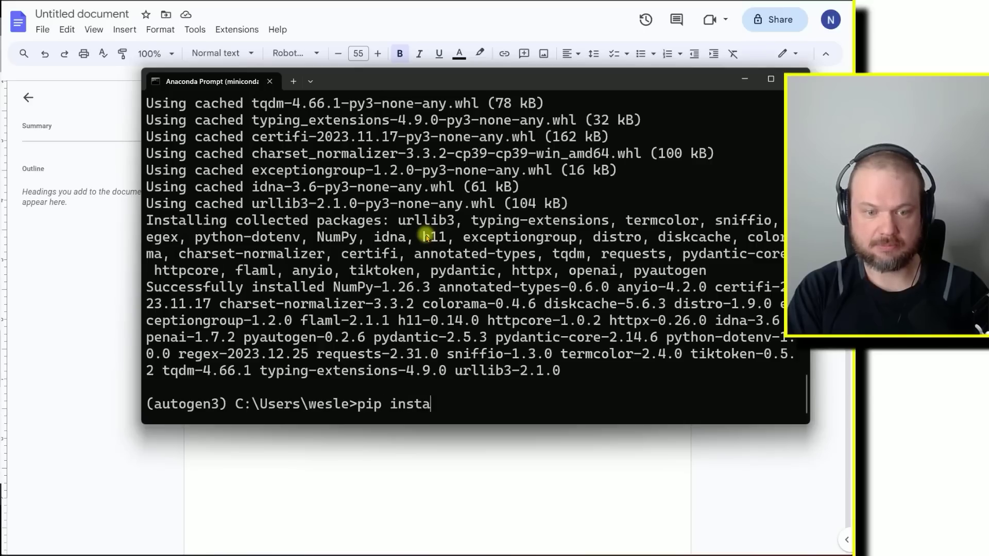
key(Return)
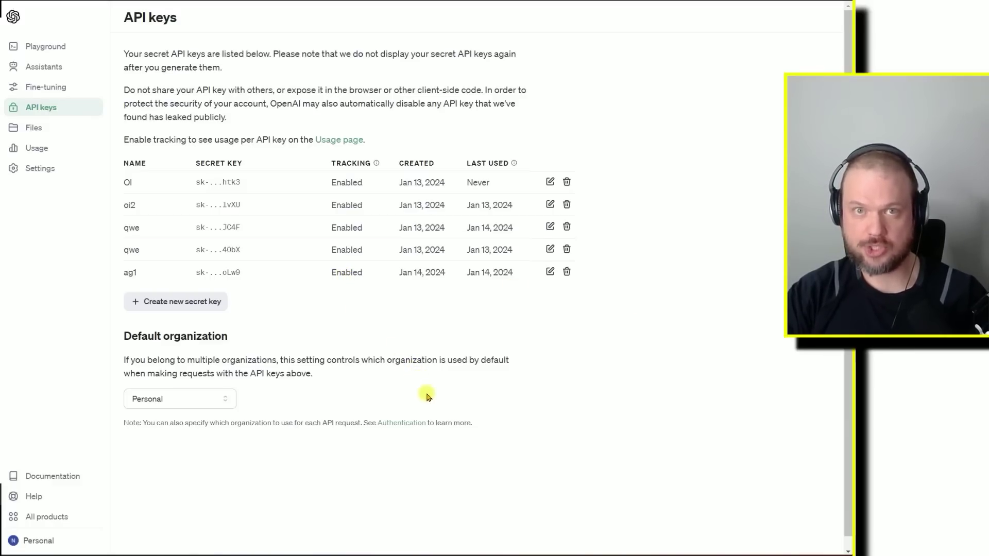
Step: Create an OpenAI secret key named ag3, copy it, and return to the Anaconda Prompt
click(162, 302)
text(ag3)
click(492, 317)
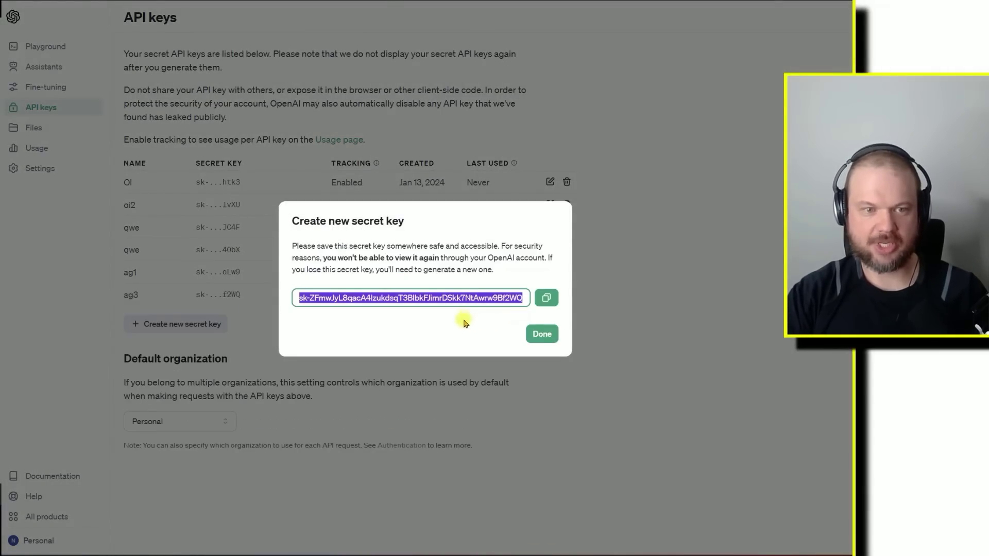
click(546, 298)
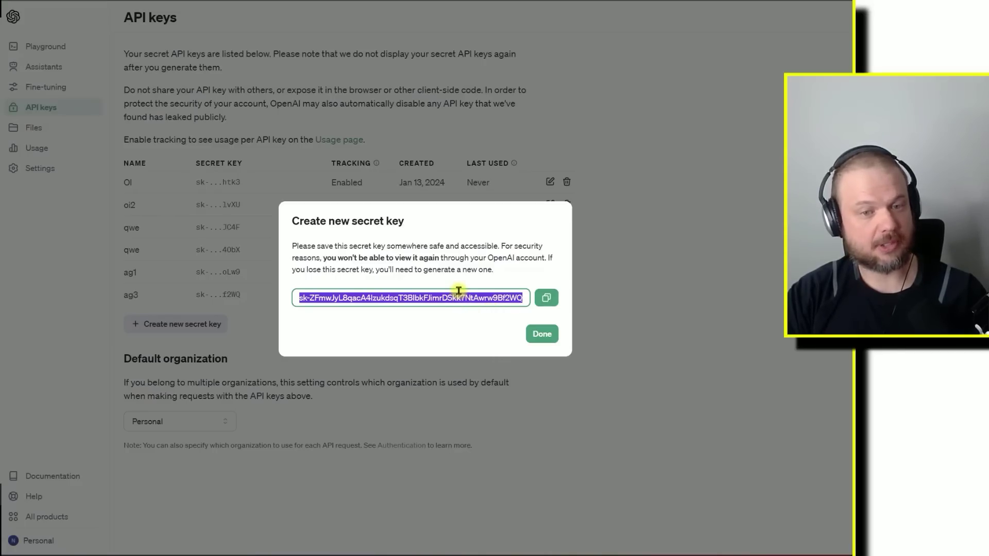
key(alt+Tab)
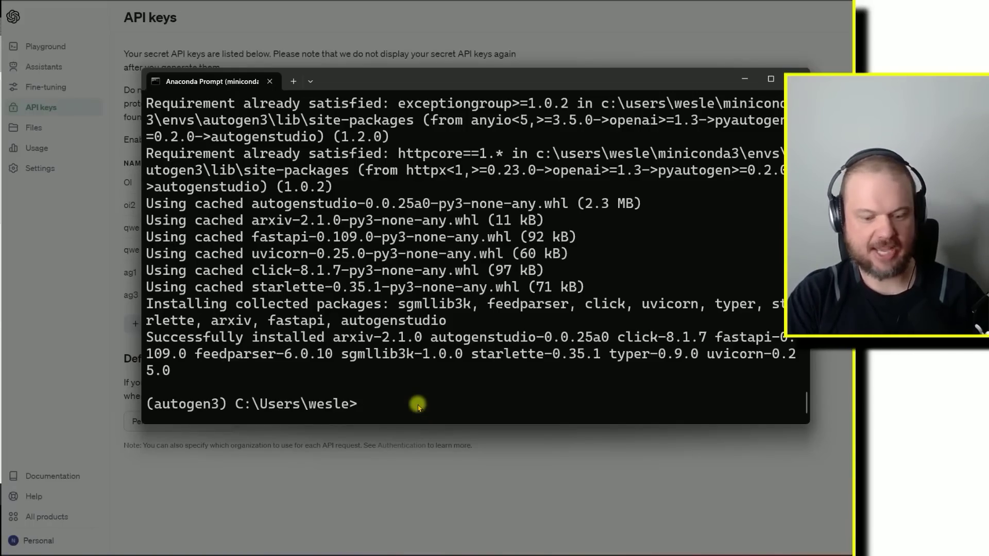
text(export)
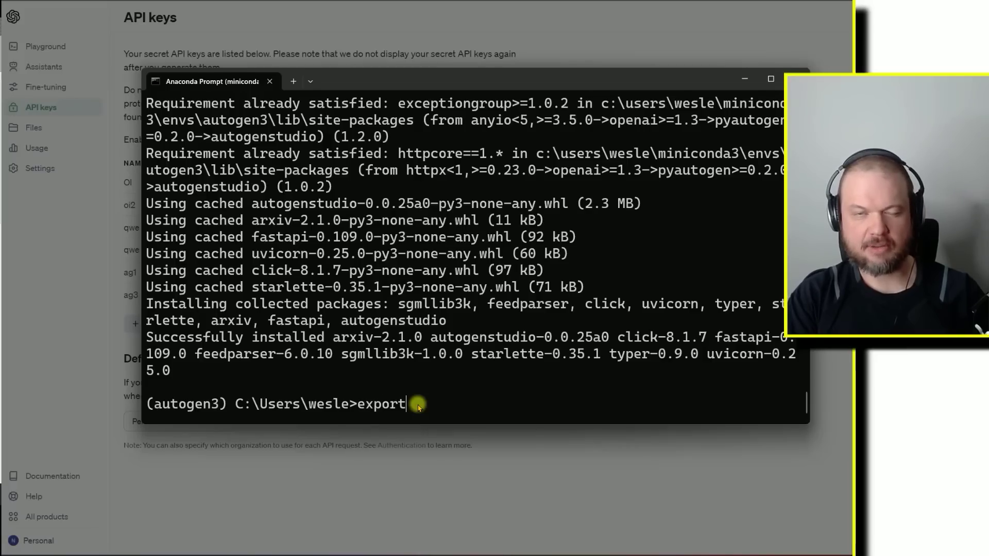
key(BackSpace)
key(BackSpace)
key(BackSpace)
key(BackSpace)
key(BackSpace)
key(BackSpace)
Step: Set the OPENAI_API_KEY environment variable to the copied API key
text(set OPENAI)
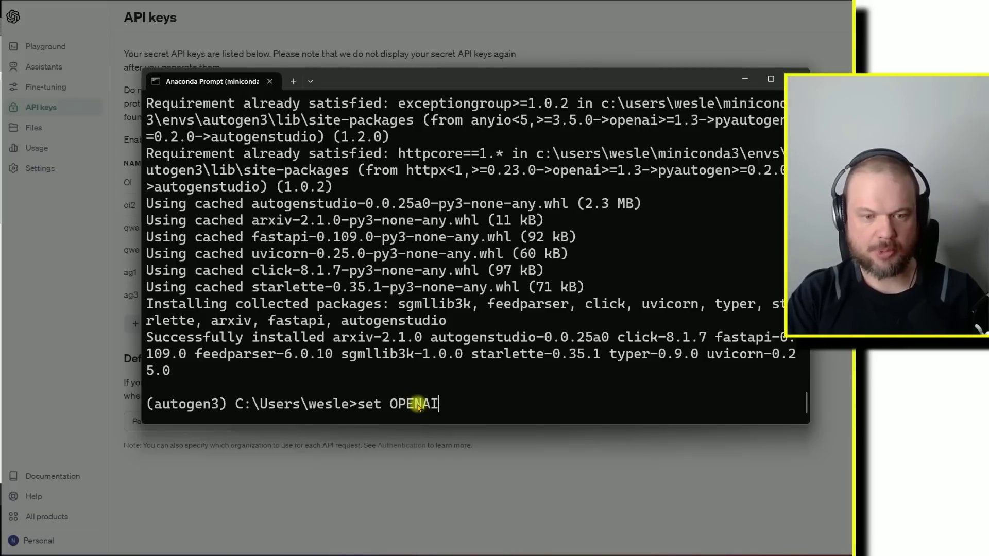
text(_API_KEY=)
key(ctrl+v)
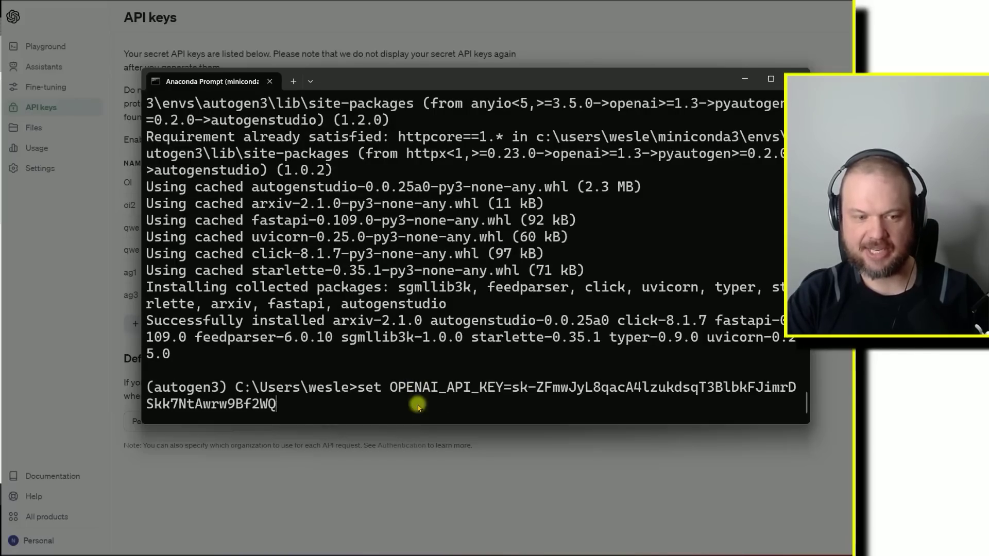
key(Return)
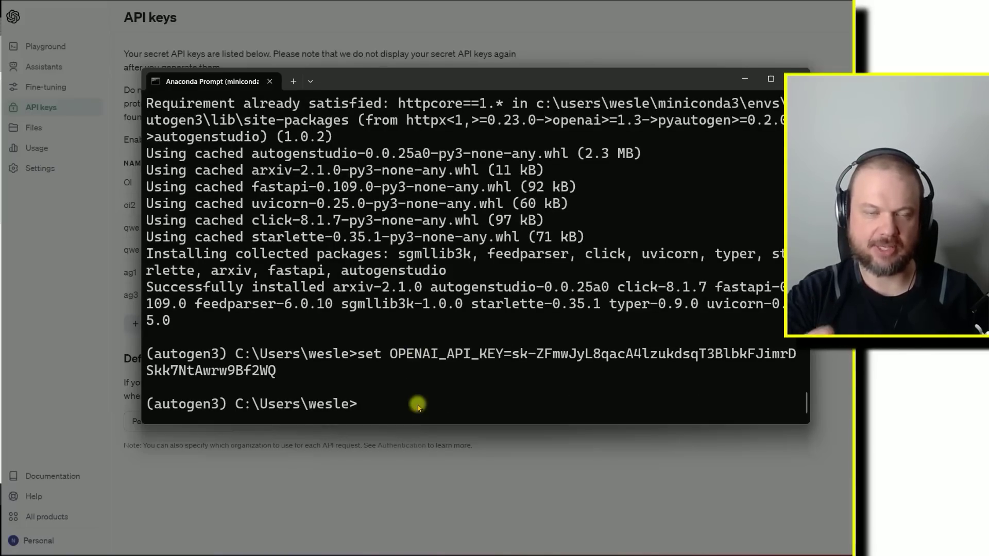
Step: Start the AutoGen Studio interface on port 8081 with "autogenstudio ui --port 8081"
text(autogenstudio)
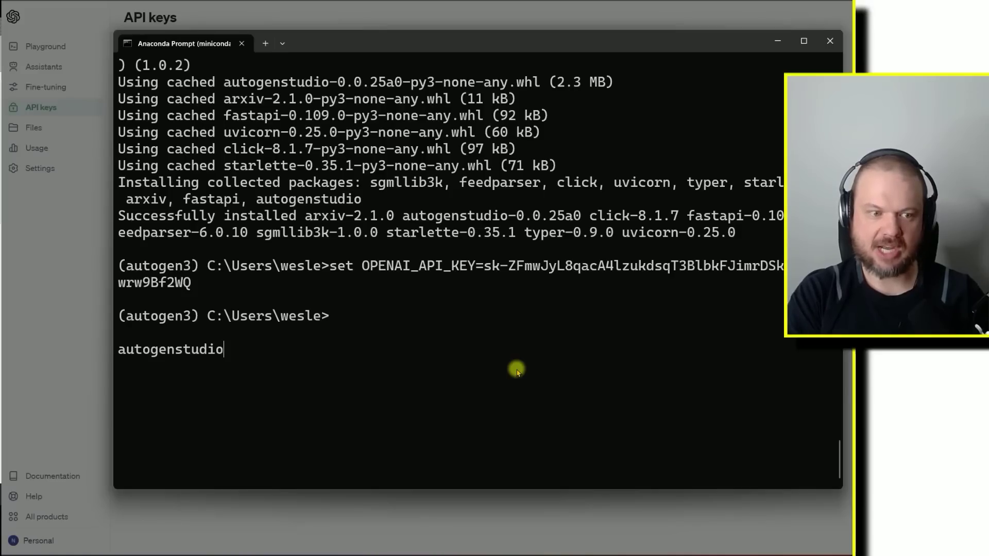
text( ui)
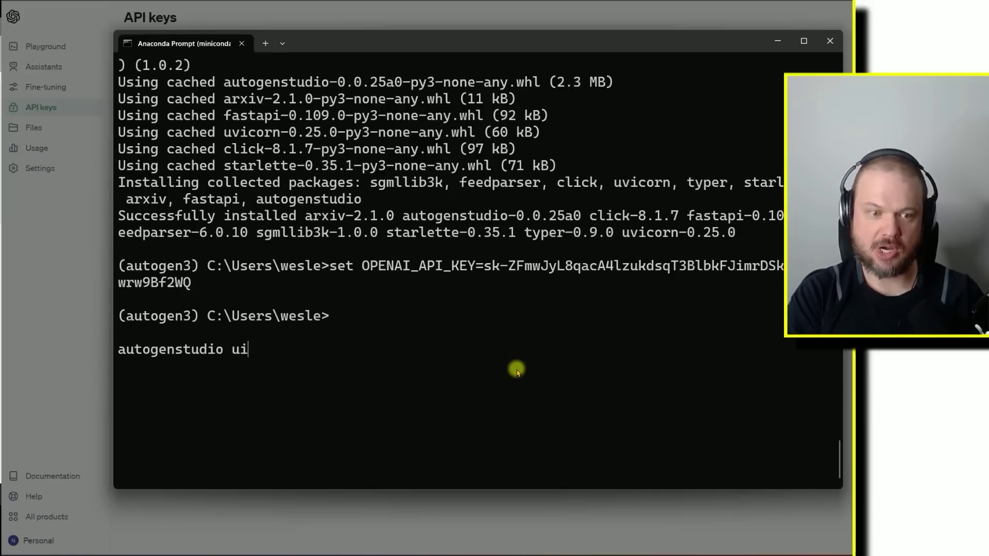
text( --port)
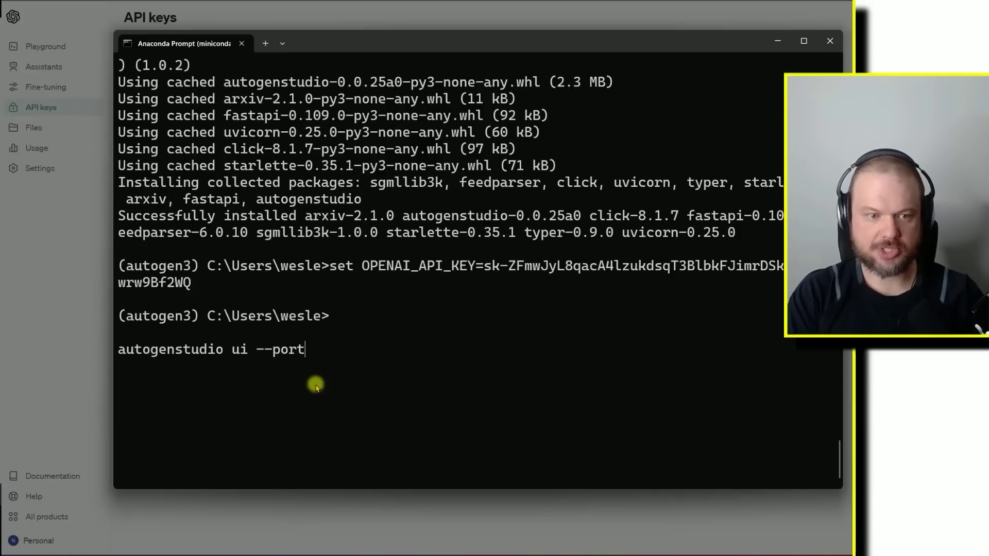
text( 8081)
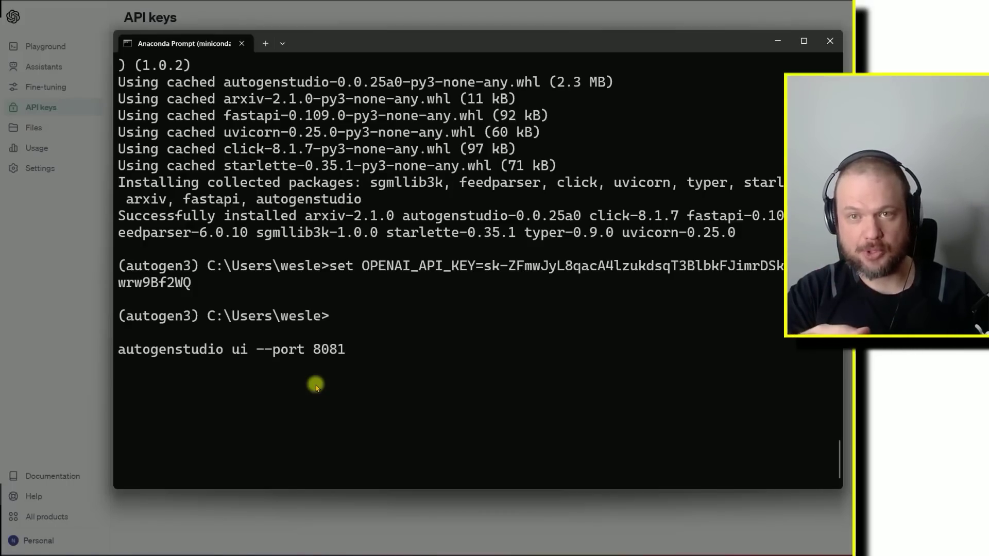
key(Return)
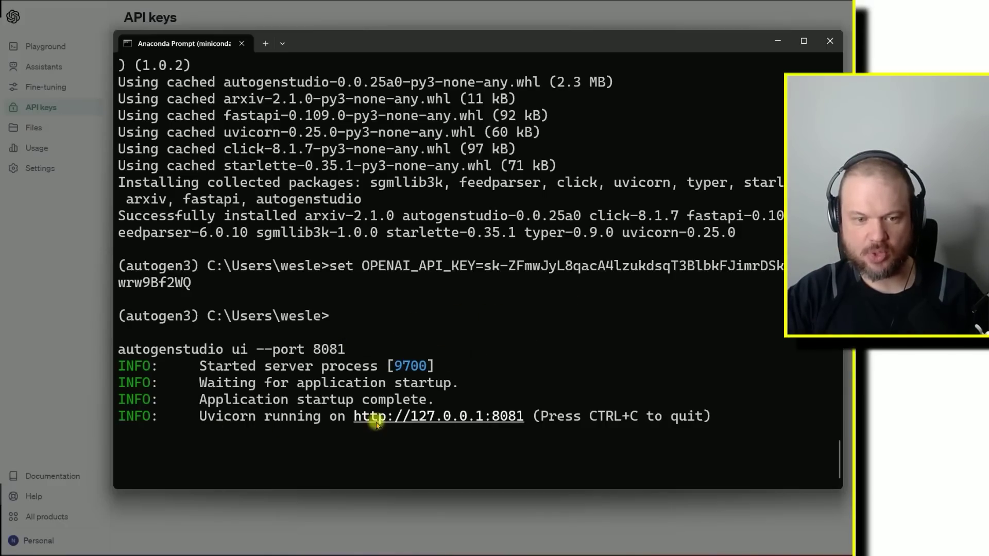
drag(345, 427, 524, 427)
click(525, 427)
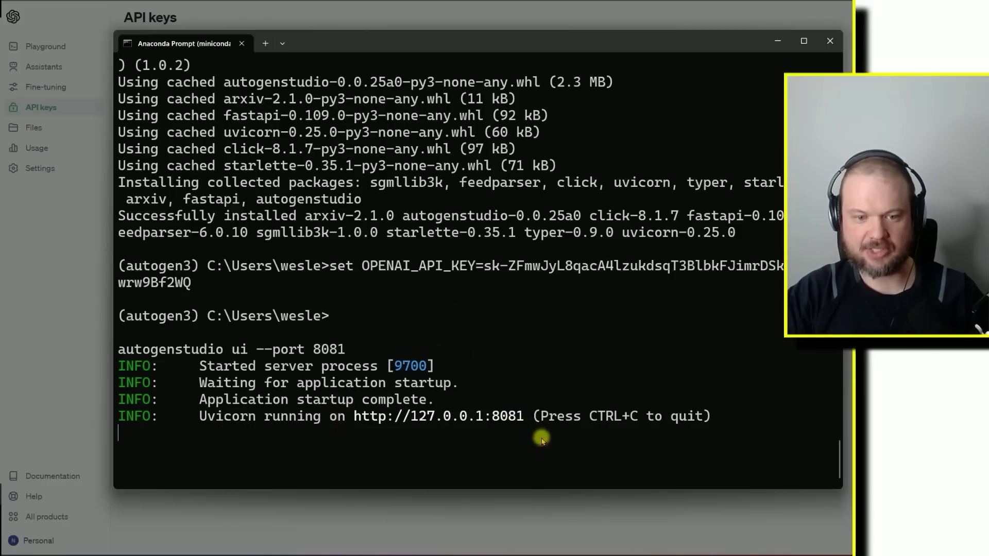
ctrl+click(522, 417)
drag(522, 416, 397, 428)
click(405, 458)
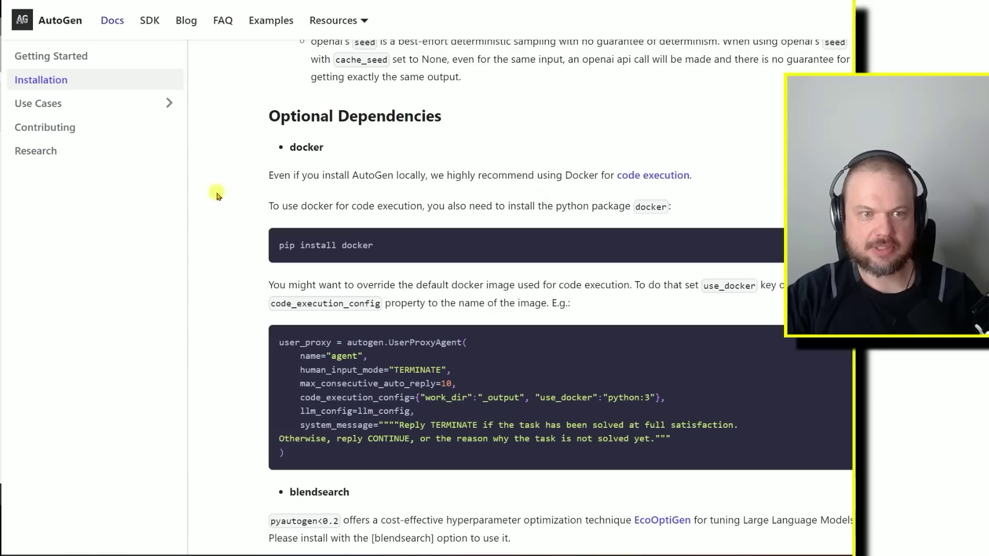
Step: Highlight the Docker recommendation and the docker Python package requirement under Optional Dependencies in the AutoGen installation docs
scroll(220, 232, up, 1)
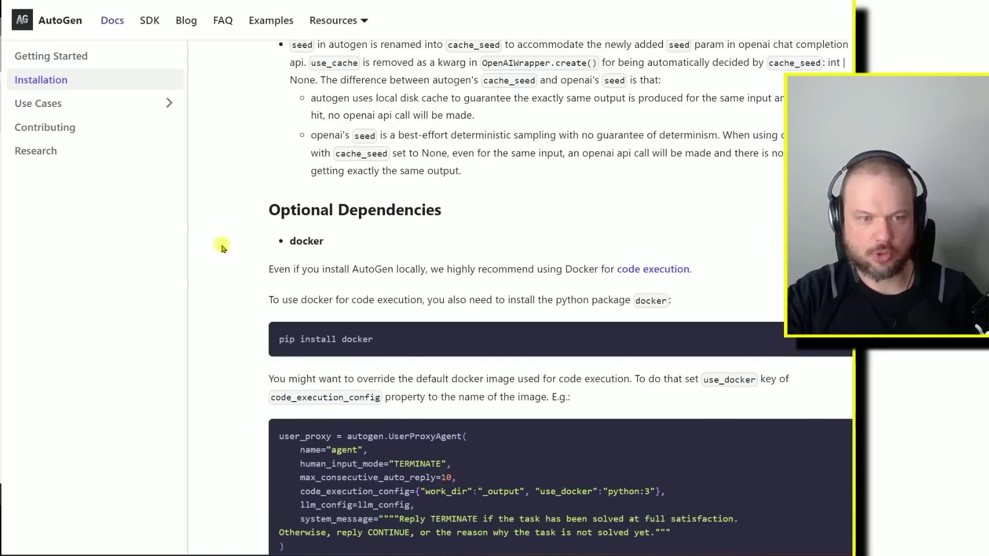
click(436, 266)
drag(436, 266, 592, 263)
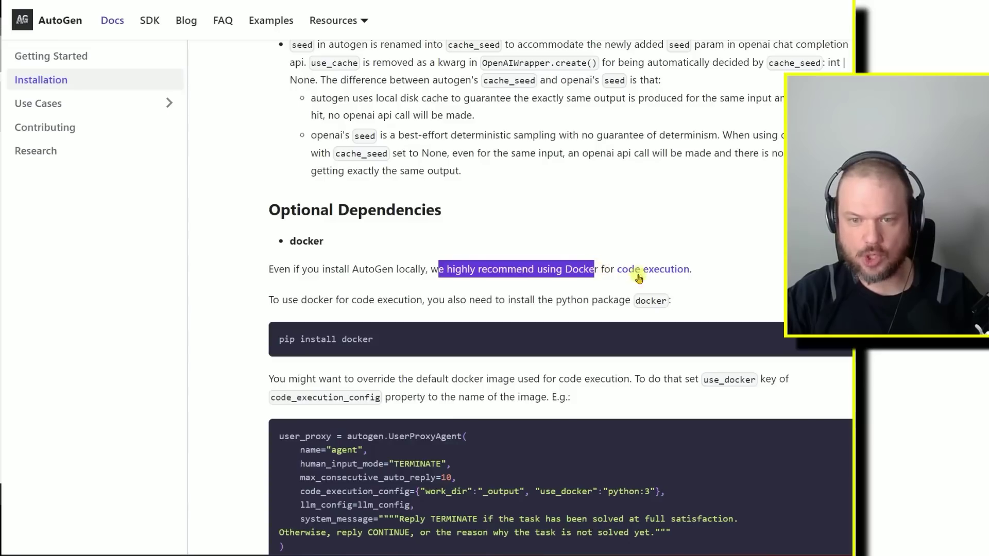
drag(423, 301, 628, 302)
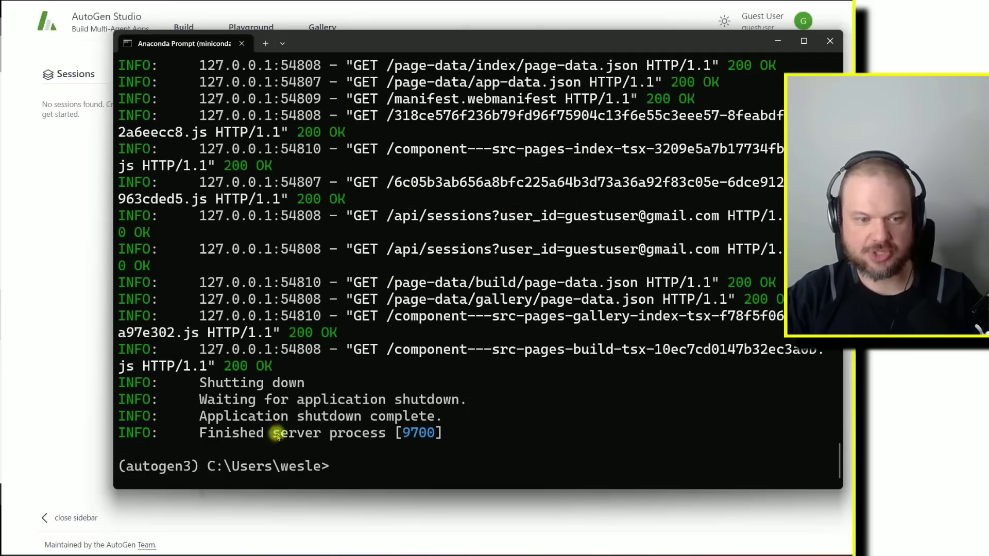
Step: Install the docker Python package in the autogen3 environment with "pip install docker"
text(pip install docker)
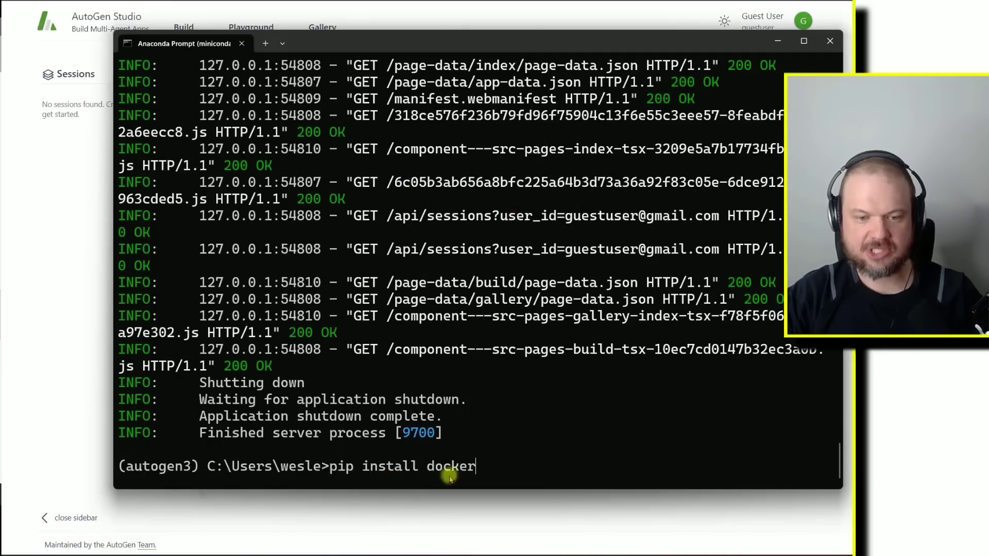
key(Return)
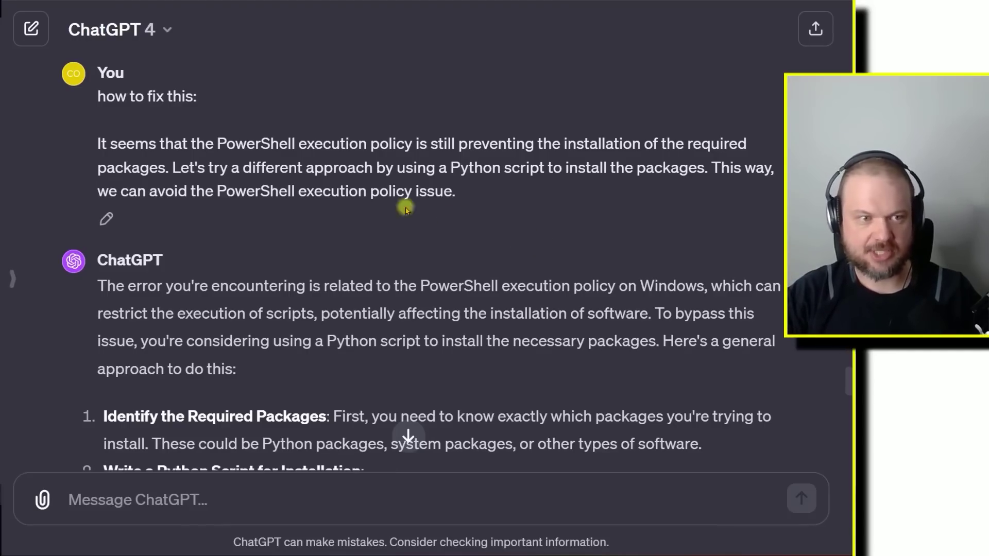
Step: Highlight the ChatGPT passages about the PowerShell execution policy blocking package installation and using a Python script to install them
drag(256, 143, 169, 166)
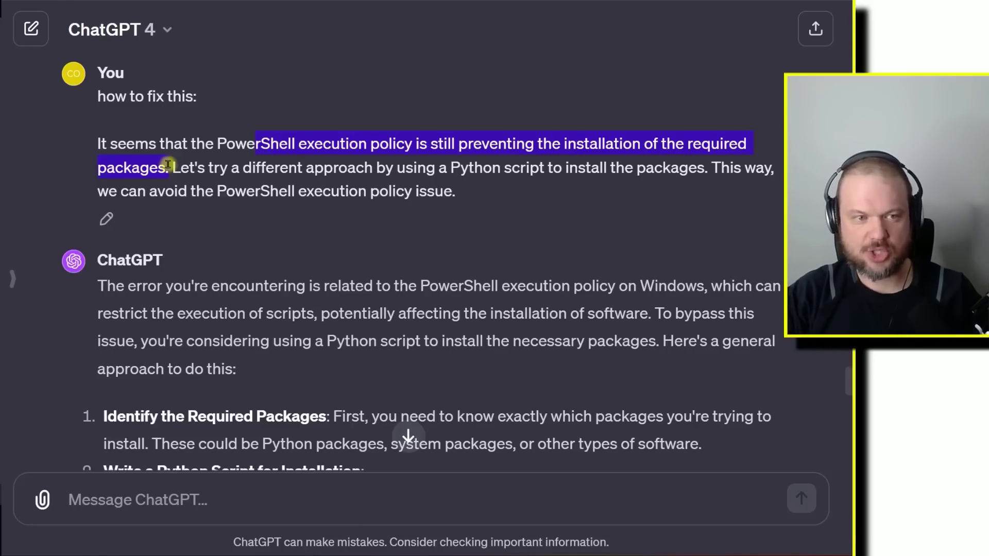
drag(437, 171, 712, 165)
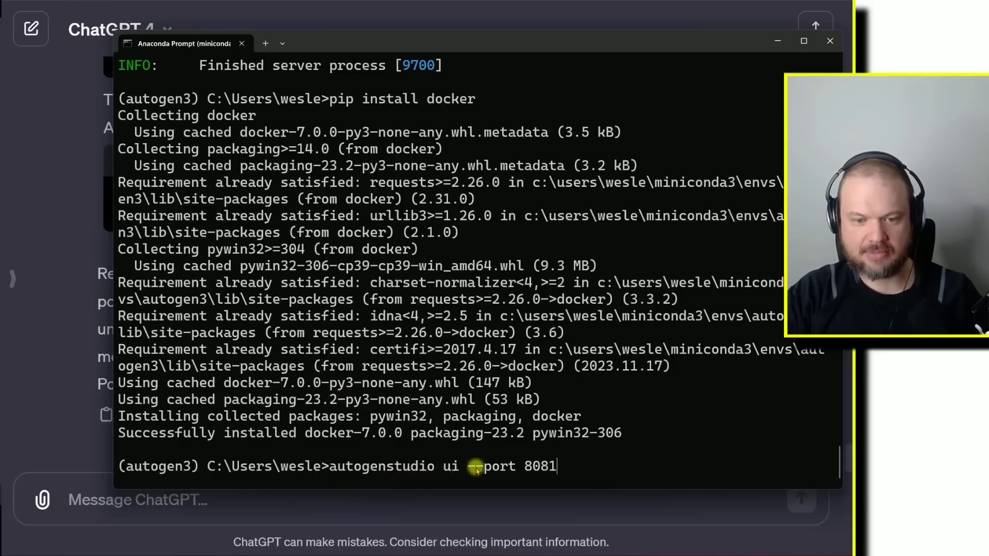
key(Return)
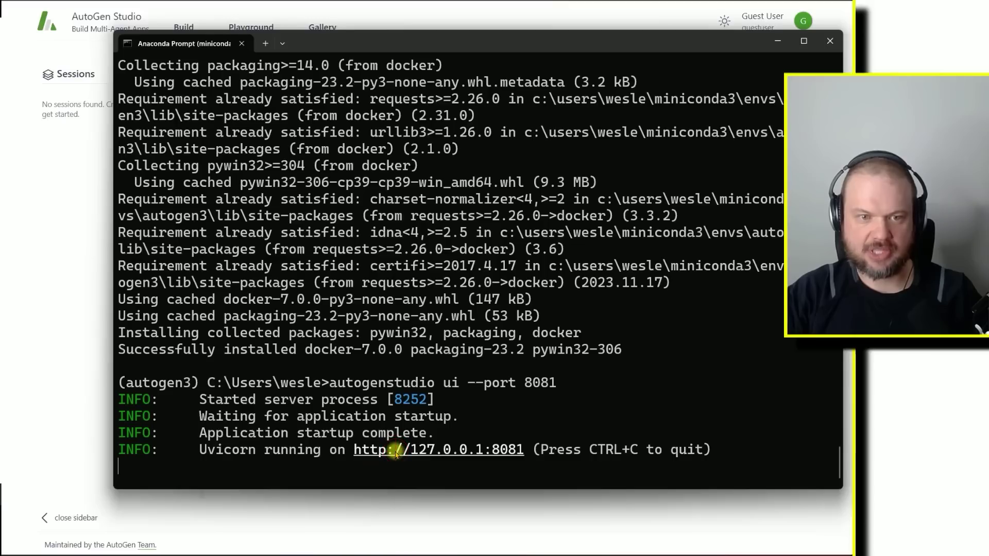
ctrl+click(397, 452)
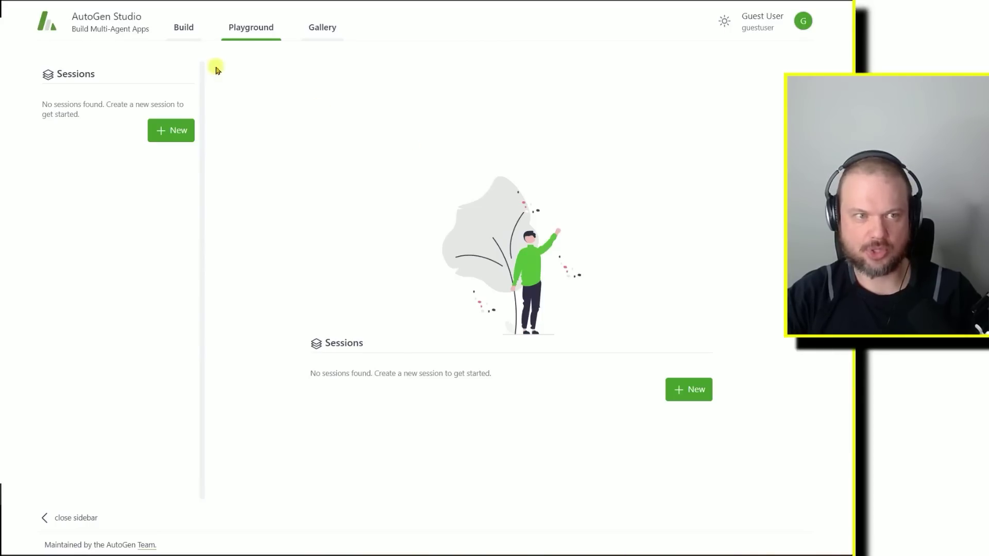
Step: View the existing workflows and open a new workflow specification to examine its summary method options
click(183, 26)
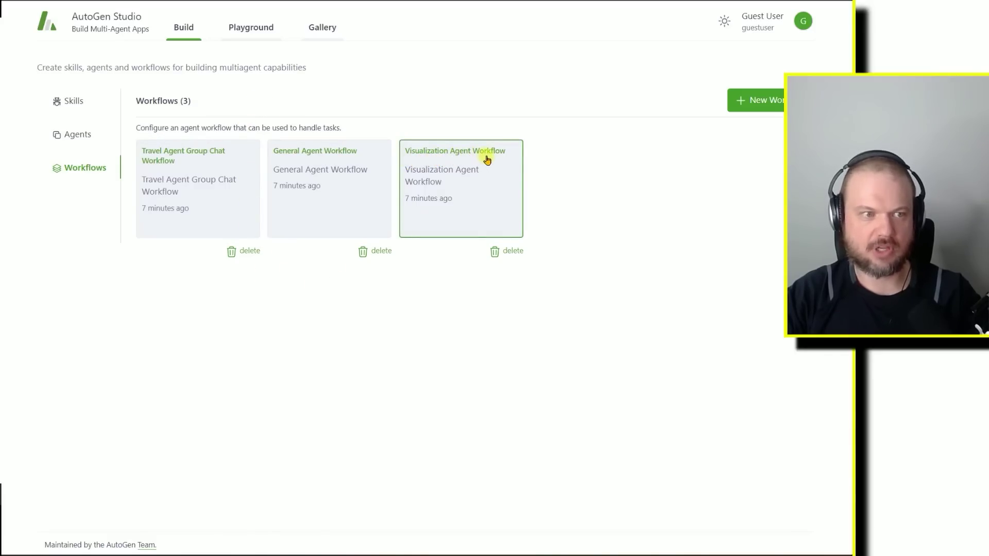
click(743, 101)
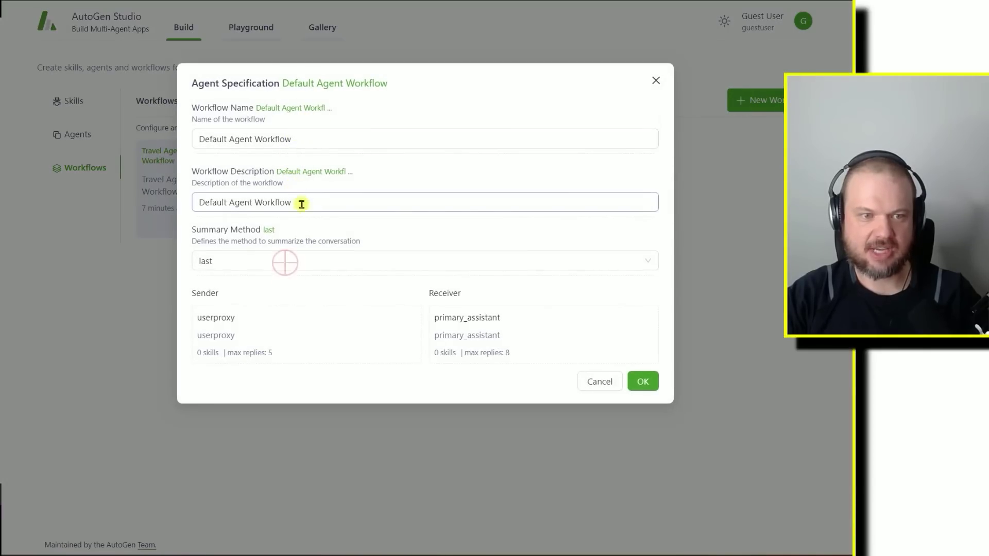
click(291, 265)
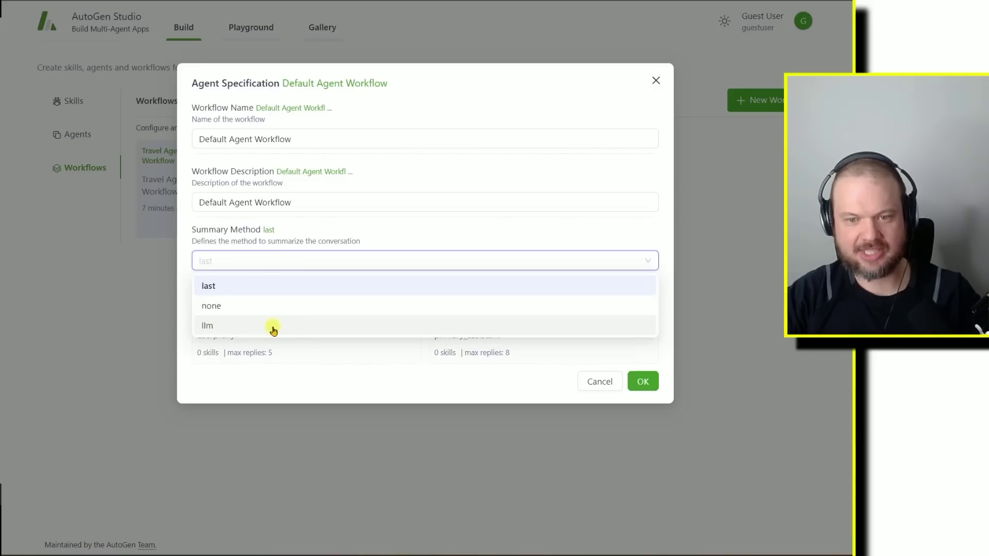
click(470, 225)
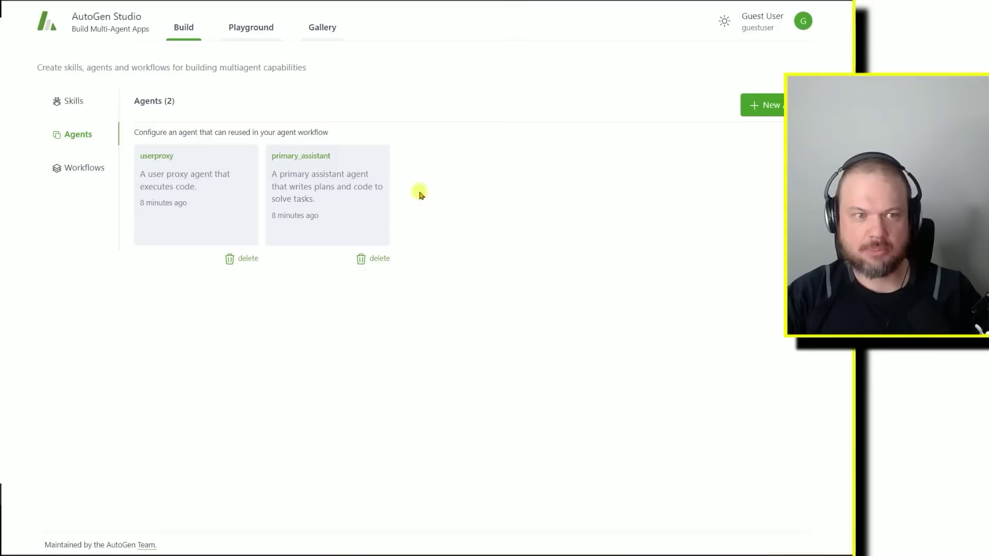
Step: Open a new agent specification and examine its fields and human input mode options
click(751, 108)
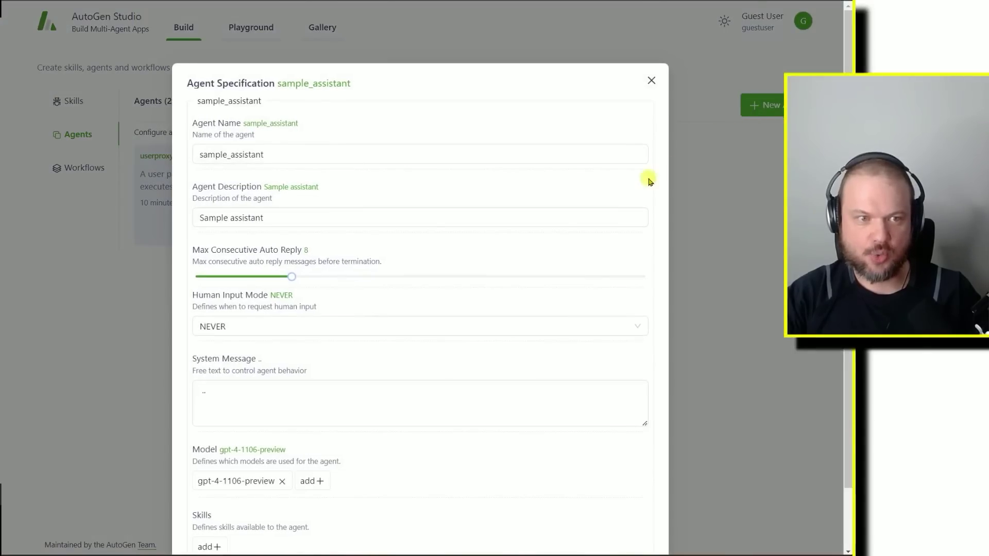
scroll(546, 153, down, 1)
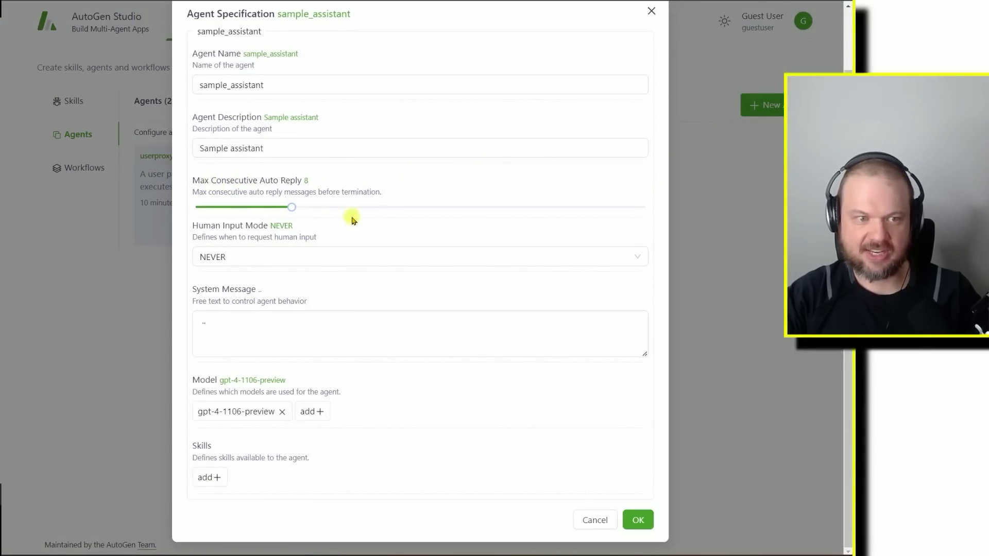
click(379, 256)
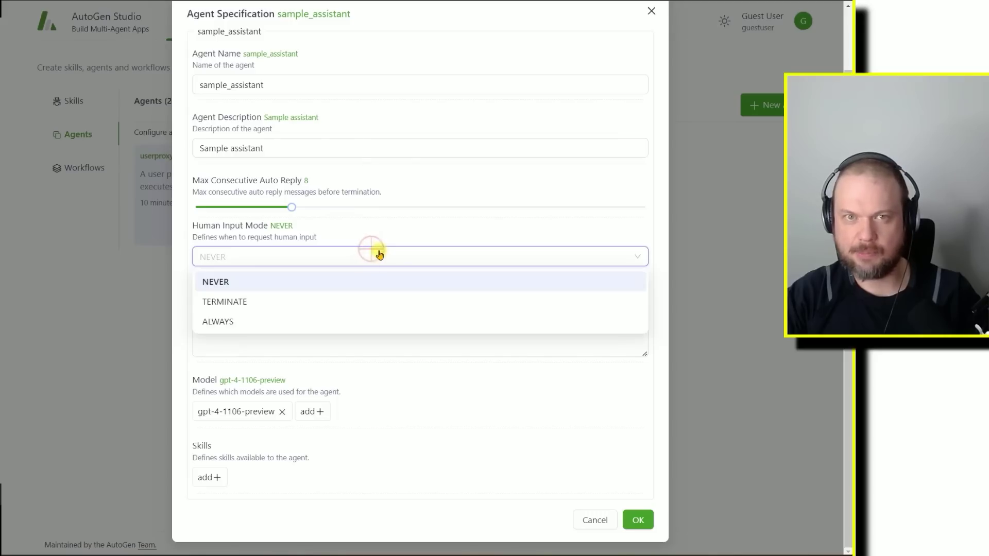
click(379, 255)
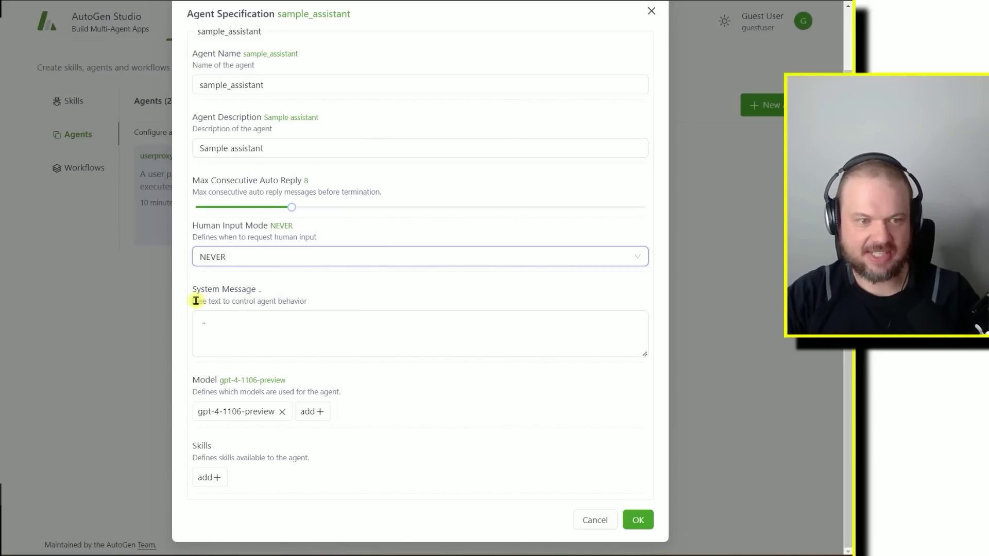
Step: Replace the sample_assistant agent's system message with "You Pass the Butter..."
drag(195, 302, 326, 308)
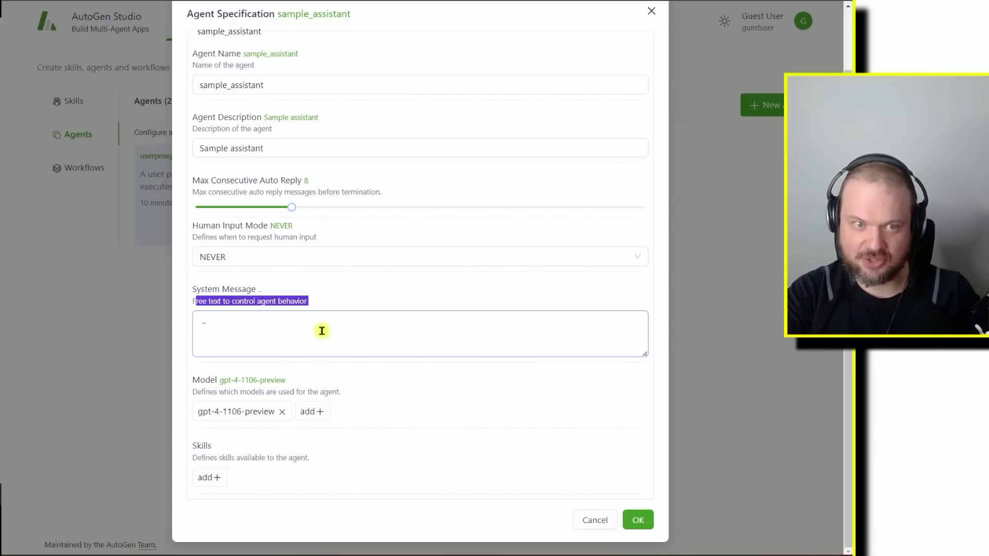
click(322, 330)
key(ctrl+a)
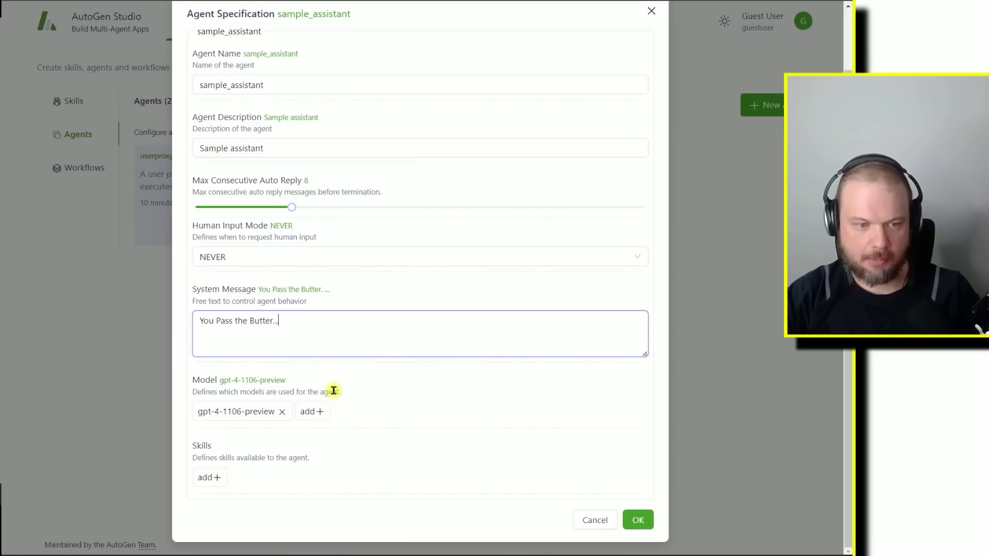
Step: Look over the agent's model setting and the Add Model Configuration form, and discard the new agent
drag(240, 382, 299, 384)
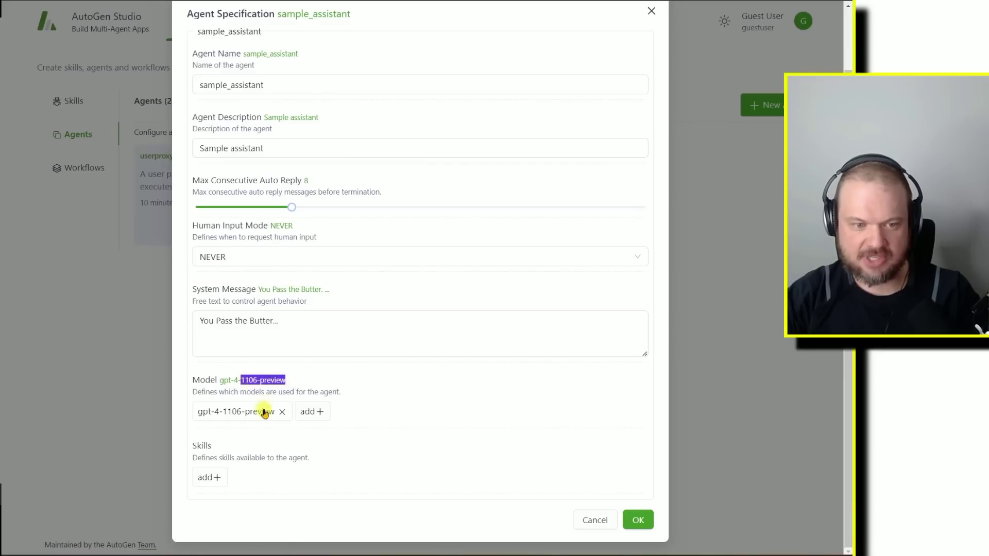
click(311, 411)
click(374, 147)
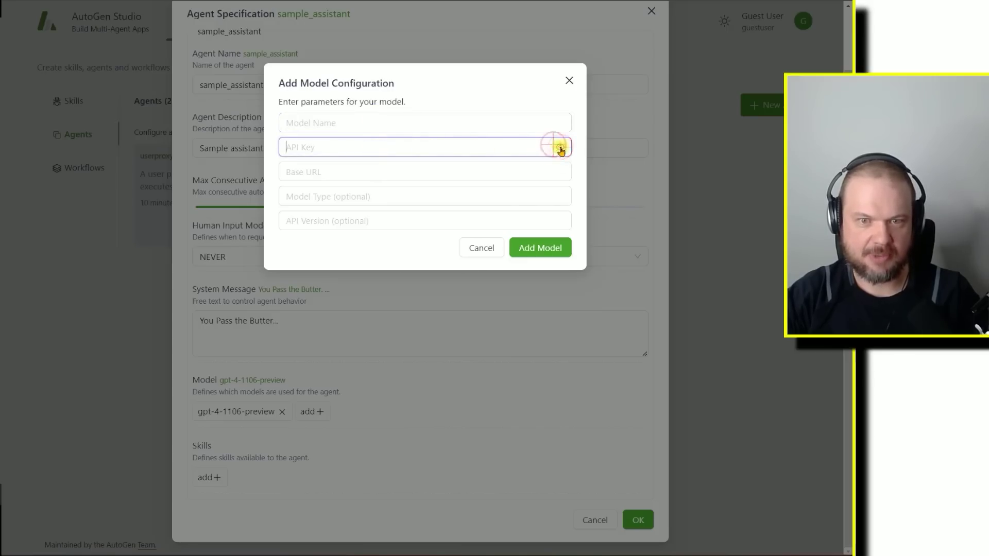
click(569, 81)
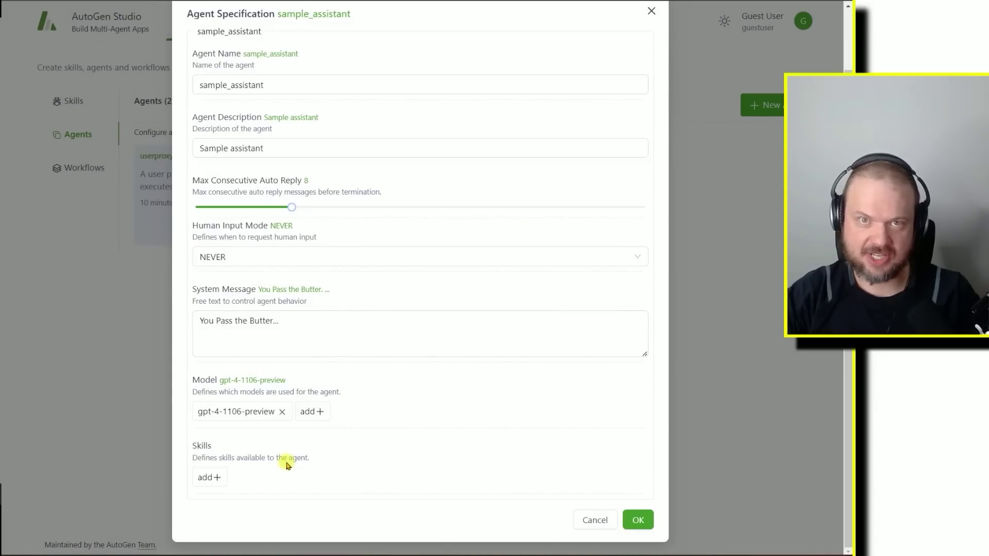
click(587, 518)
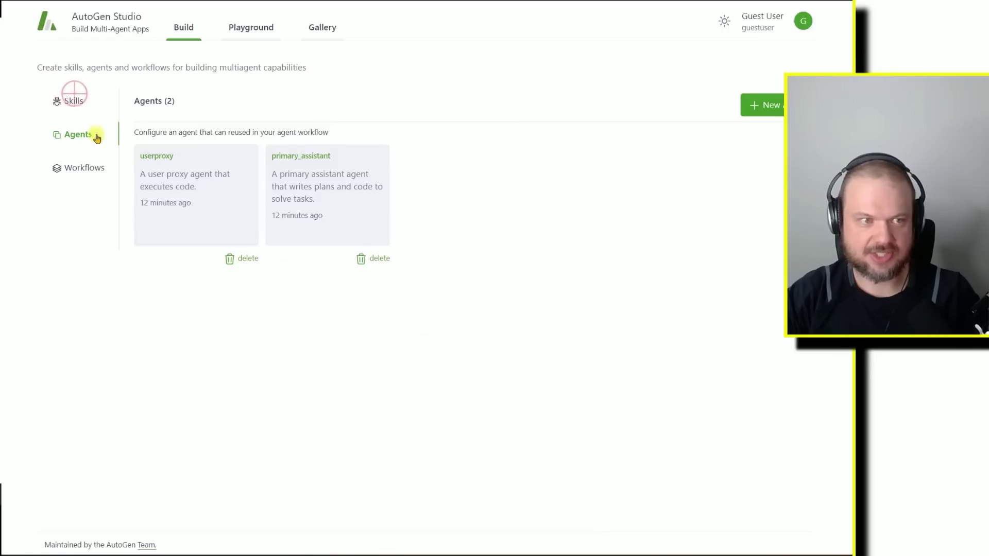
Step: Open the fetch_profile skill and read its description and code for scraping a personal website
click(76, 102)
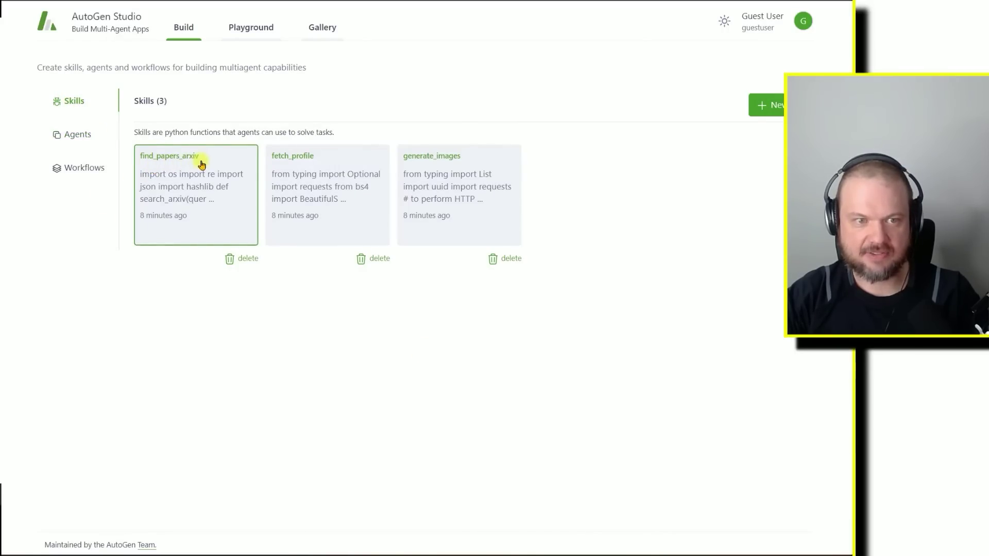
click(348, 184)
drag(234, 205, 547, 194)
drag(233, 232, 415, 228)
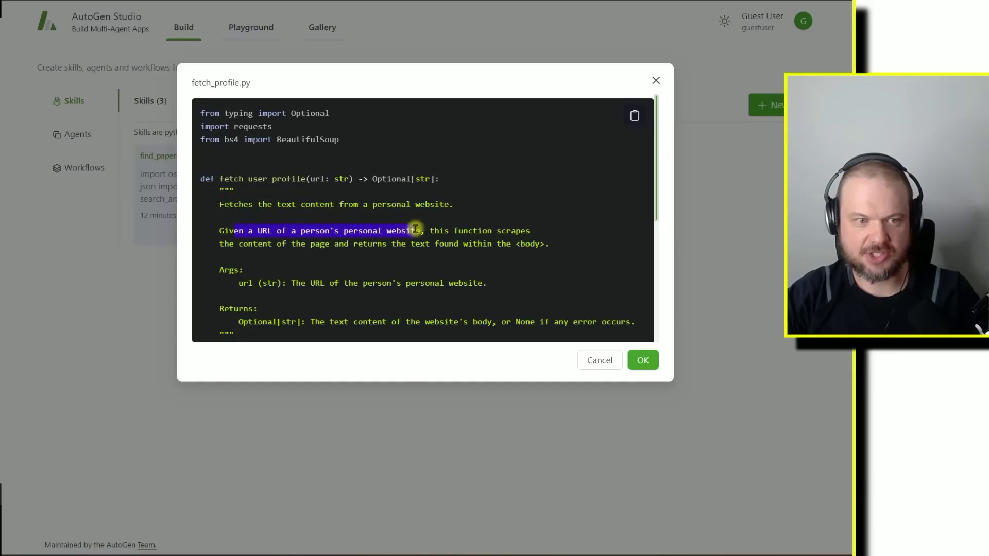
drag(235, 243, 565, 243)
scroll(541, 206, down, 5)
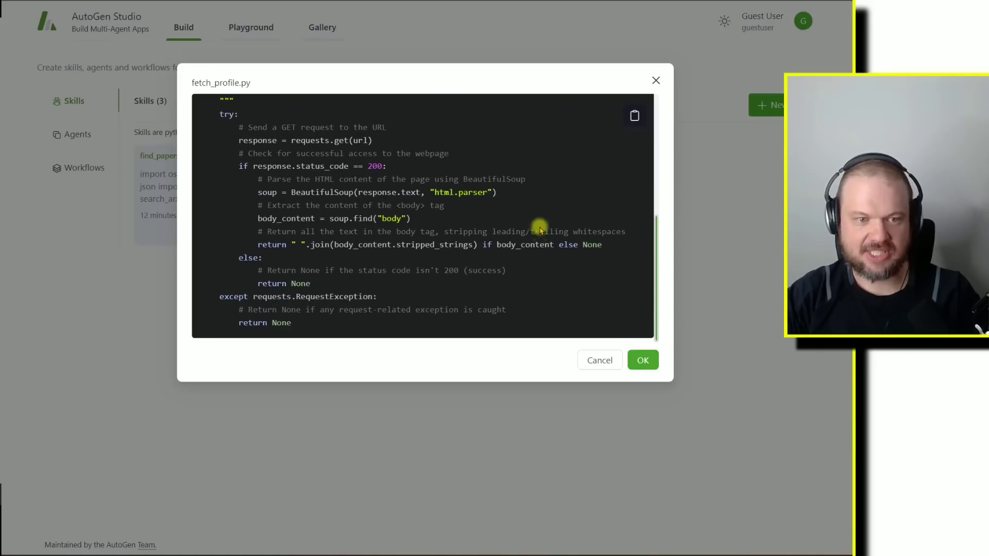
click(602, 362)
Step: Examine the code of the generate_images skill, highlighting its dall-e-3 model, and of the find_papers_arxiv skill
click(486, 168)
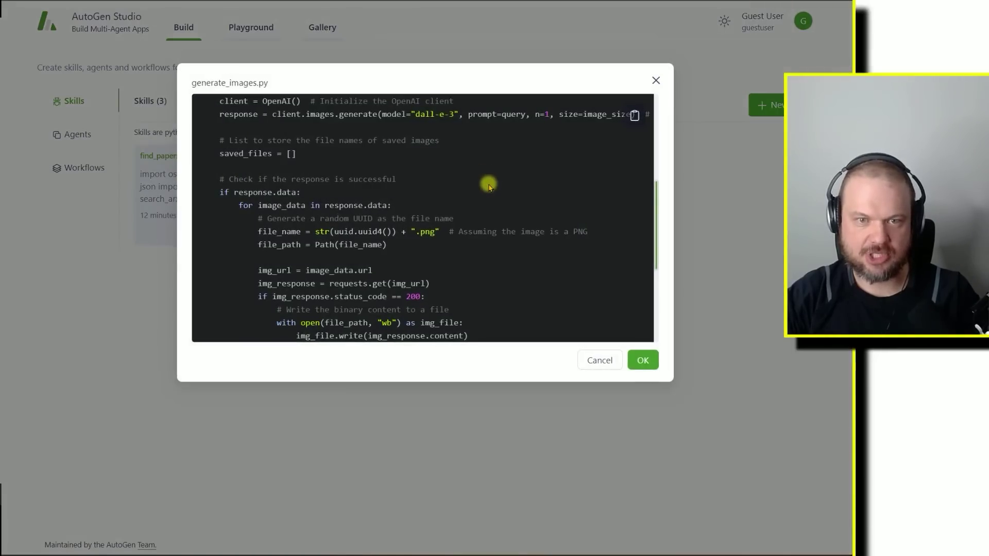
drag(415, 115, 460, 117)
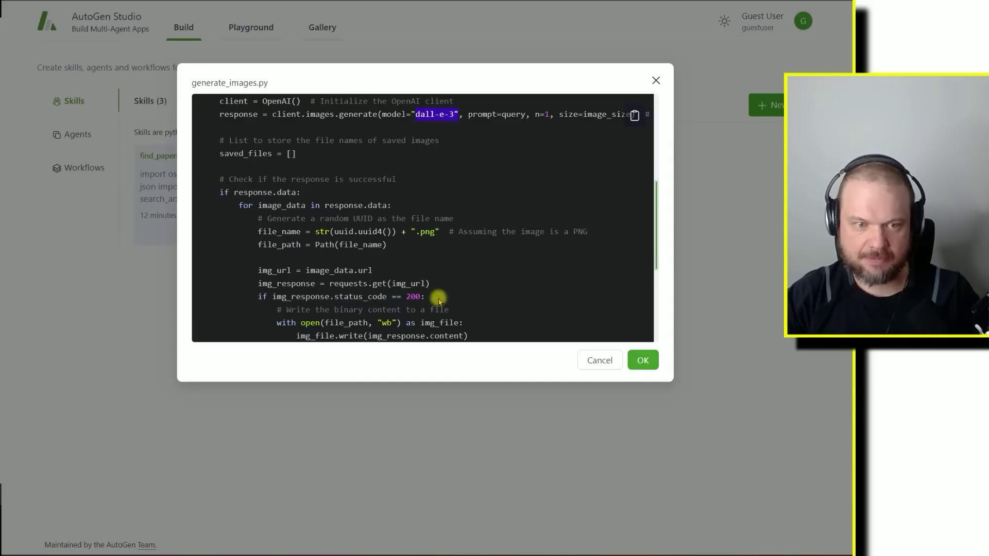
scroll(464, 309, down, 5)
click(594, 359)
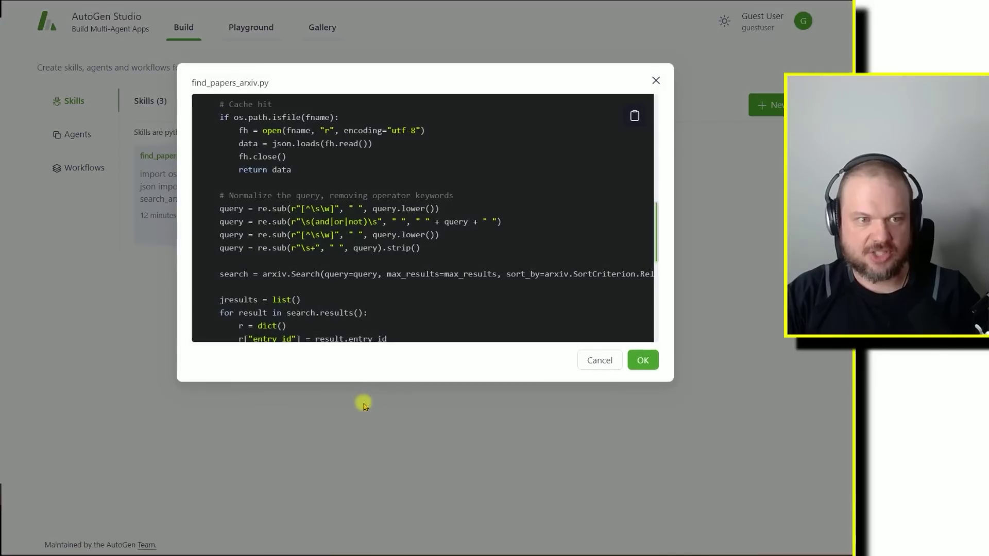
scroll(479, 198, down, 6)
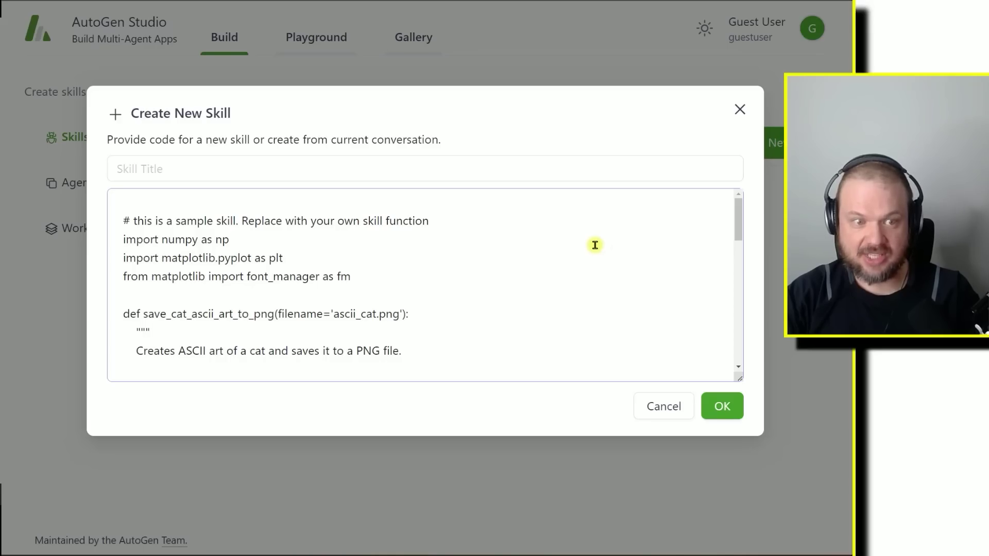
Step: Read through the sample skill code in the Create New Skill form, highlighting the cat ASCII art
drag(738, 211, 740, 320)
scroll(361, 294, up, 6)
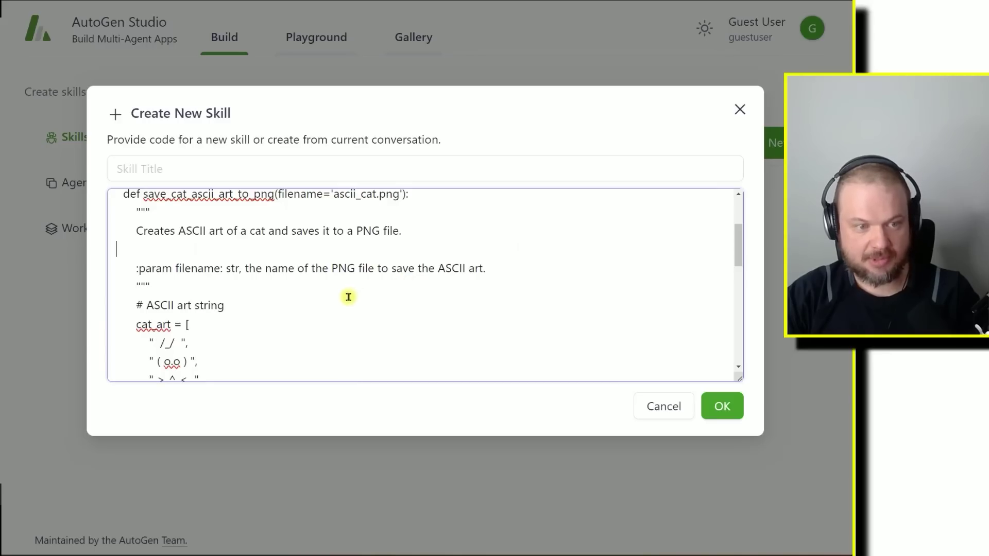
scroll(348, 298, down, 2)
drag(197, 294, 145, 258)
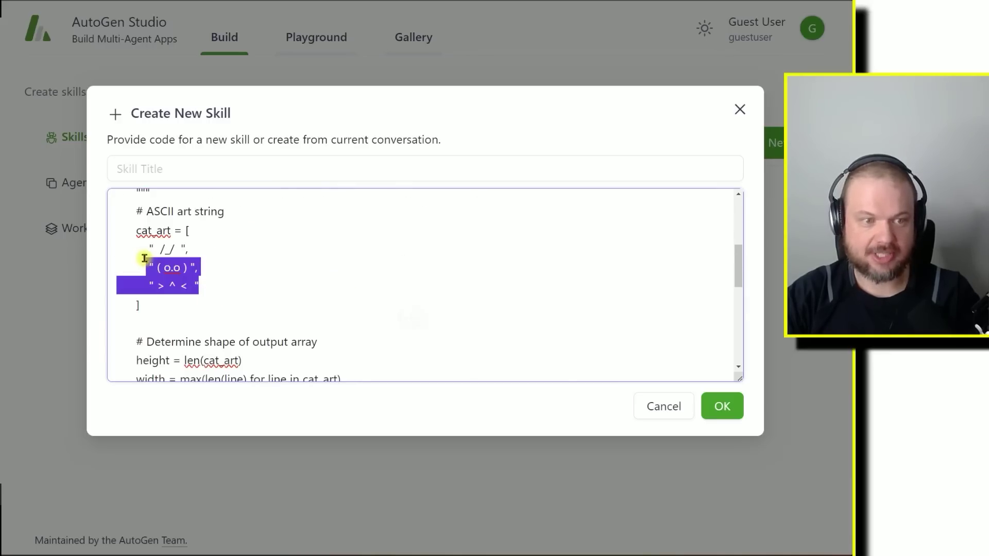
click(409, 304)
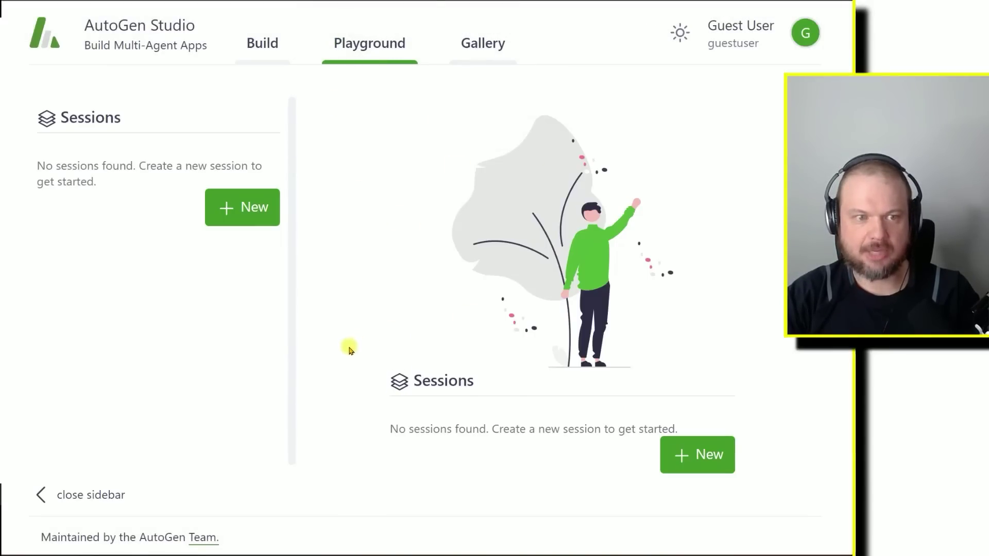
Step: View the Gallery page, highlighting its description and notice, and return to the Playground
click(472, 52)
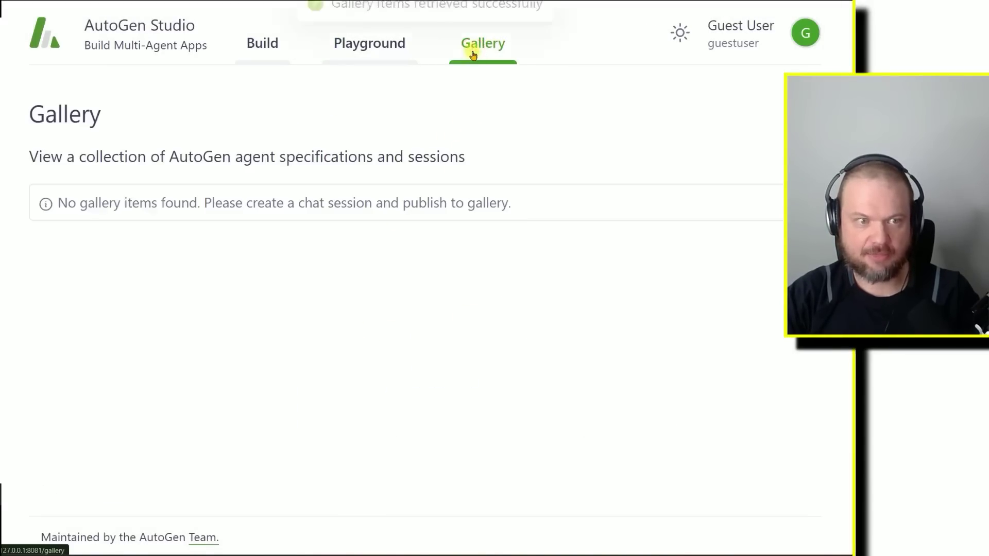
click(260, 316)
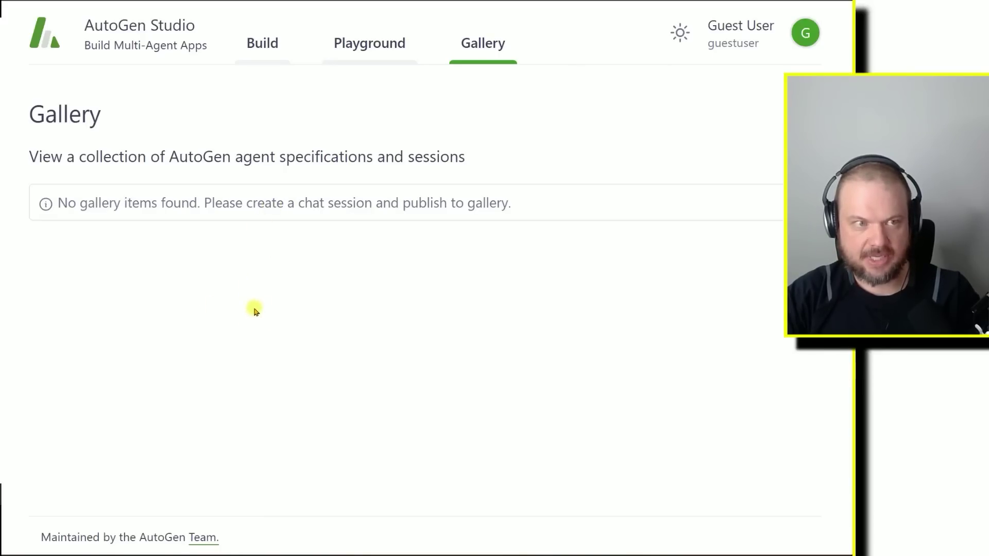
drag(33, 103, 528, 204)
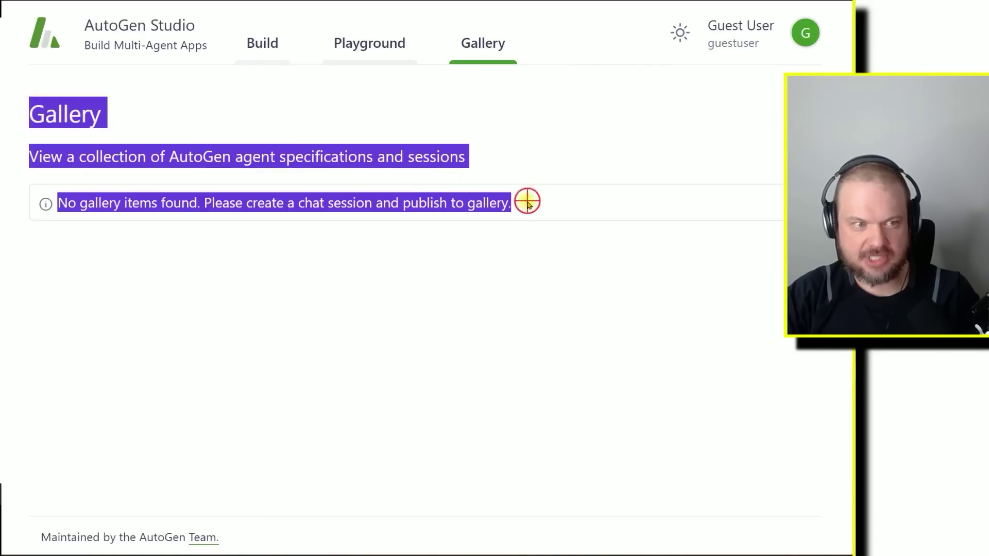
click(421, 254)
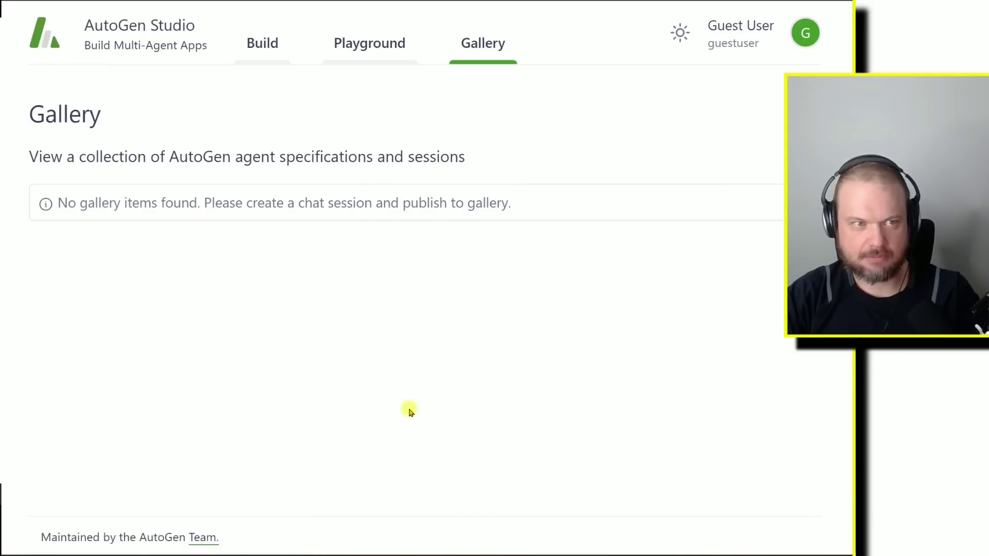
click(370, 43)
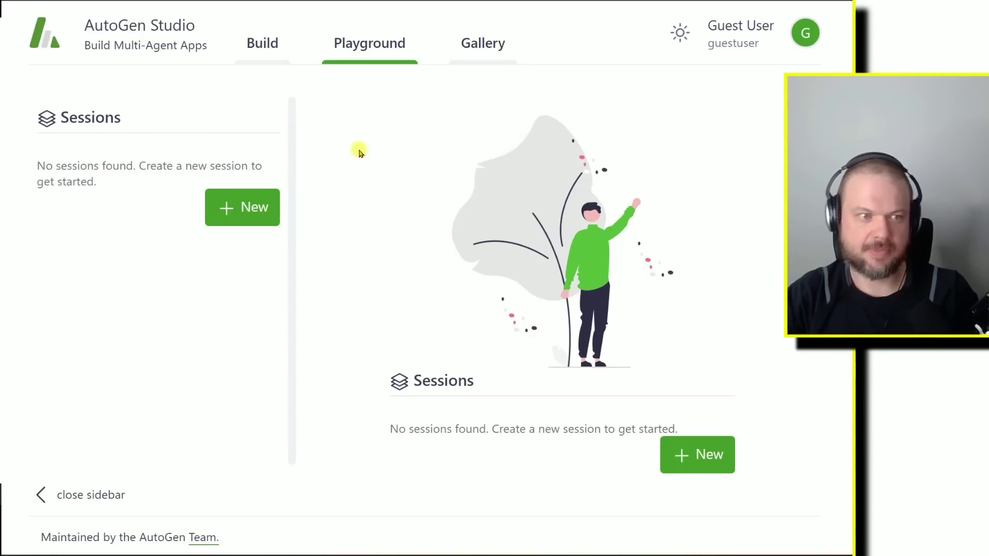
Step: Create a new Playground session with the General Agent Workflow and run the Paint example prompt
click(260, 207)
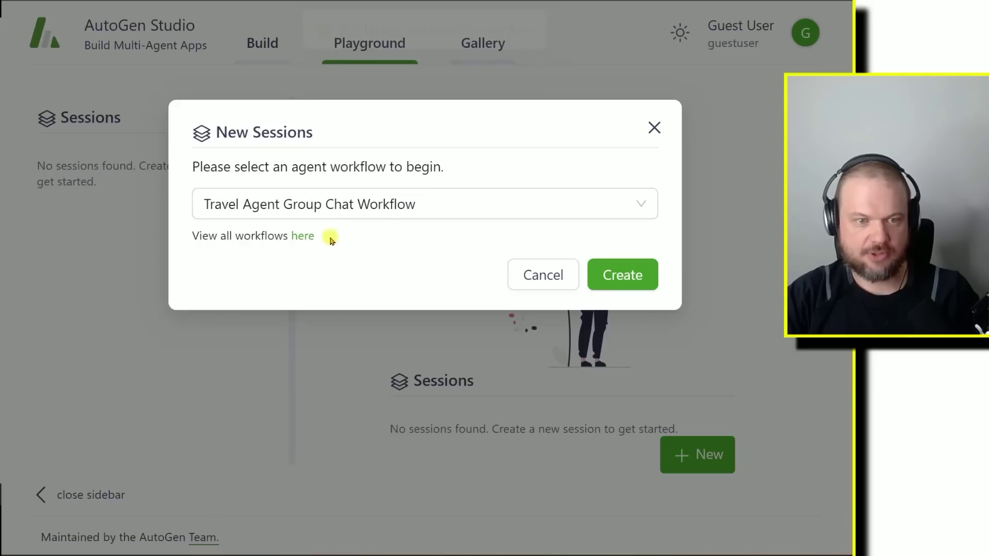
click(609, 207)
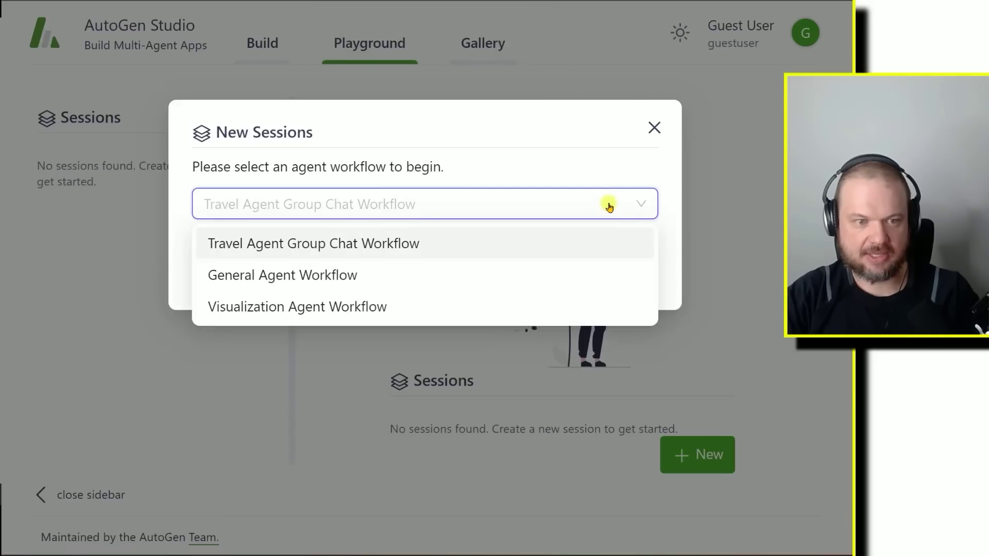
click(380, 270)
click(635, 275)
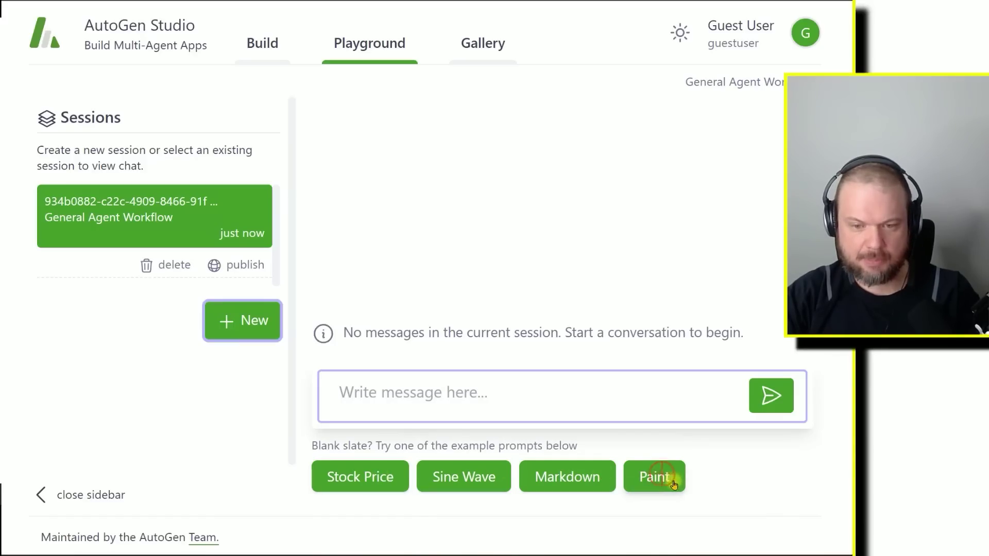
click(657, 475)
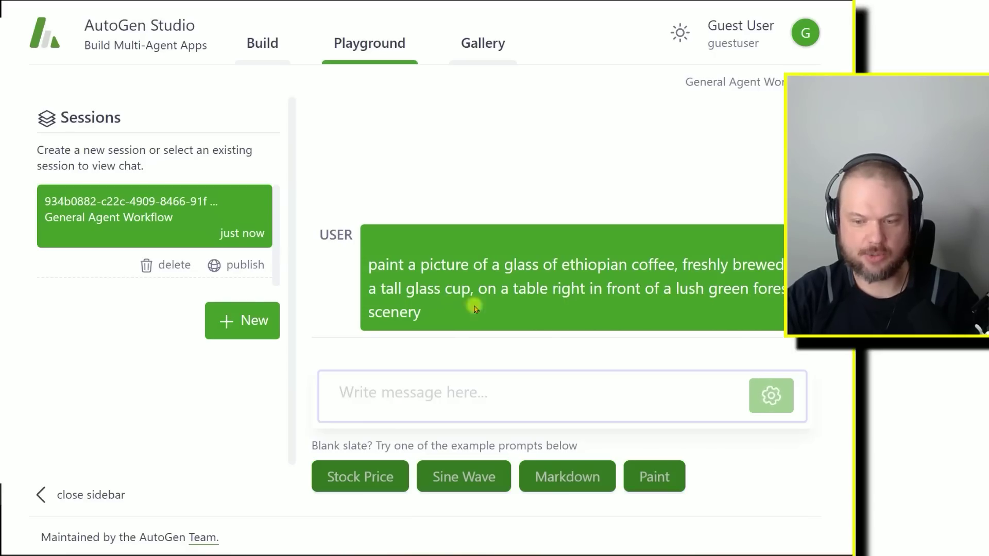
Step: Switch to the Anaconda Prompt, read the agents' exchange about the coffee image request, and return to AutoGen Studio
key(alt+Tab)
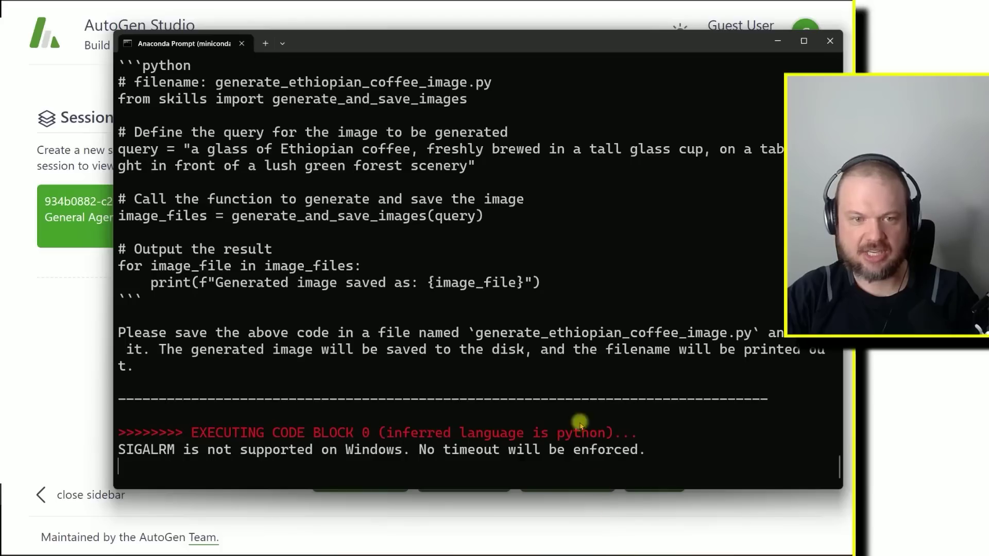
scroll(403, 165, up, 5)
scroll(462, 270, up, 4)
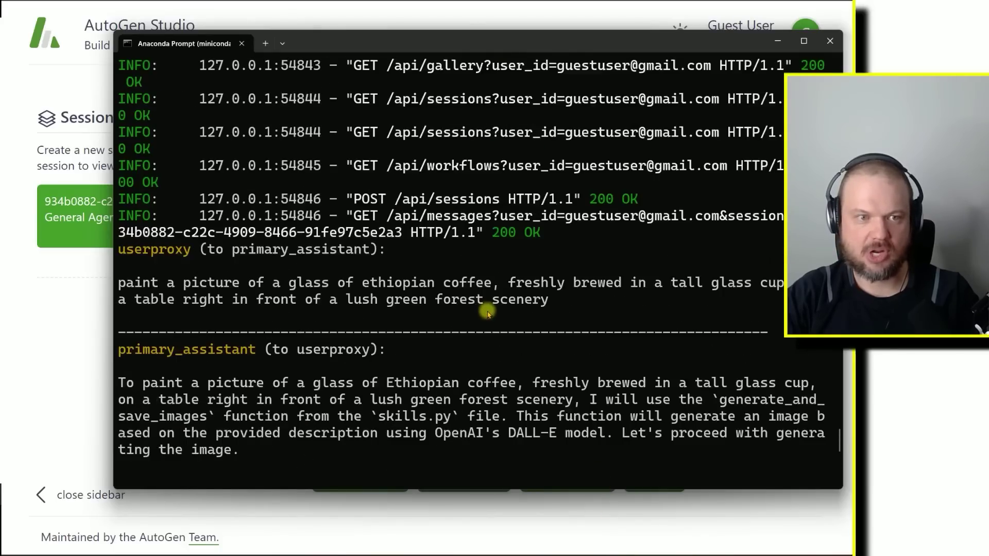
scroll(453, 304, down, 4)
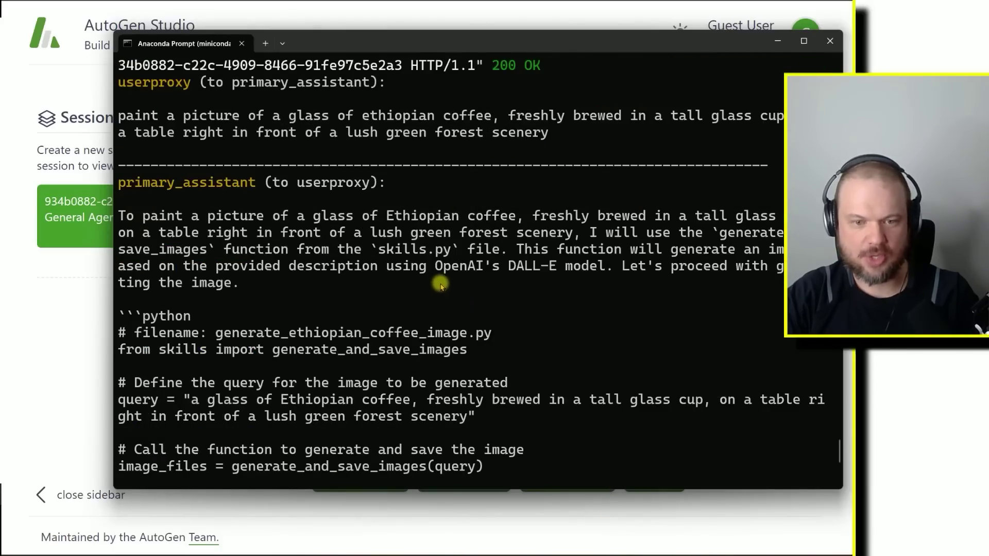
scroll(516, 240, down, 3)
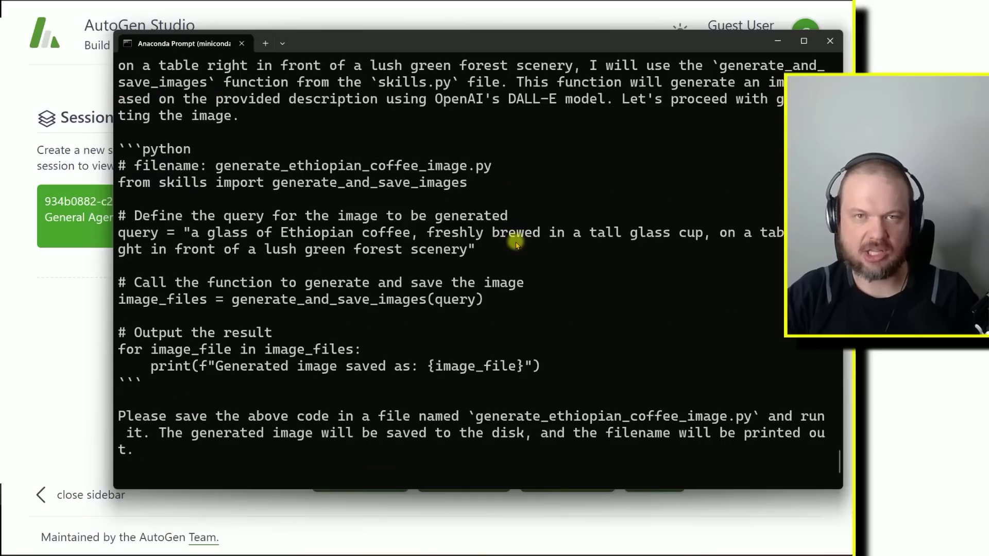
key(alt+Tab)
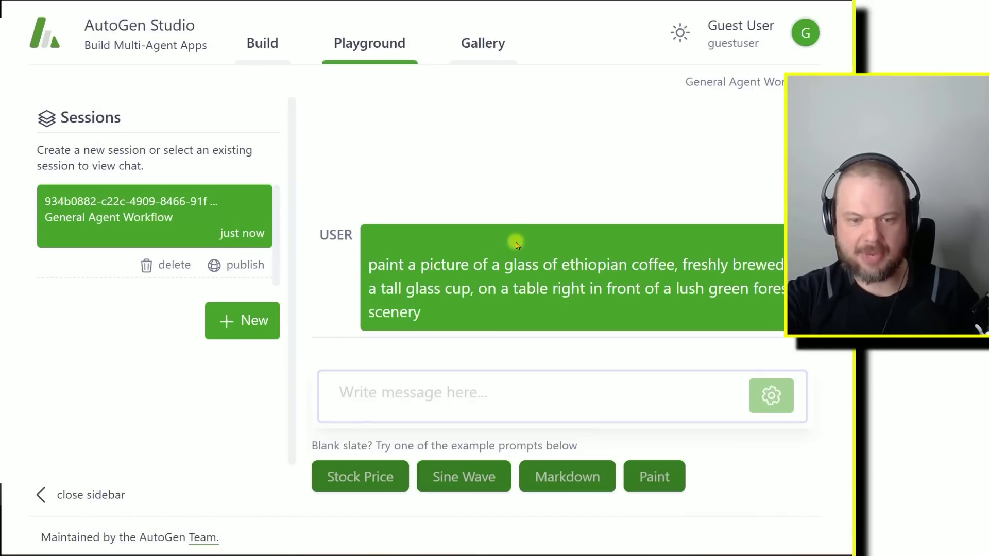
Step: Read the image generation log in the Anaconda Prompt, highlighting "from skills" and "generate_and_save_images" in the import line
key(alt+Tab)
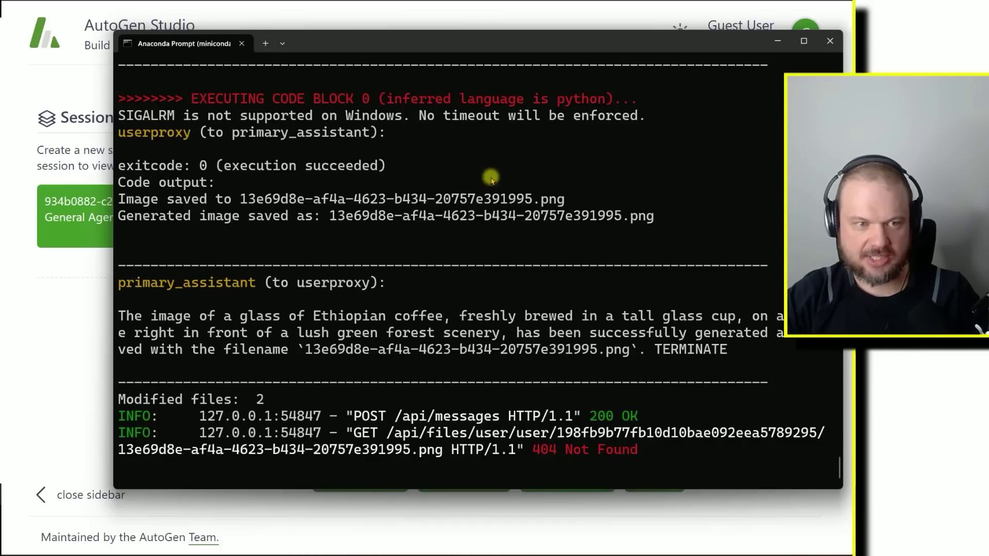
scroll(481, 371, up, 7)
scroll(481, 370, down, 7)
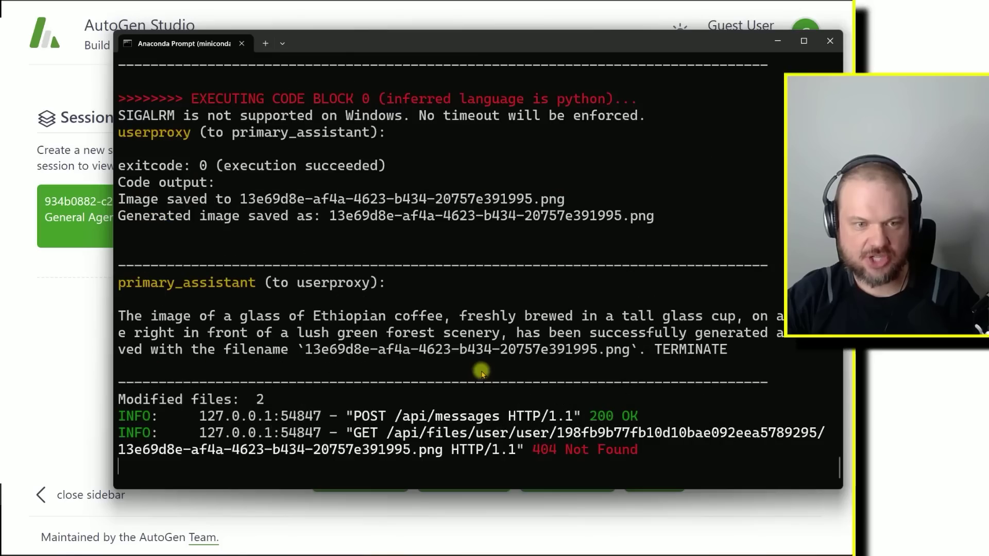
scroll(481, 372, up, 8)
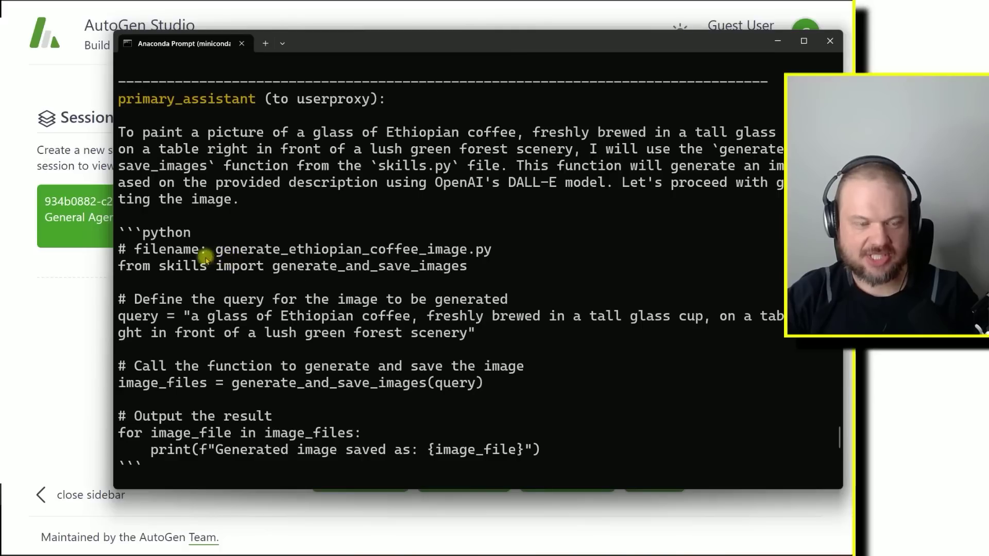
drag(119, 266, 212, 272)
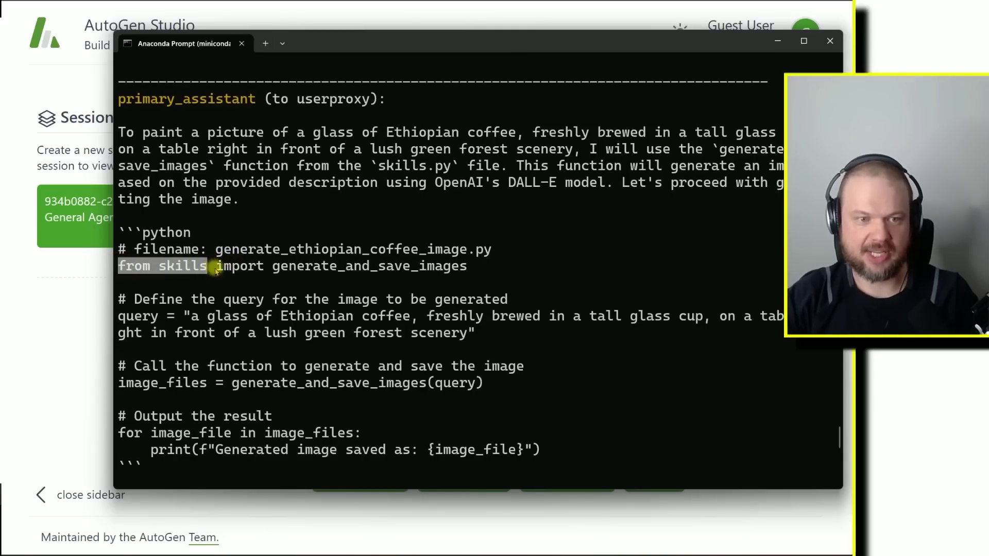
drag(273, 266, 475, 275)
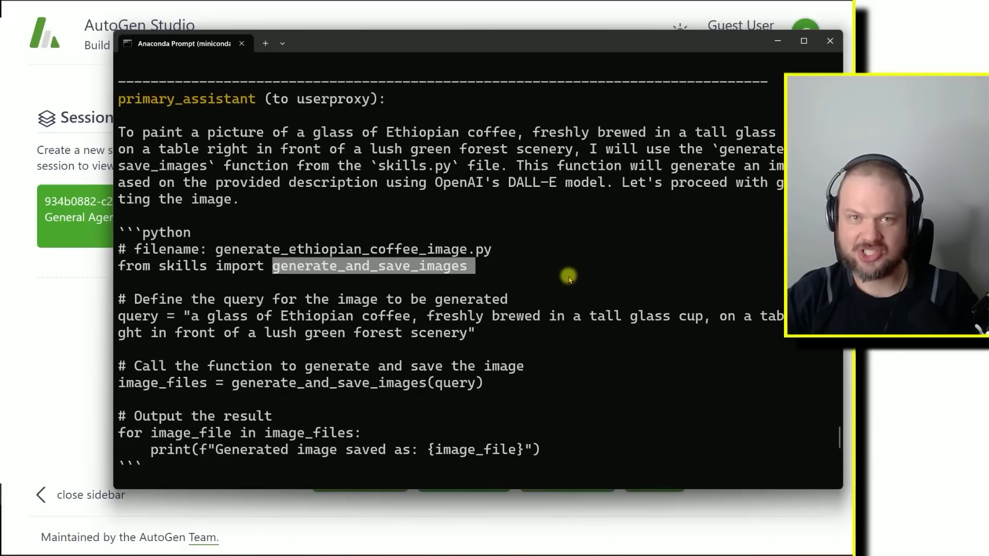
Step: Review the end of the Anaconda Prompt log, highlight the word TERMINATE, and return to AutoGen Studio
scroll(566, 279, down, 8)
scroll(556, 409, up, 6)
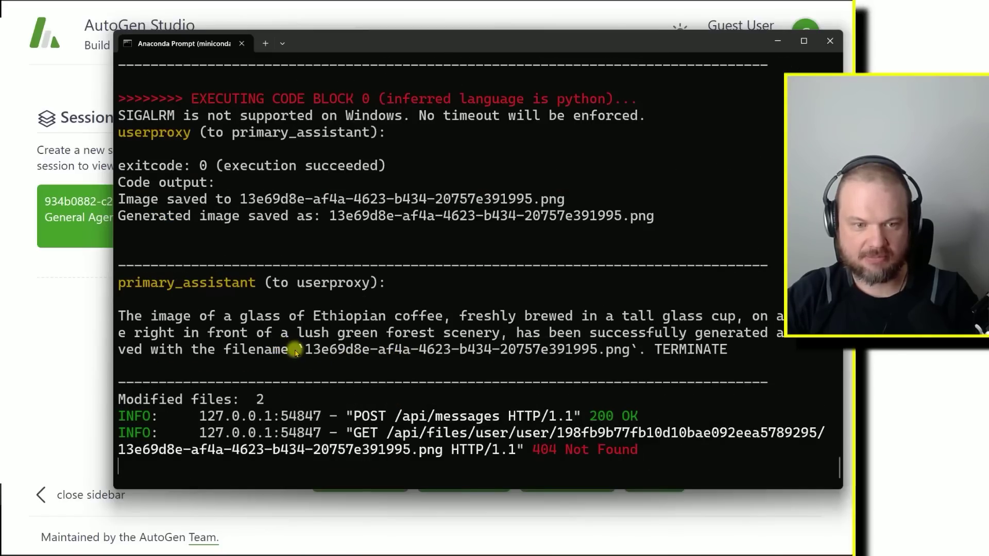
drag(647, 350, 759, 350)
key(alt+Tab)
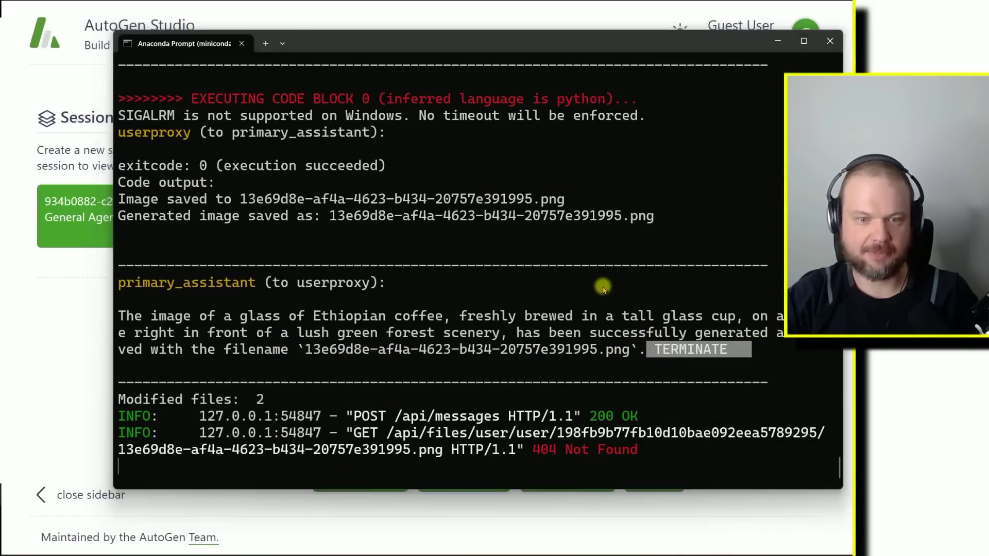
Step: Read through the agent messages and generated code in the Playground chat and try to open the resulting PNG file
scroll(627, 274, up, 1)
click(440, 240)
scroll(460, 248, down, 4)
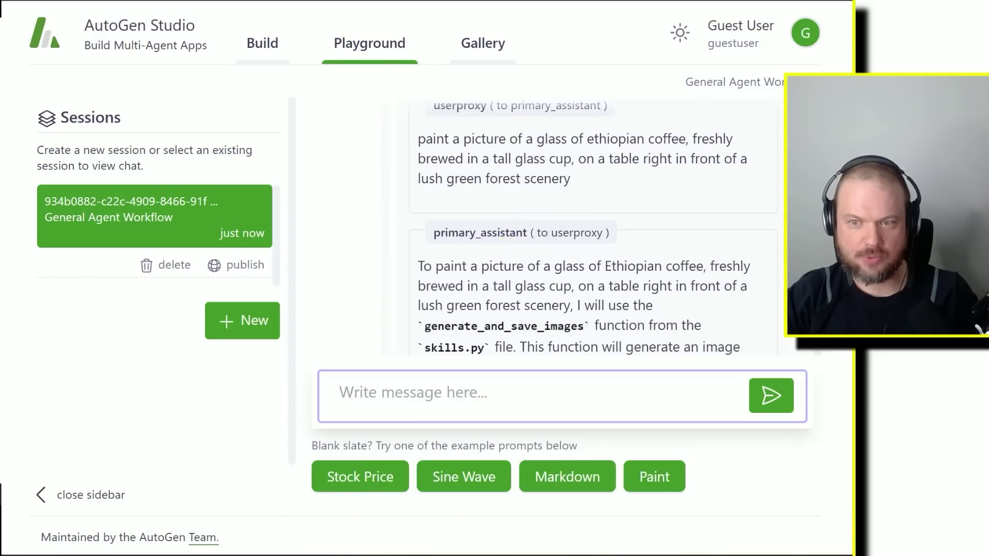
scroll(460, 248, down, 2)
scroll(458, 247, down, 4)
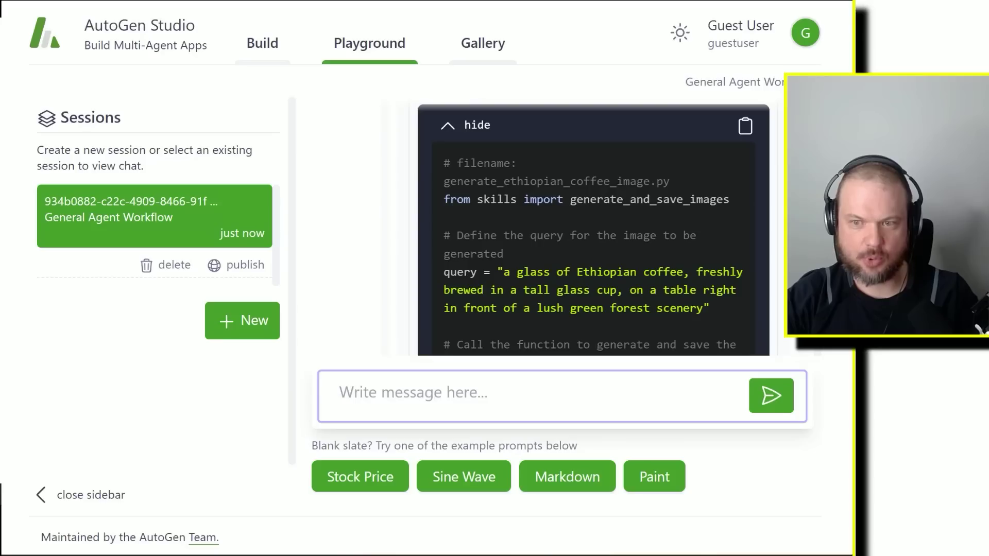
scroll(587, 200, down, 6)
scroll(816, 361, down, 6)
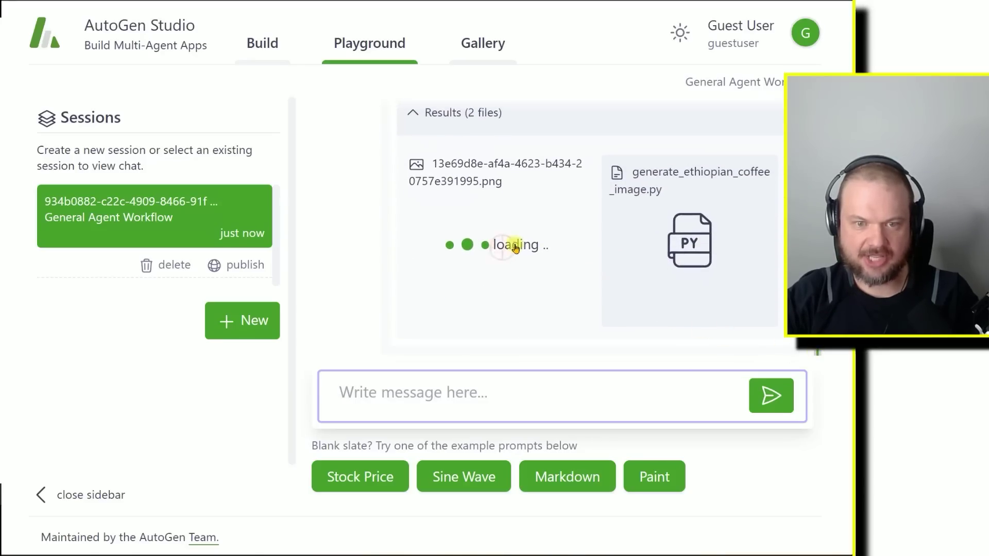
click(512, 244)
click(435, 249)
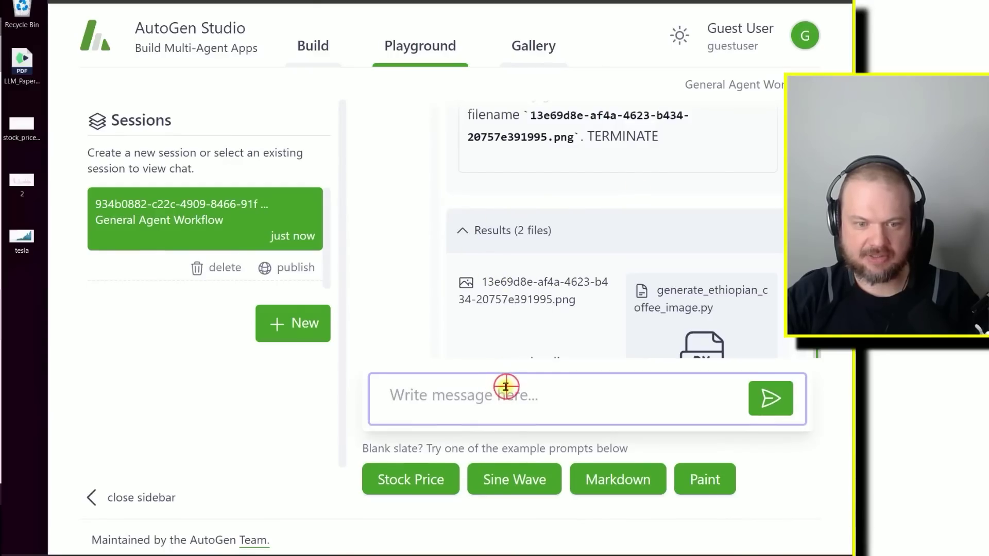
Step: Send the message "same this file: 13e69d8e-af4a-4623-b434-20757e391995.png to my desktop" in the session
click(507, 384)
text(same this file:)
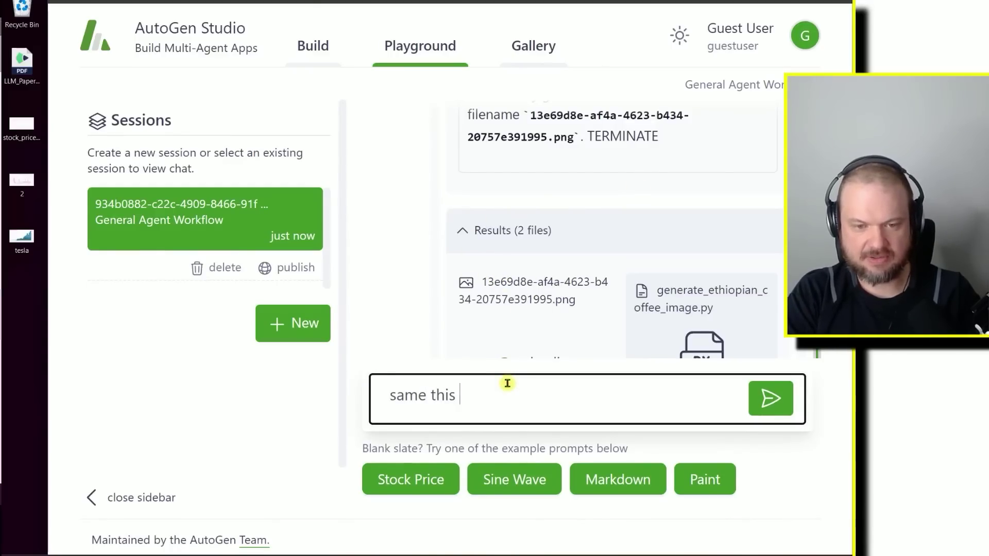
text(13e69d8e-af4a-4623-b434-20757e391995.png)
text(to )
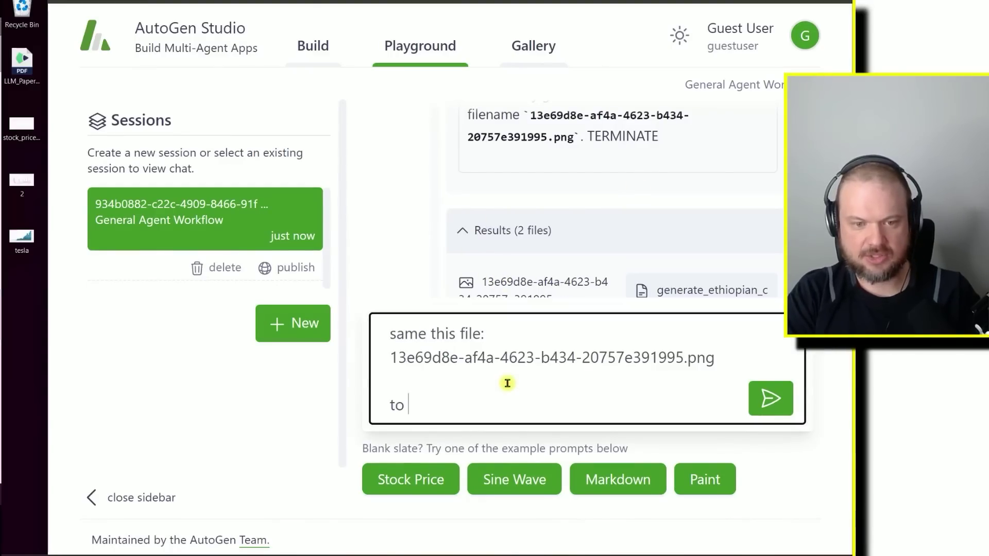
text(my desktop)
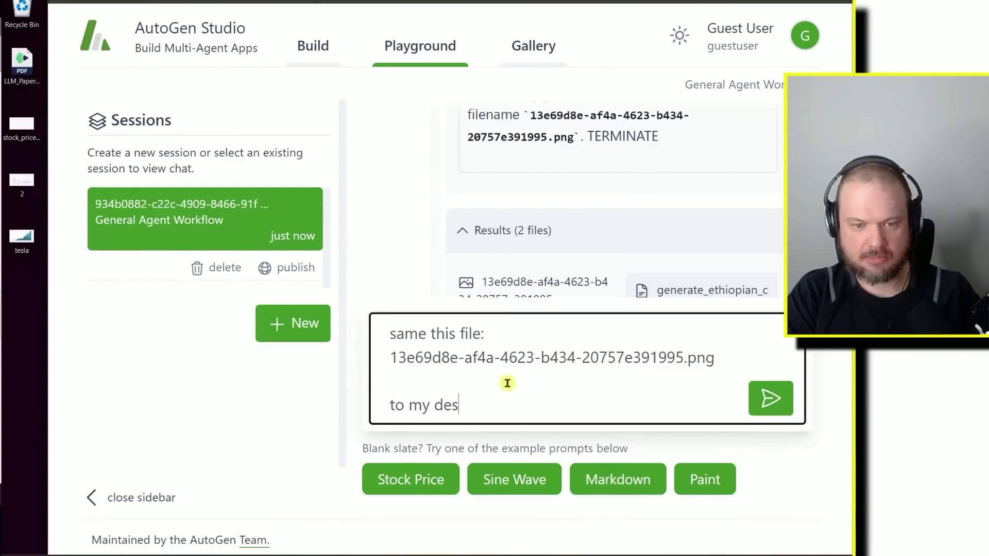
key(Return)
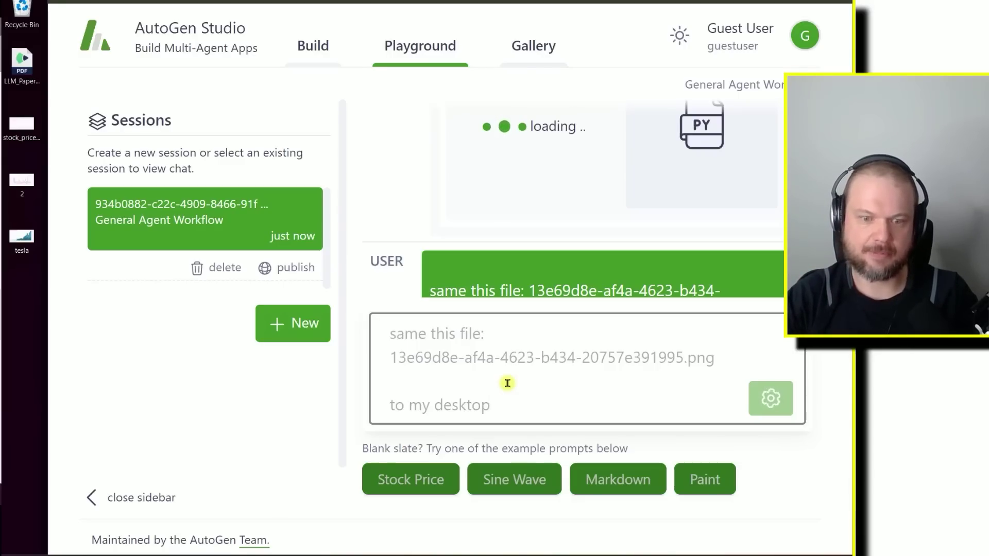
Step: Examine the desktop-save attempt in the Anaconda Prompt log, highlighting the Python script mention and the working directory explanation
key(alt+Tab)
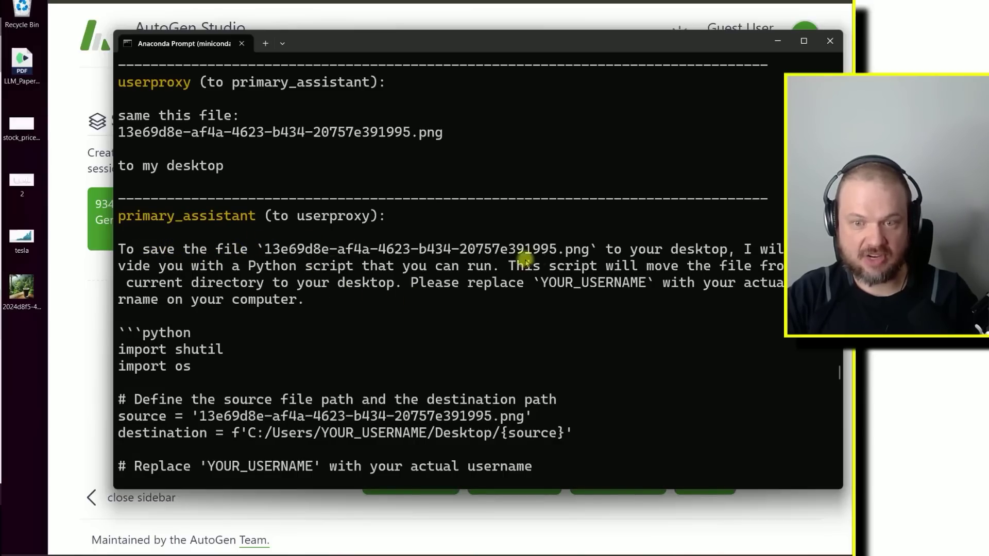
double_click(206, 265)
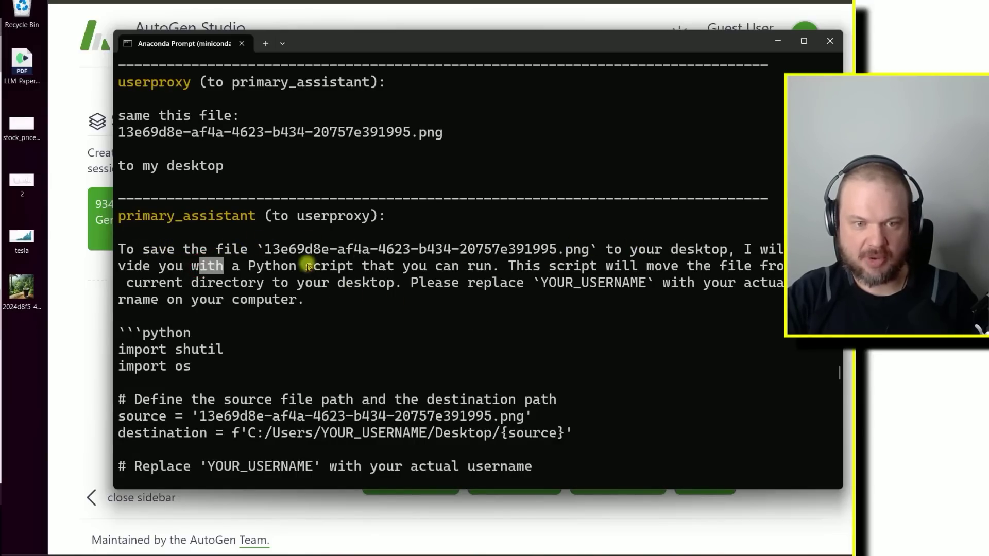
drag(273, 266, 493, 265)
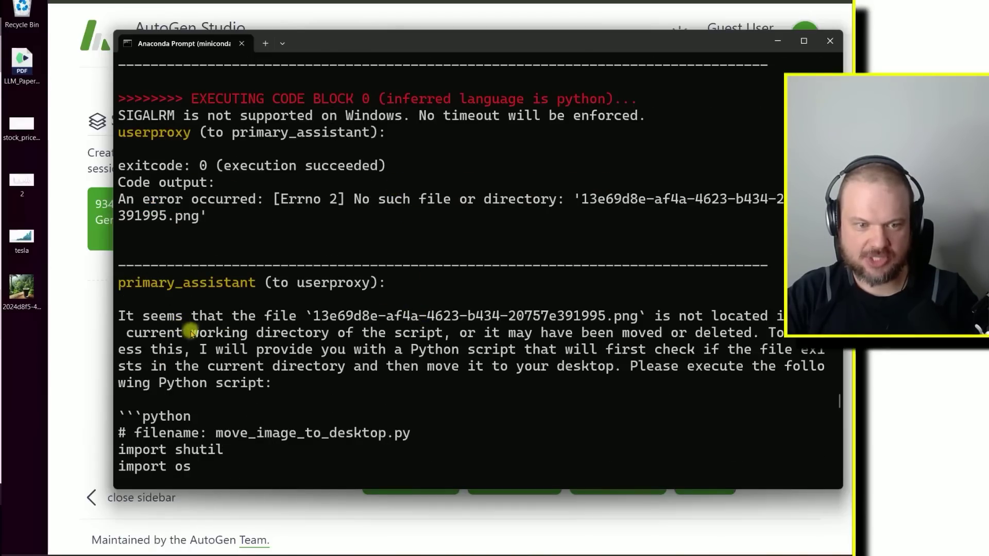
drag(256, 334, 739, 334)
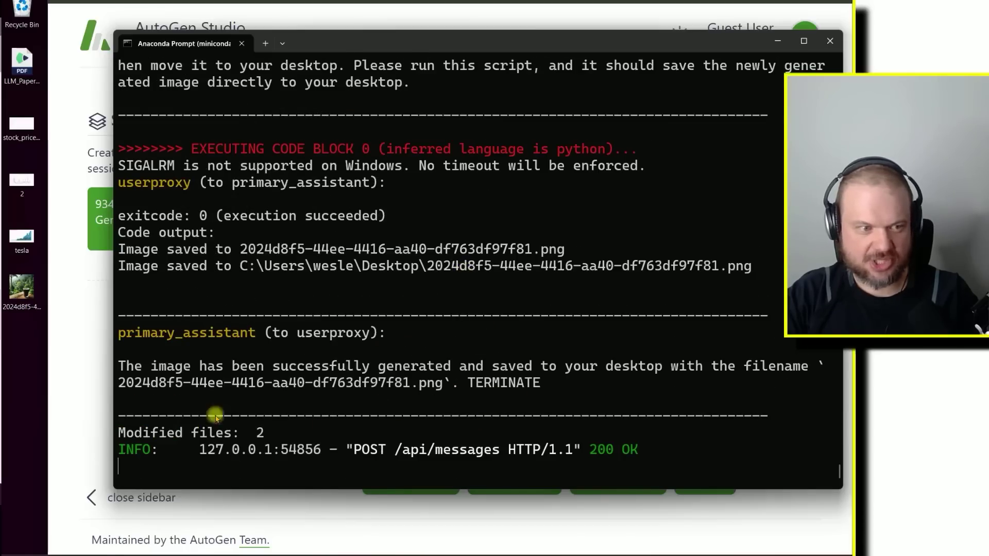
Step: Open the newly saved image from the desktop and inspect the monthly spend chart on the OpenAI Usage page
double_click(21, 288)
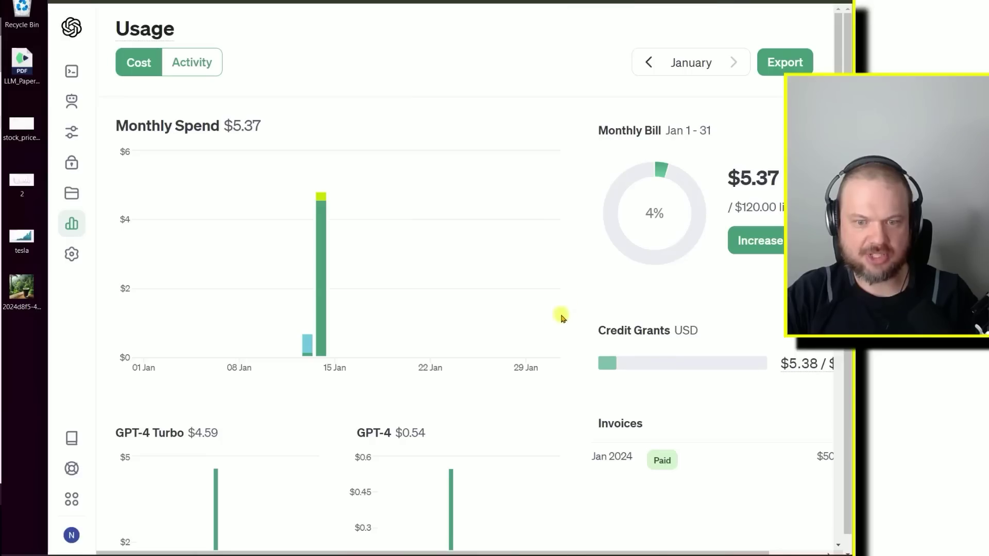
mouse_move(323, 287)
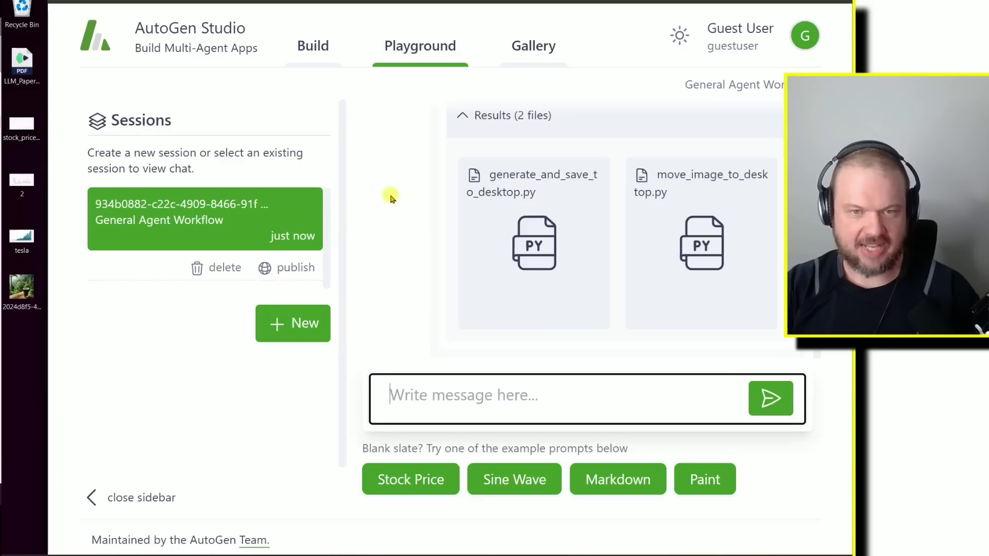
Step: Return to the Build page and look over its Workflows, Agents and Skills sections
click(316, 45)
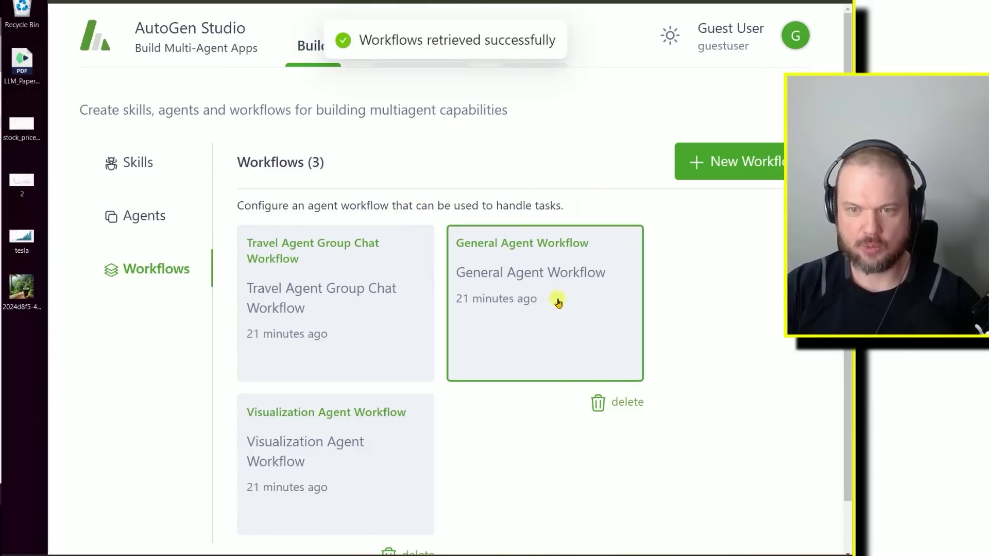
click(138, 216)
click(144, 154)
scroll(711, 265, down, 2)
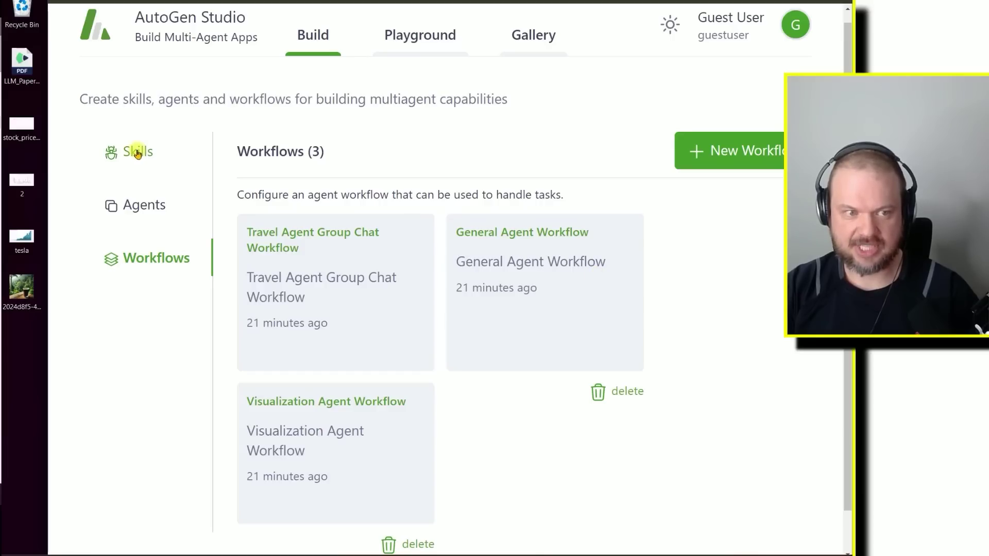
click(148, 210)
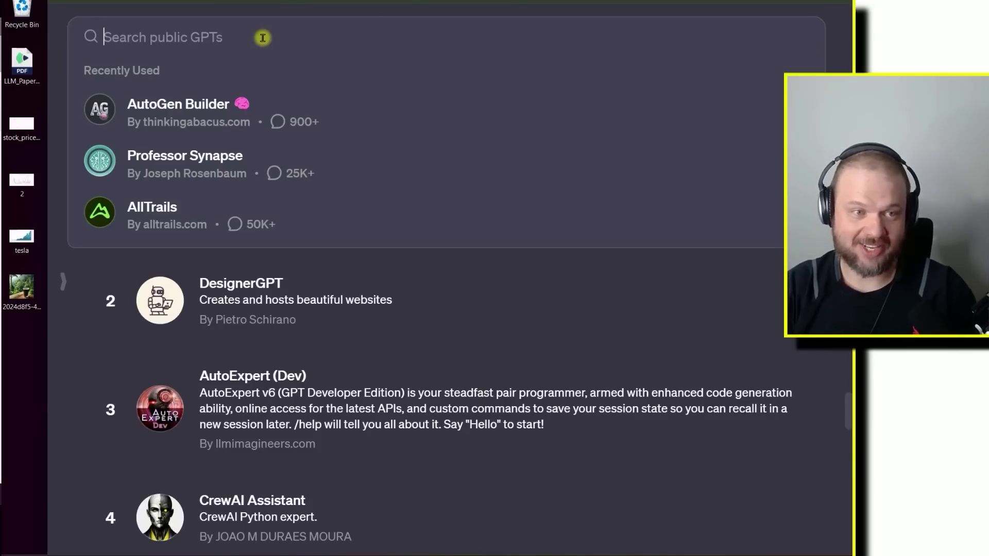
Step: Open the AutoGen Builder GPT in ChatGPT and visit its creator's website, thinkingabacus.com
click(261, 125)
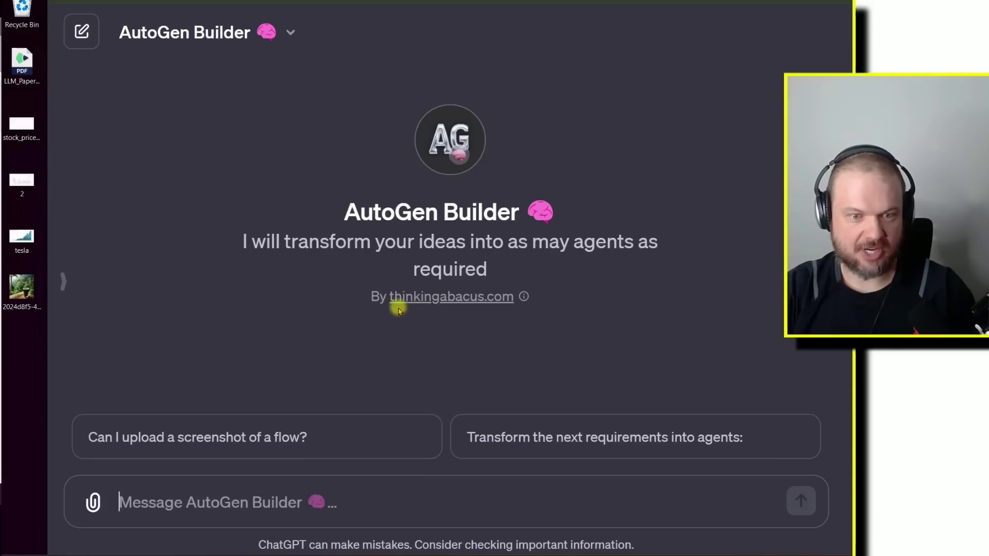
click(437, 296)
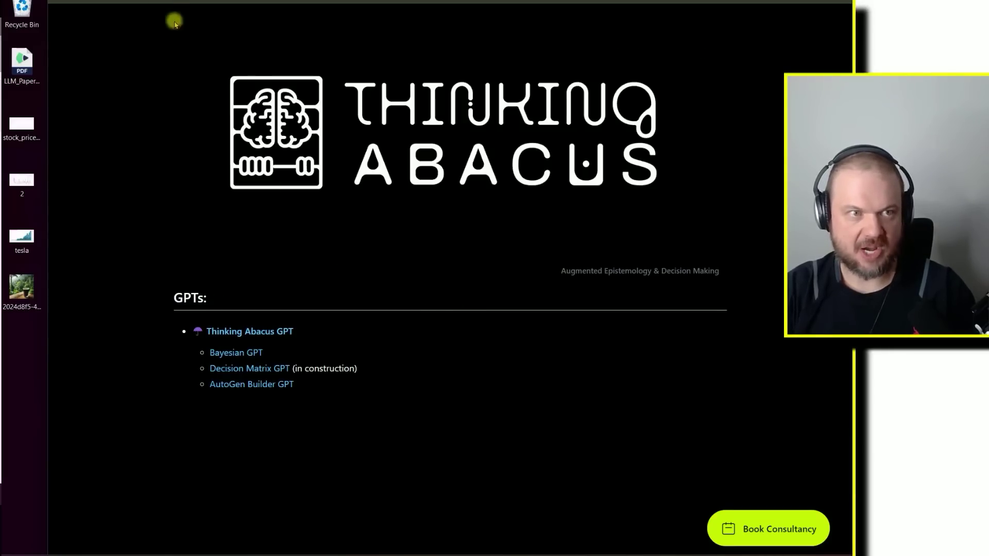
Step: Leave the Thinking Abacus site and save the ChatDev office illustration to the desktop
click(173, 1)
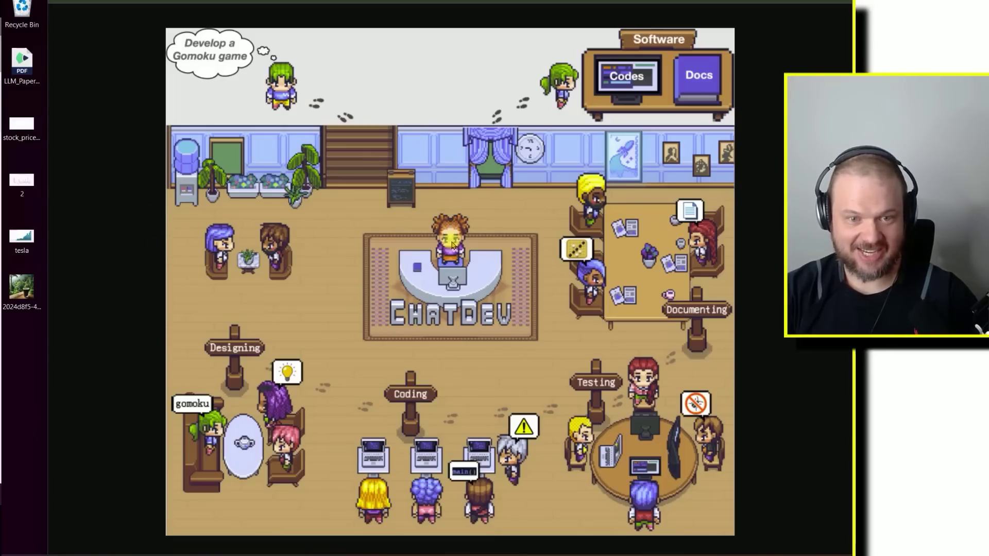
right_click(452, 245)
click(515, 268)
key(Return)
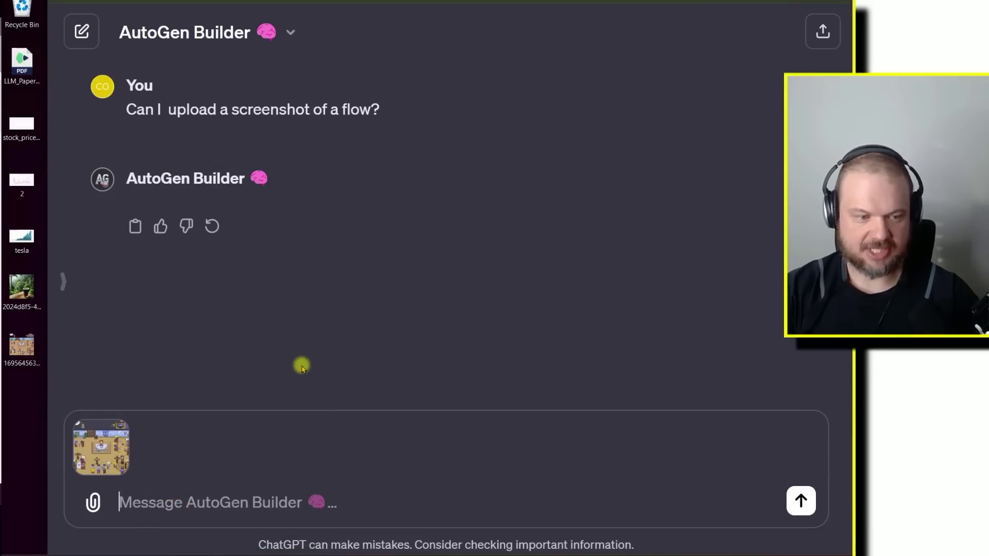
Step: With the ChatDev image attached, write to AutoGen Builder: "Create a game development agency. there will be four departments. Designing, coding, testing and documenting."
text(Create a game development agency.)
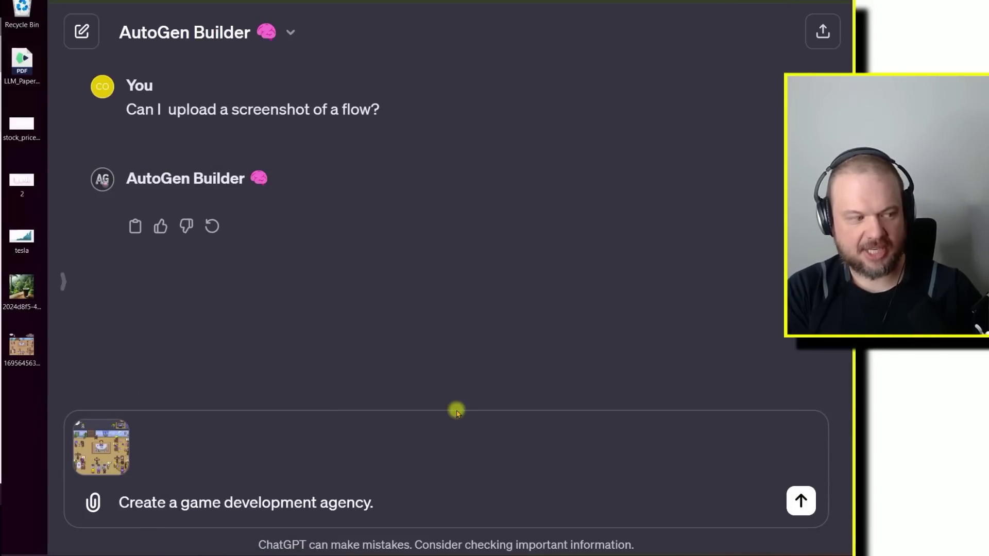
text(there will be four)
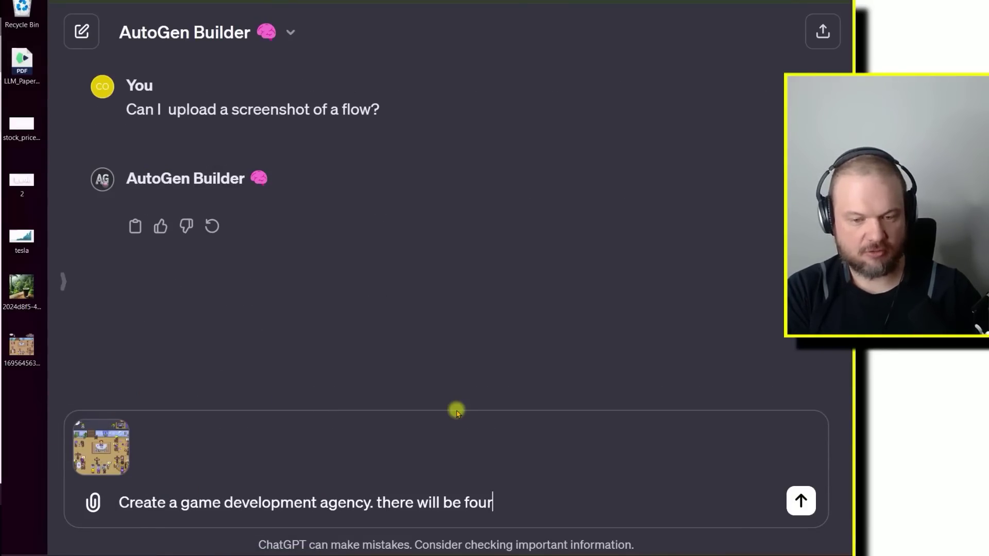
text( departments. Designing, codi)
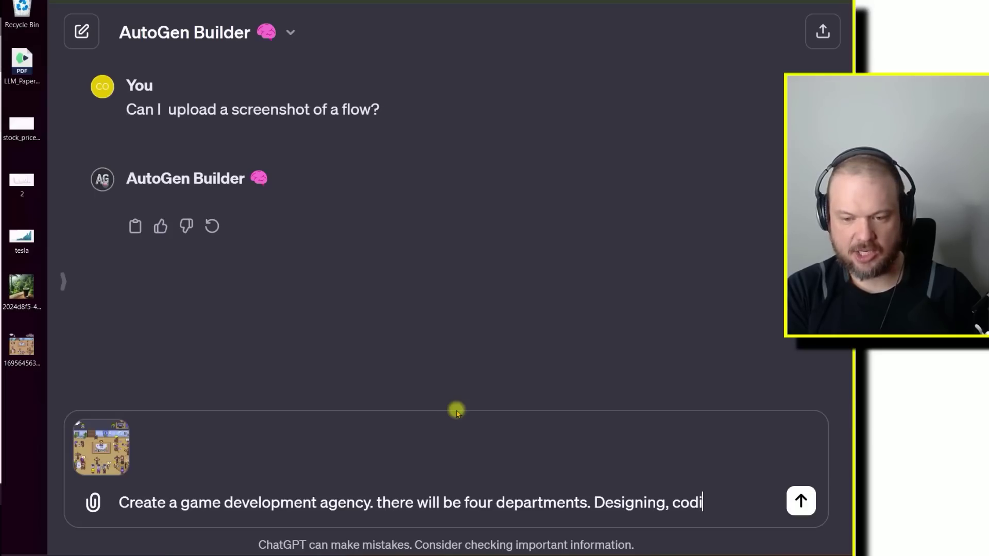
text(ng, testing and documenting.)
key(shift+Return)
key(shift+Return)
Step: Add that each has 1 agent running that department and the user_proxy agent, like the CTO, deals with the others to make the final product; send
text(Each will have 1 agent that runs that deparment)
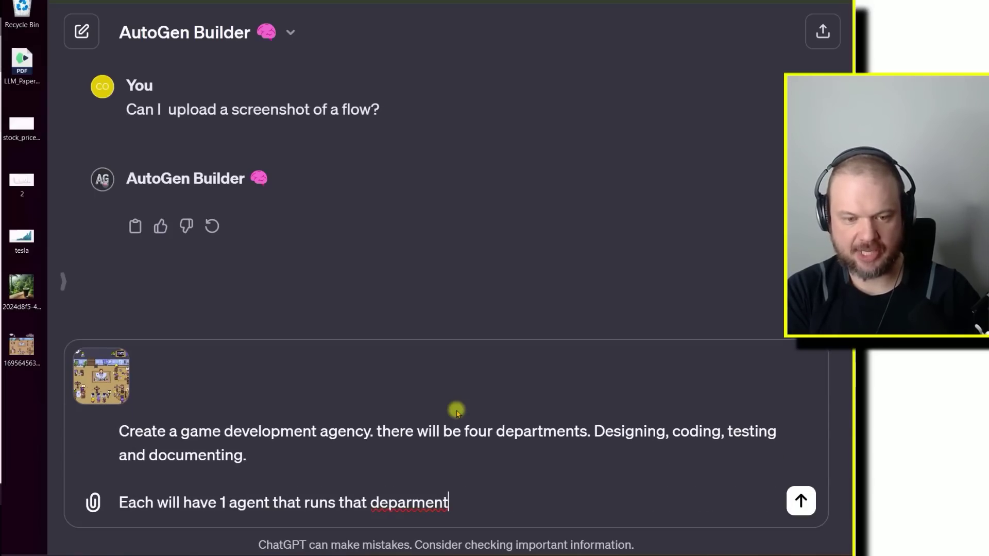
right_click(440, 504)
click(535, 258)
text(. The user_proxy agent will be like the CTO)
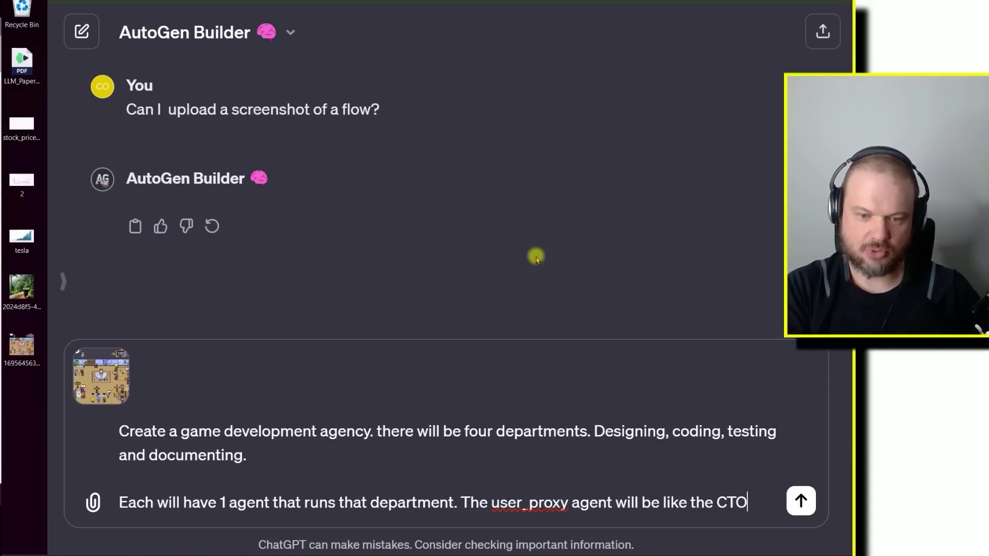
text(and will deal with the others to make the final product.)
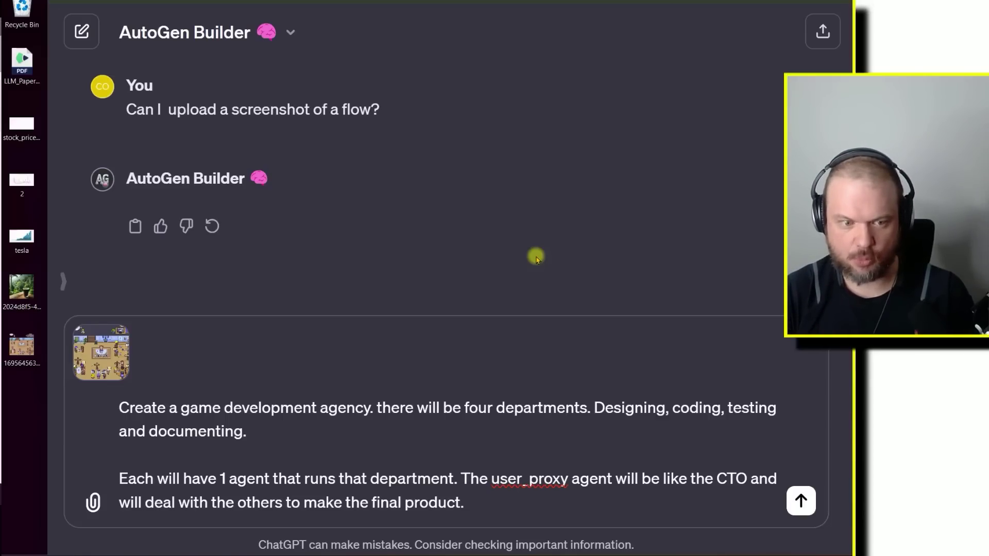
key(Return)
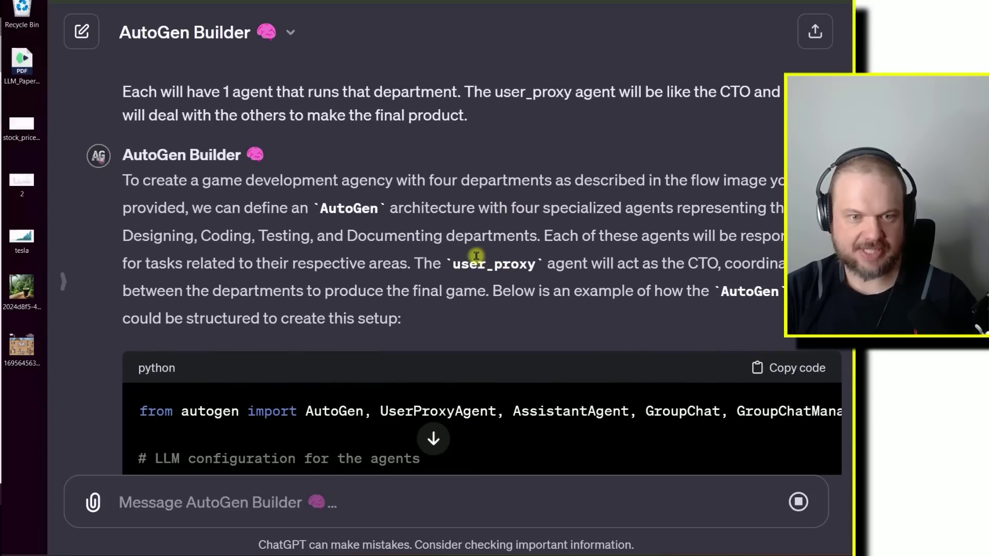
Step: Review the sent image and prompt, and read the reply's explanation and the beginning of its Python code
scroll(459, 267, up, 4)
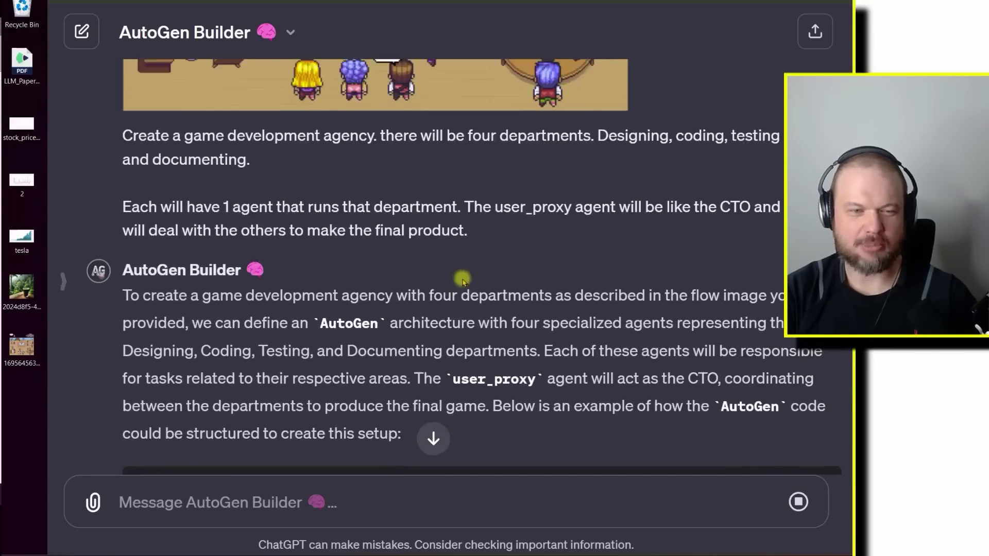
scroll(451, 237, up, 2)
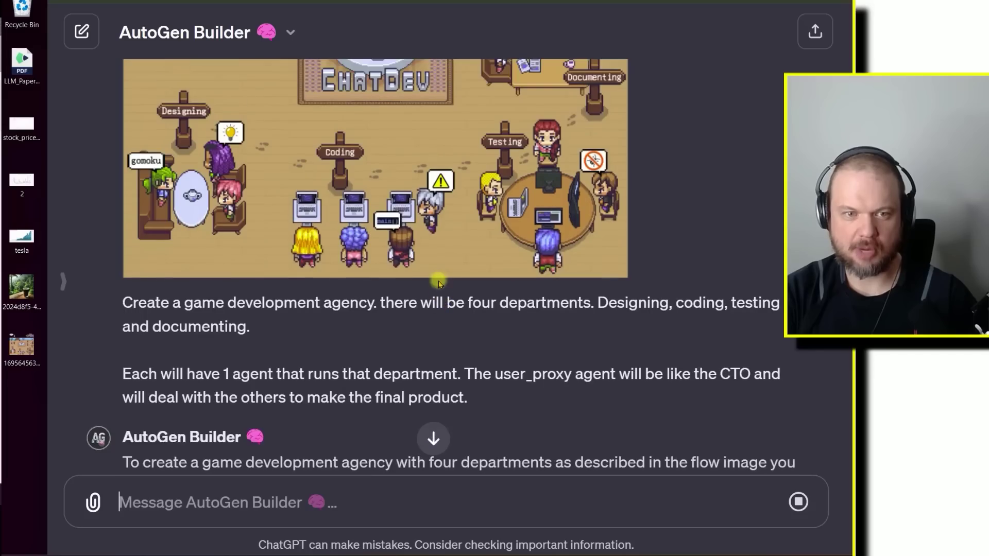
scroll(412, 296, up, 2)
scroll(342, 268, down, 5)
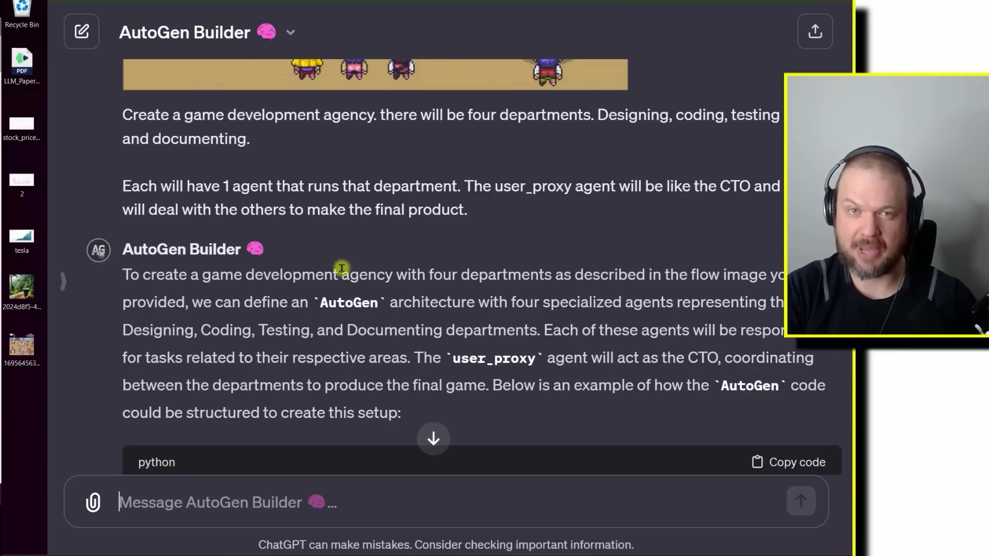
scroll(100, 210, down, 5)
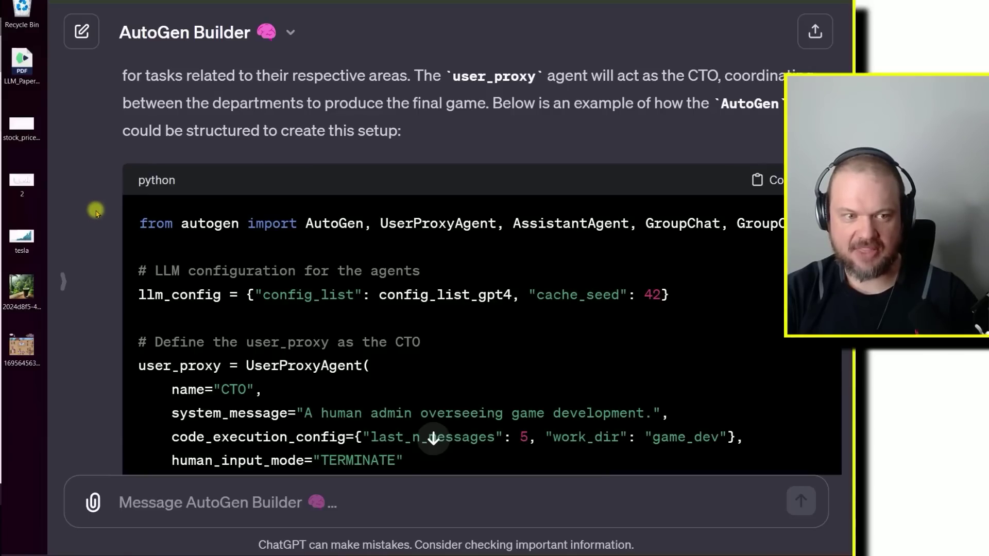
scroll(87, 221, down, 1)
scroll(91, 233, down, 2)
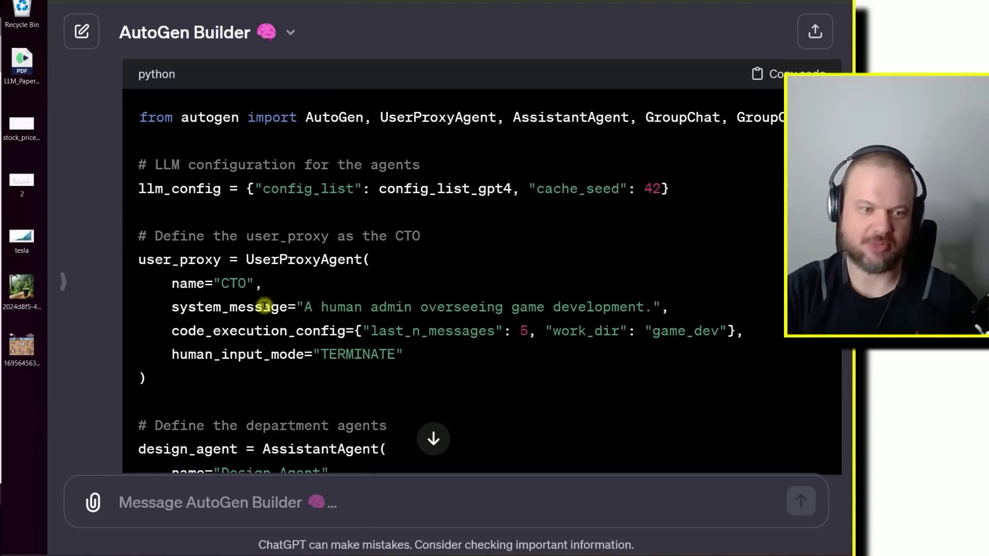
Step: Examine the CTO and department agent definitions in the generated code, highlighting the system messages of the CTO and Design_Agent
drag(304, 307, 644, 306)
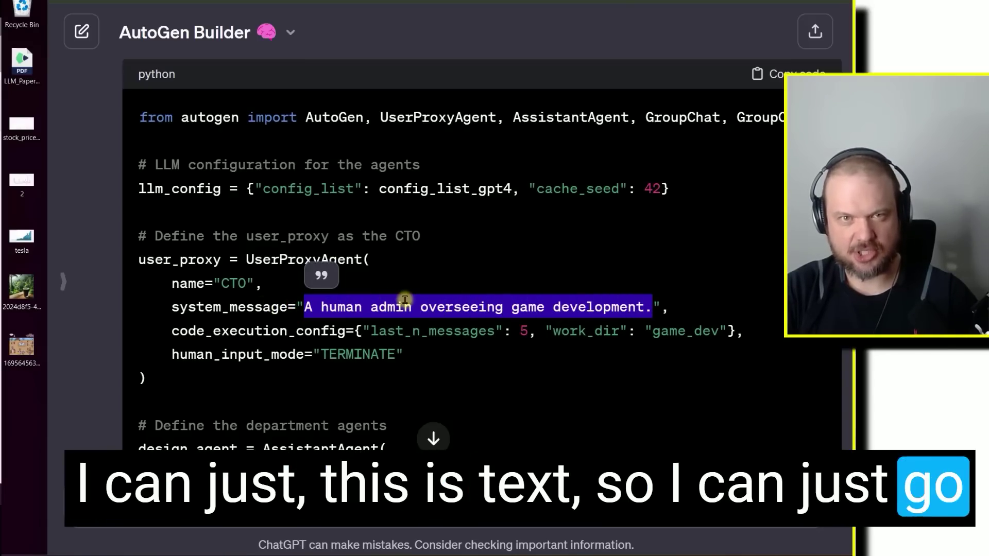
scroll(405, 300, down, 3)
click(463, 274)
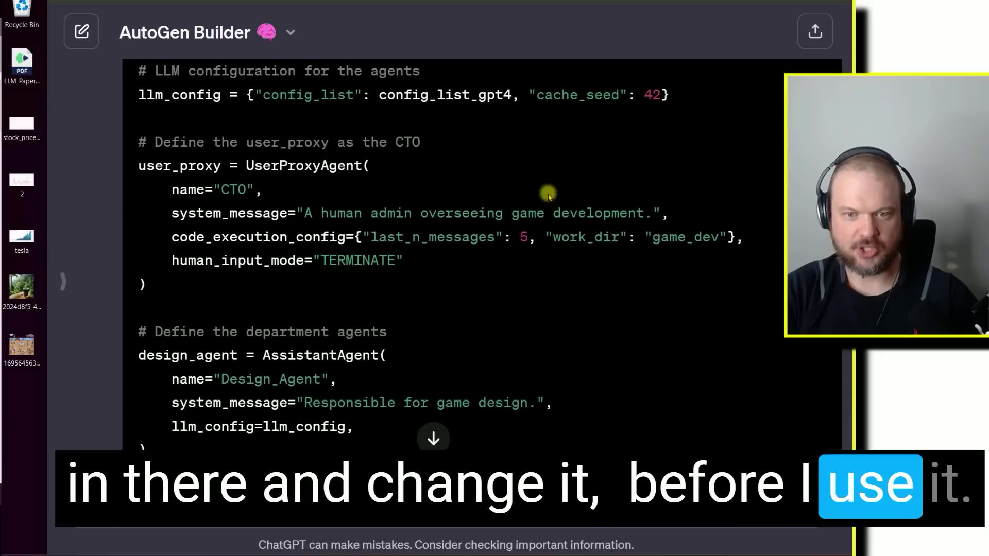
scroll(545, 259, down, 3)
scroll(554, 286, down, 2)
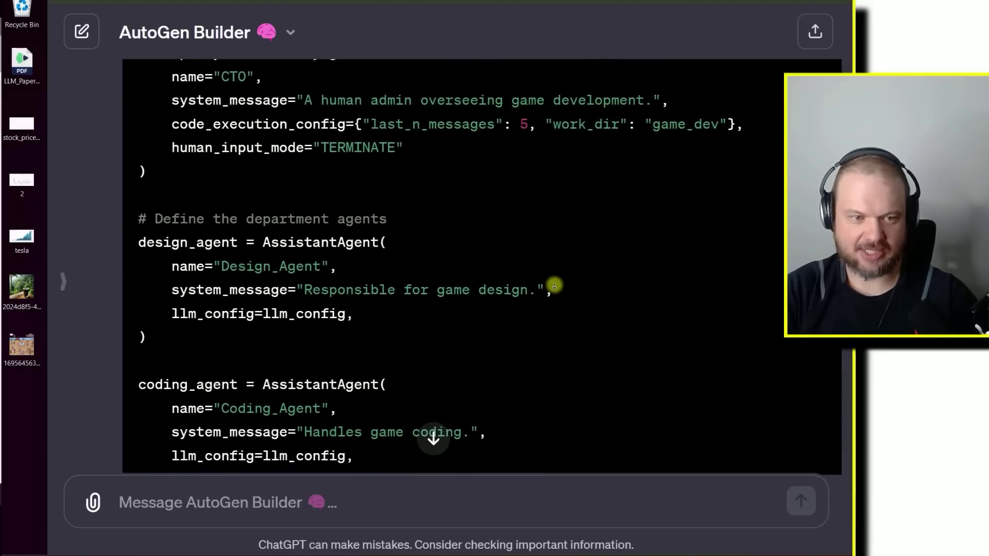
drag(304, 286, 549, 287)
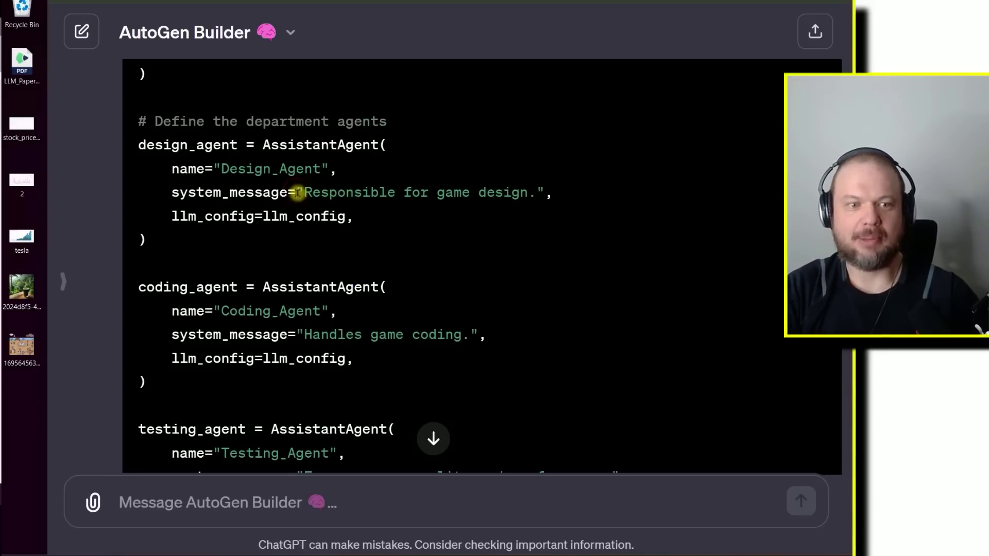
drag(304, 192, 536, 192)
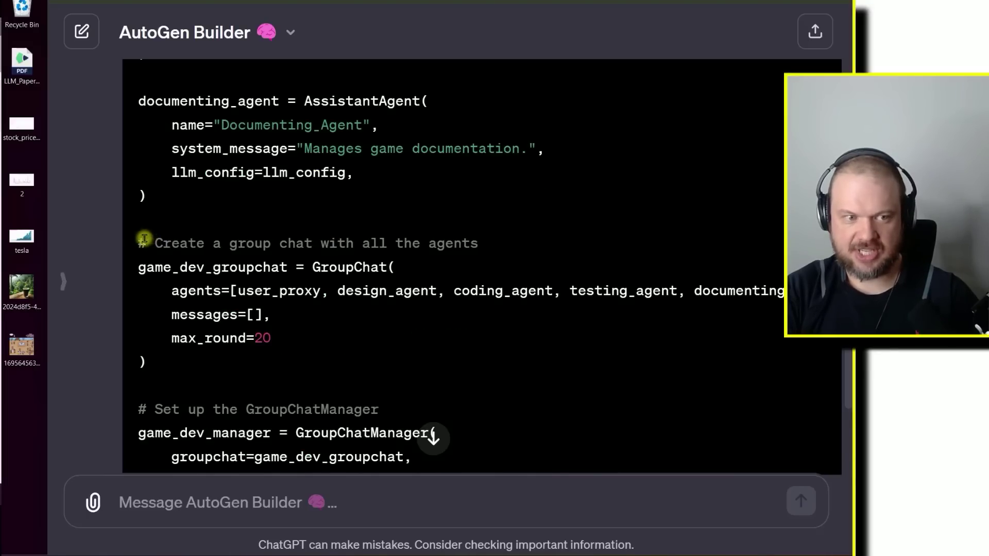
Step: Highlight the code comments for creating the group chat and setting up the GroupChatManager, and review the surrounding agent definitions
drag(141, 239, 505, 236)
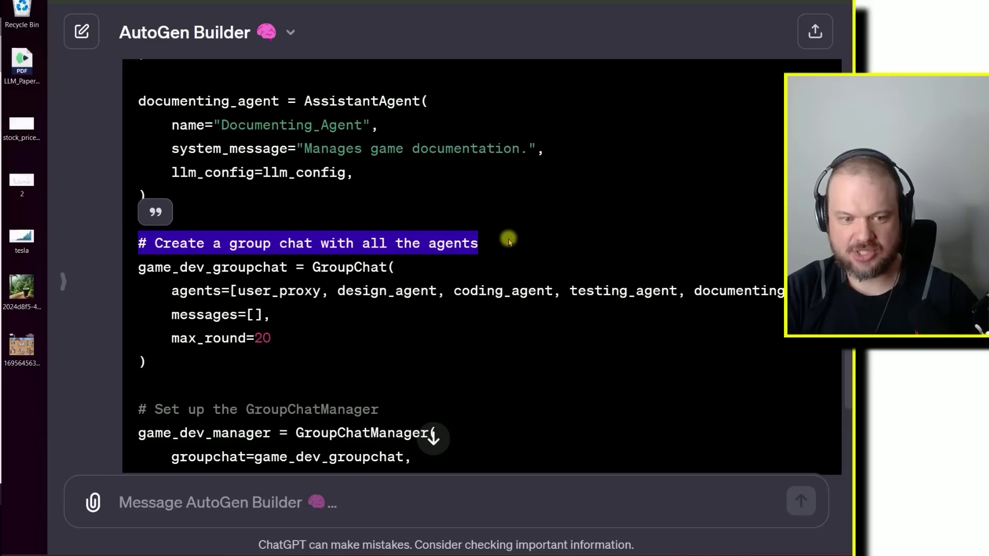
scroll(505, 237, down, 2)
drag(139, 315, 421, 308)
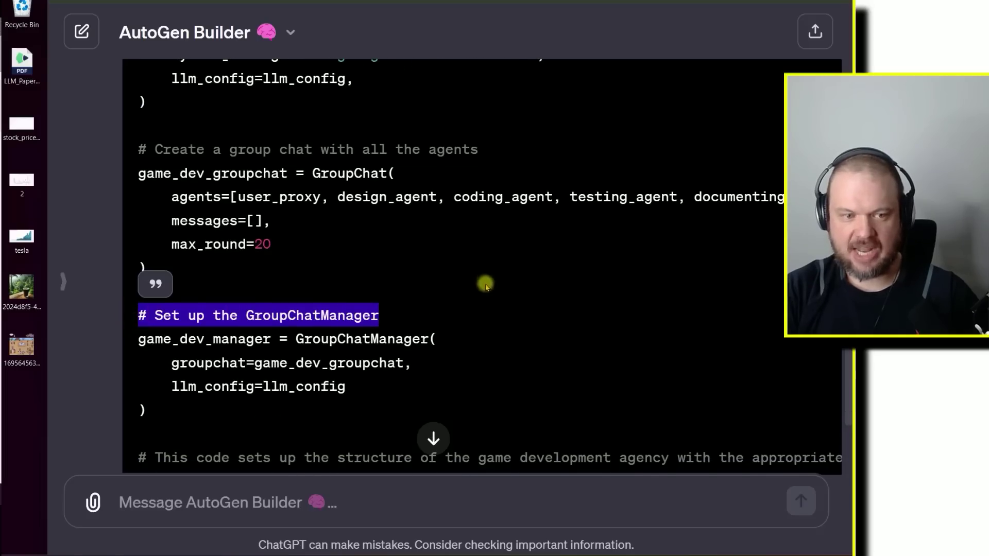
click(385, 372)
scroll(381, 384, up, 6)
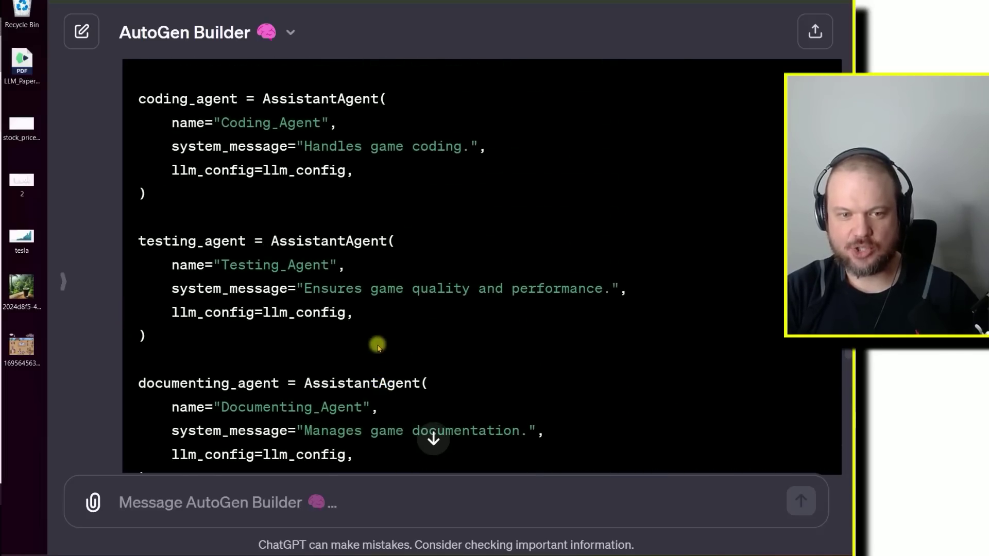
scroll(381, 342, down, 6)
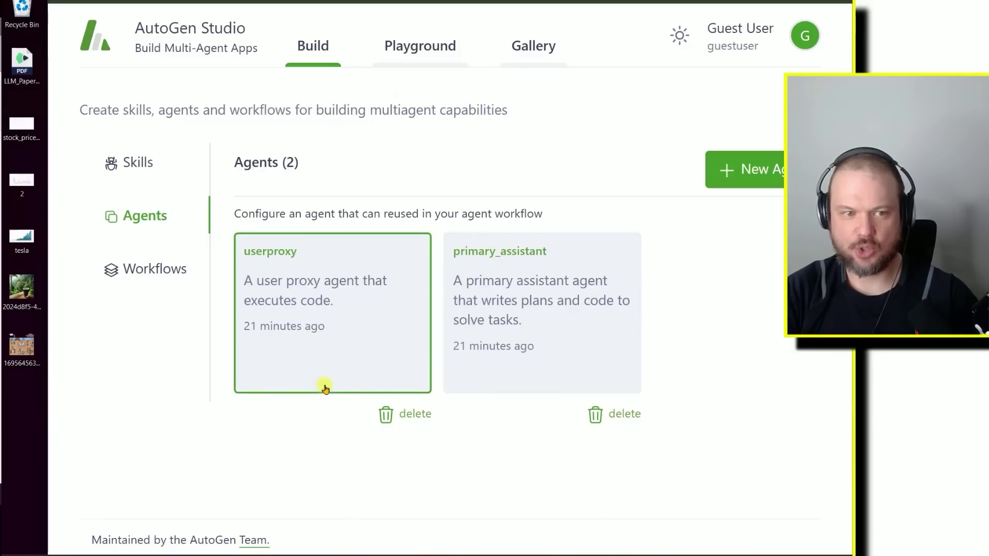
Step: Switch to AutoGen Studio, open a new agent specification, and look over its fields, including the system message, model and skills
click(729, 181)
scroll(645, 231, down, 10)
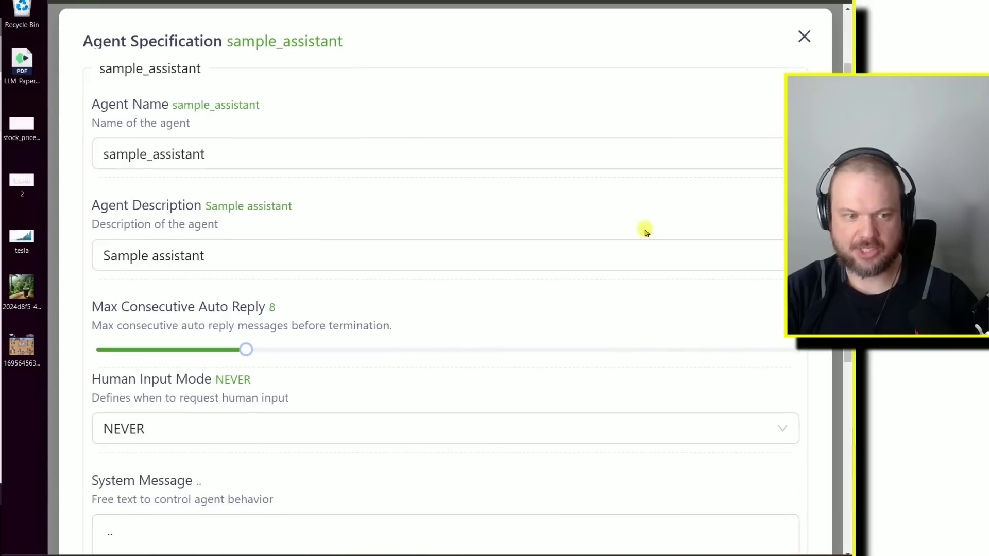
scroll(644, 233, up, 2)
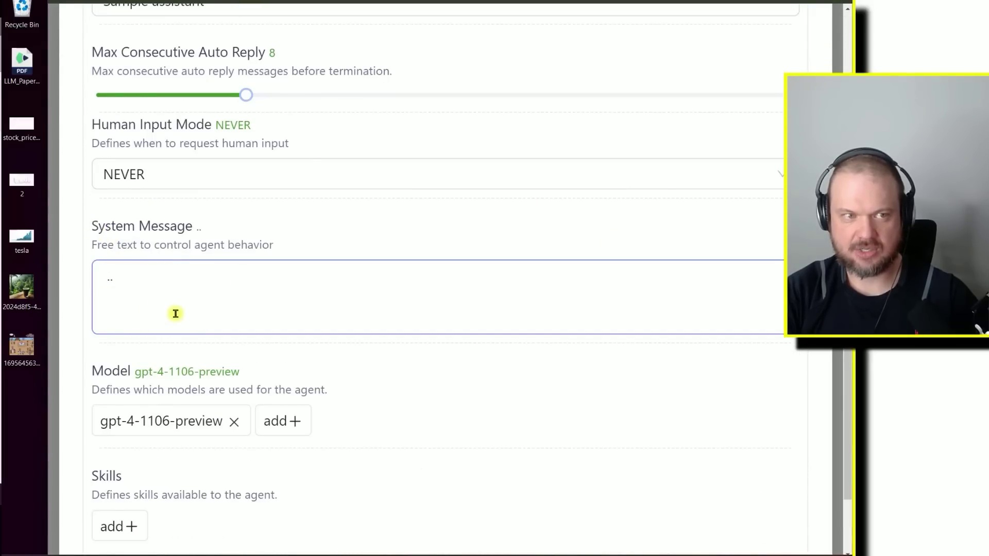
scroll(175, 311, up, 5)
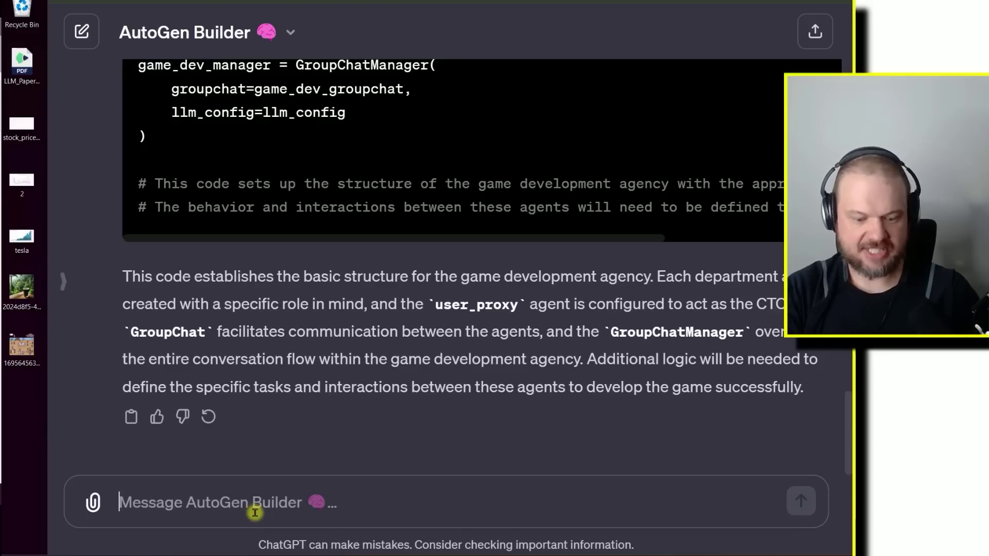
Step: Return to AutoGen Builder in ChatGPT and send the request "help me create a skill that checks the weather"
text(help me create a skill)
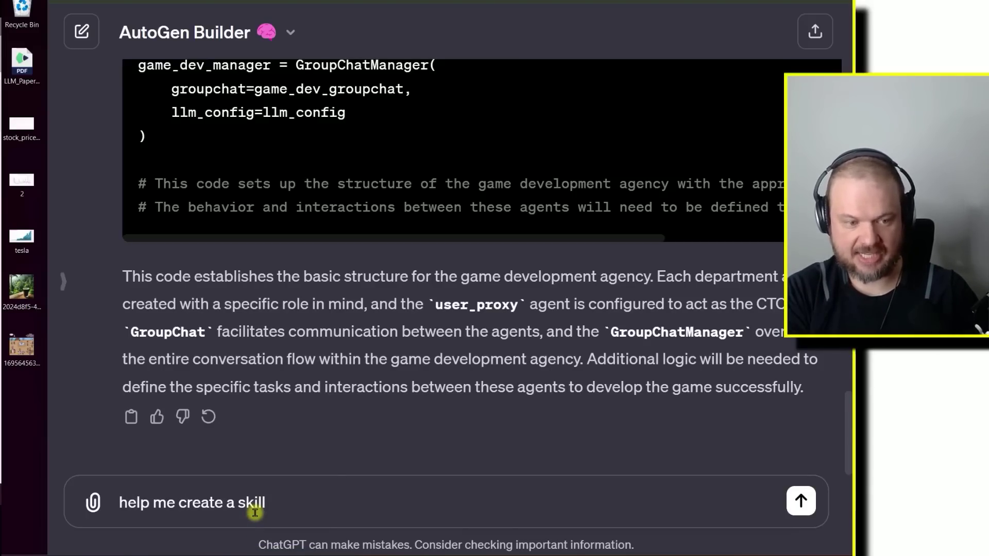
text(th)
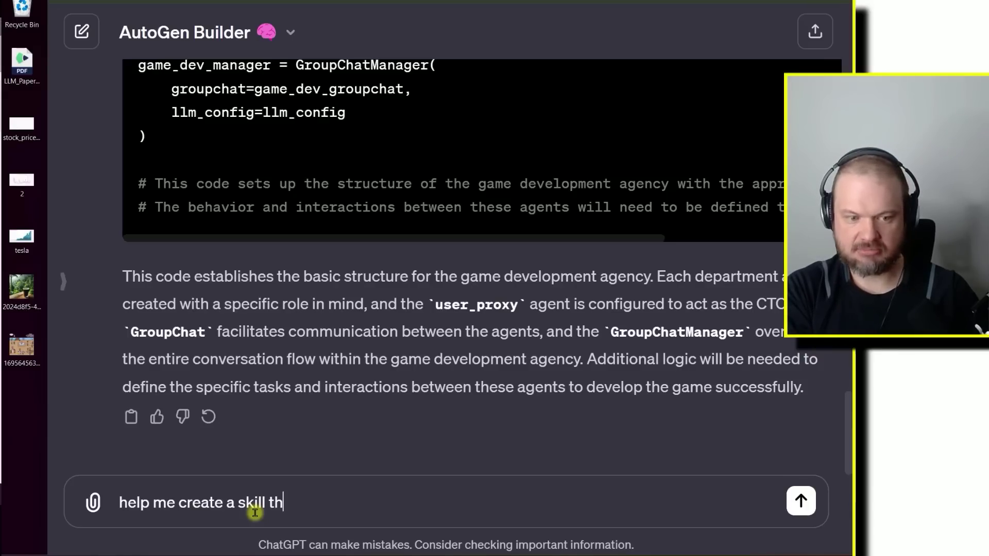
text(at checks the weather)
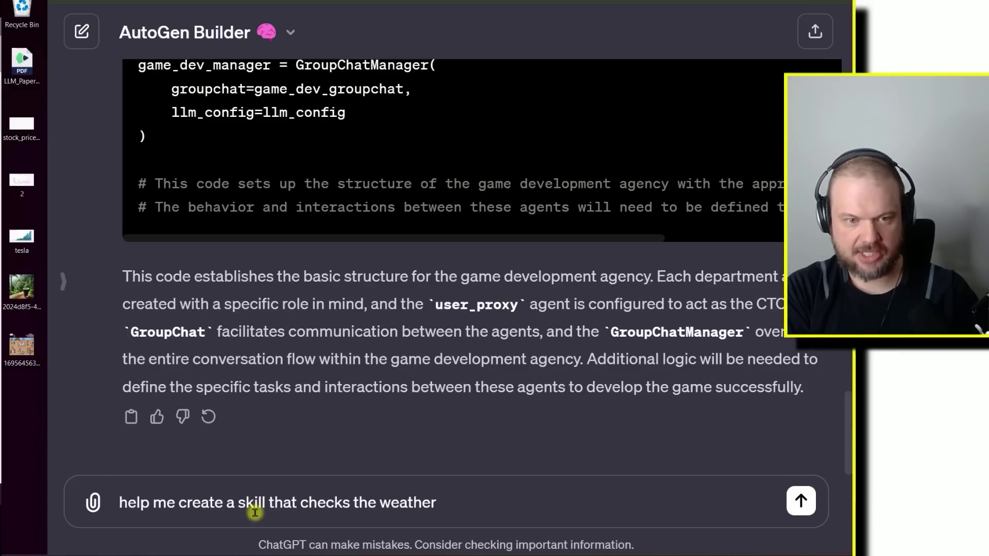
key(Return)
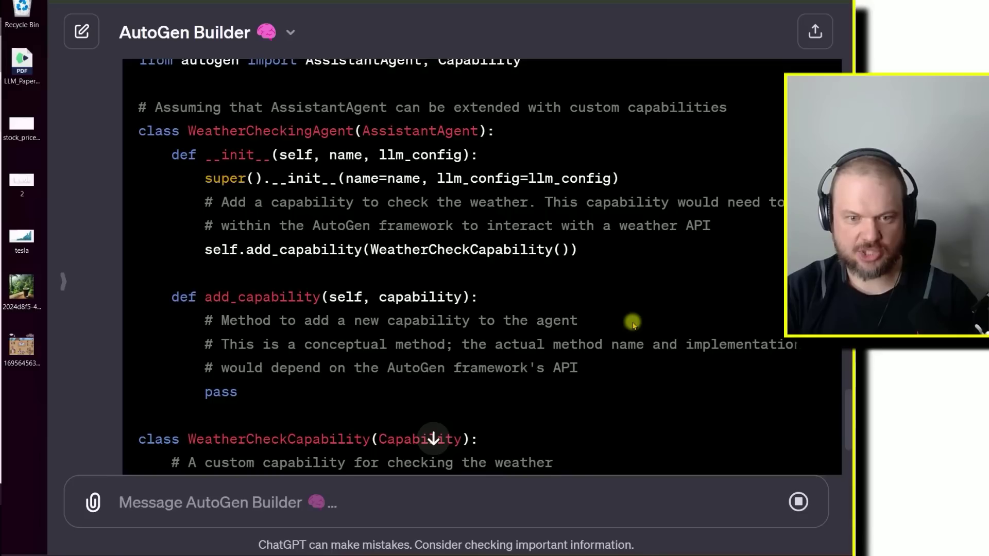
Step: Examine the generated weather skill code, from the WeatherCheckingAgent class through the weather data method and the example usage
scroll(626, 324, up, 2)
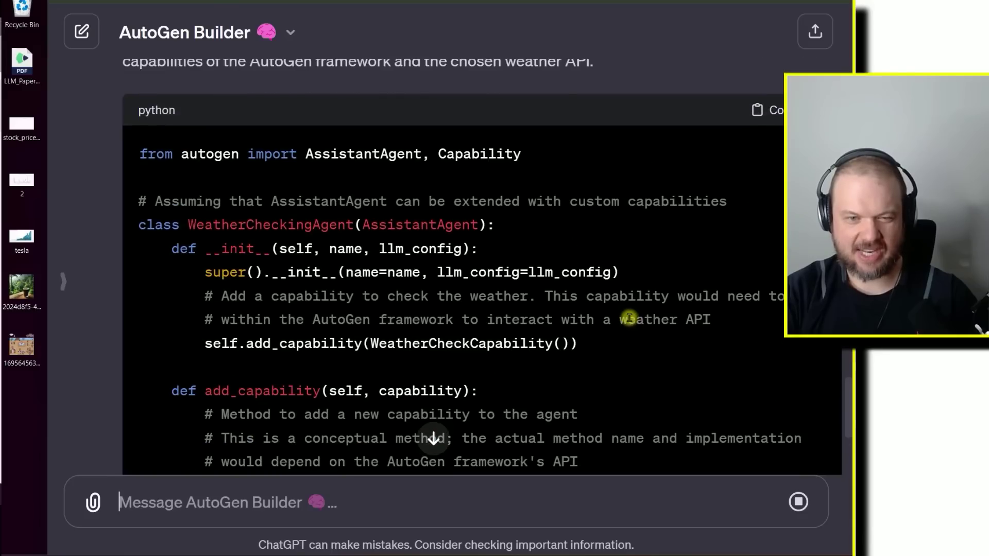
scroll(633, 300, down, 1)
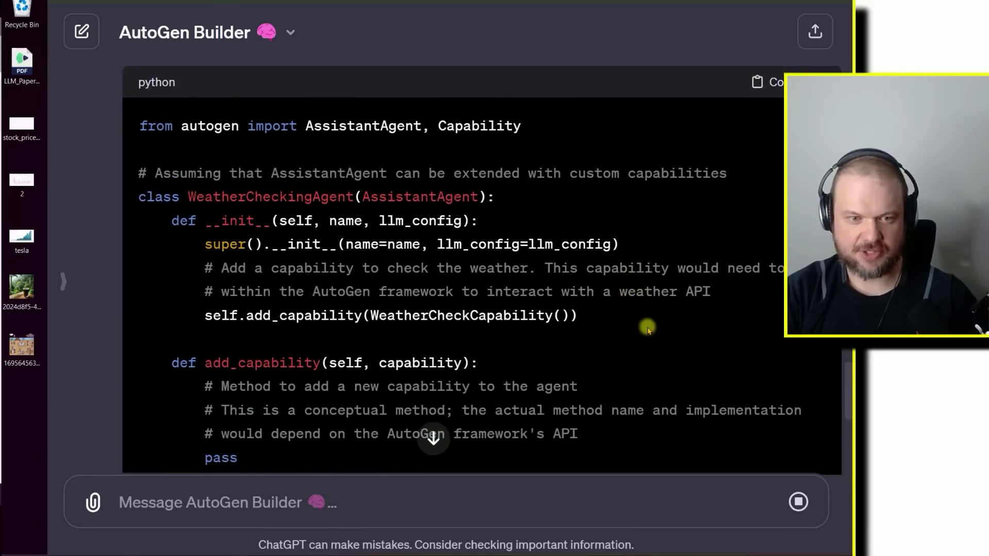
scroll(648, 330, down, 9)
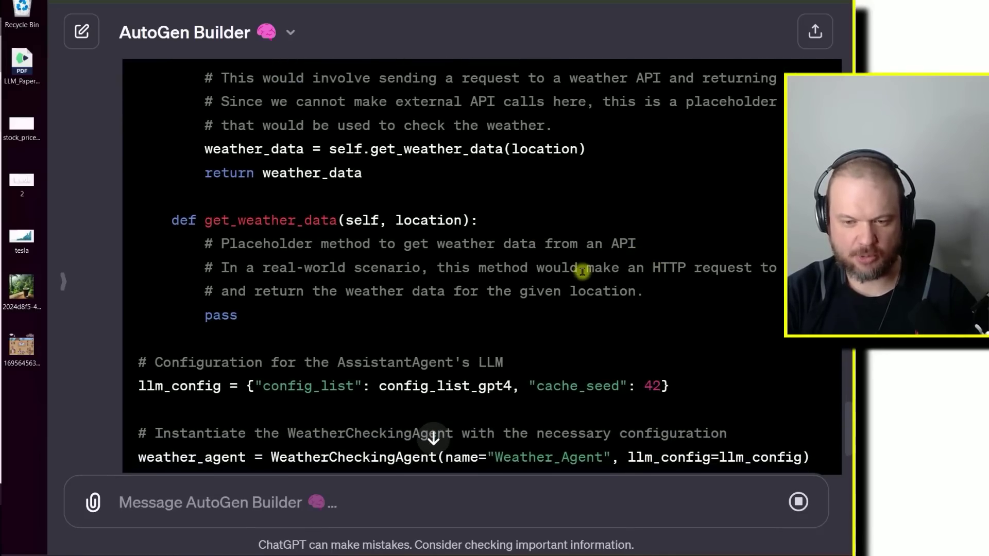
scroll(577, 265, down, 3)
scroll(563, 342, up, 5)
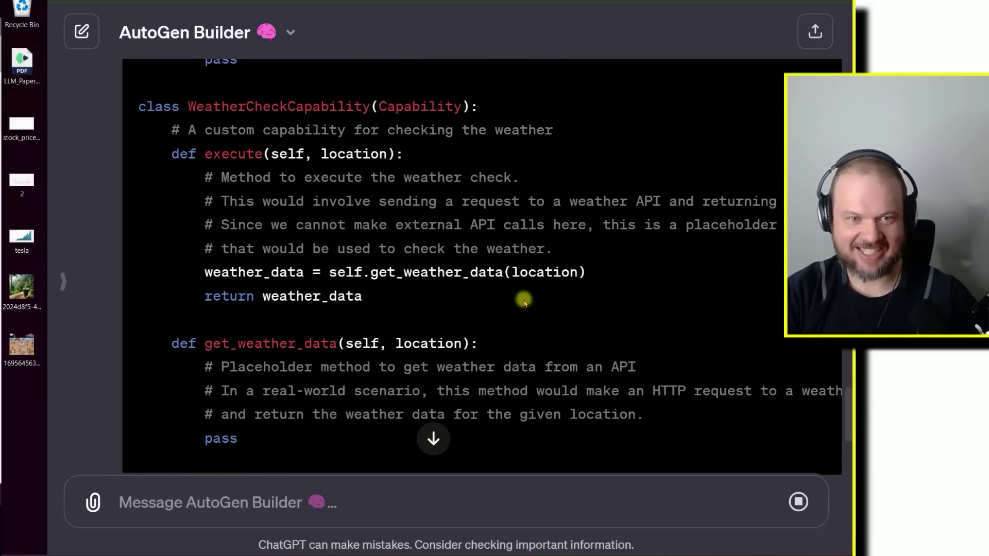
scroll(531, 300, down, 3)
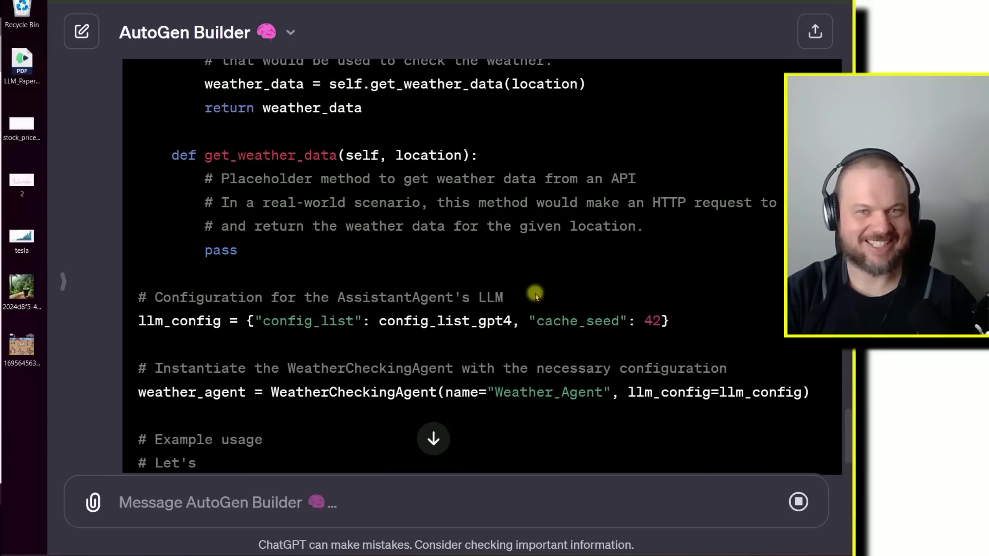
scroll(540, 290, down, 1)
scroll(540, 288, down, 1)
scroll(540, 288, up, 5)
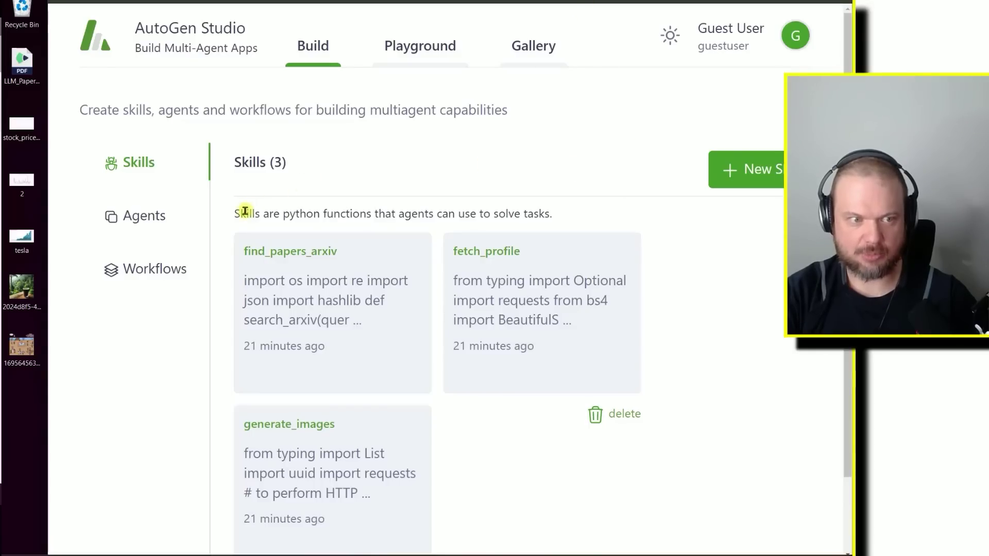
Step: Switch to AutoGen Studio and look through the Skills, Agents and Workflows sections of the Build page
click(146, 211)
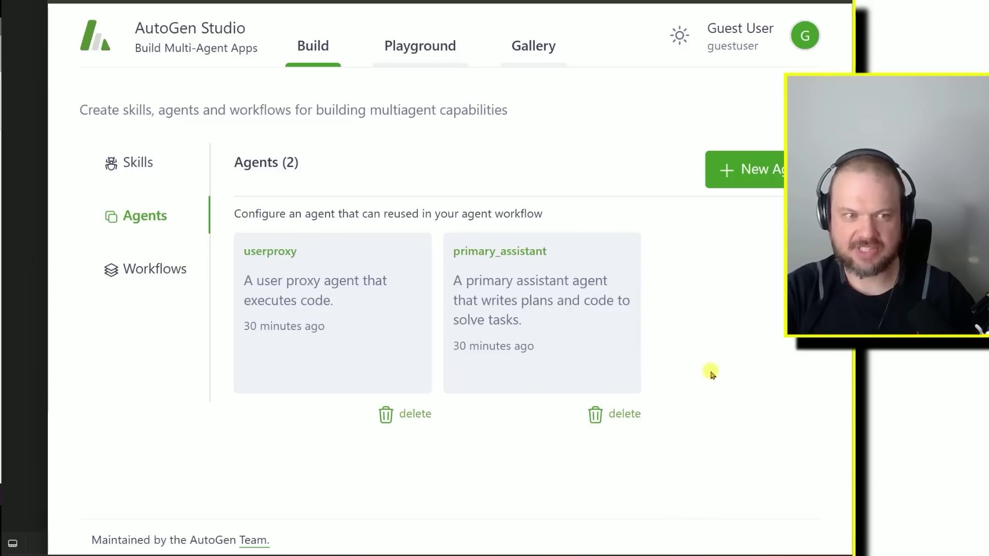
click(126, 163)
click(142, 216)
click(149, 265)
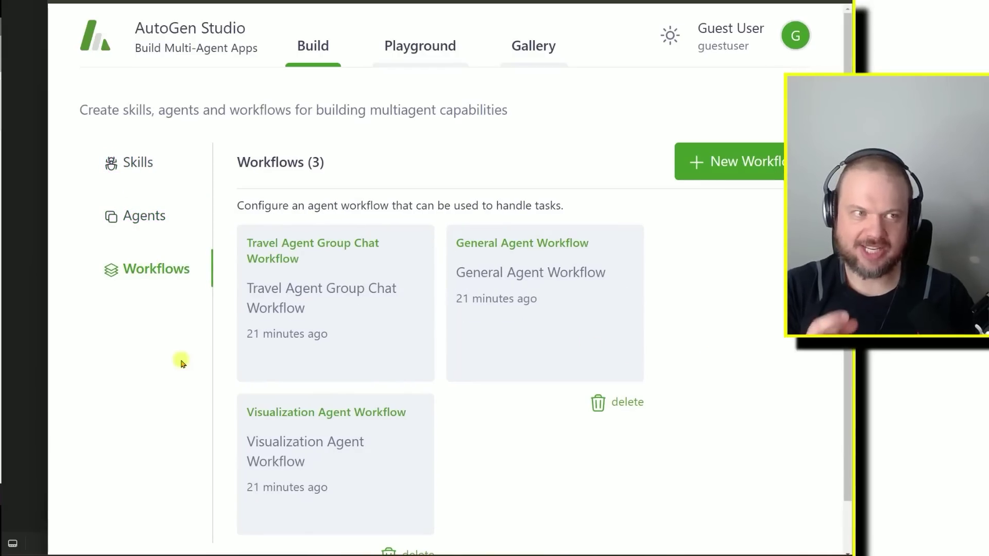